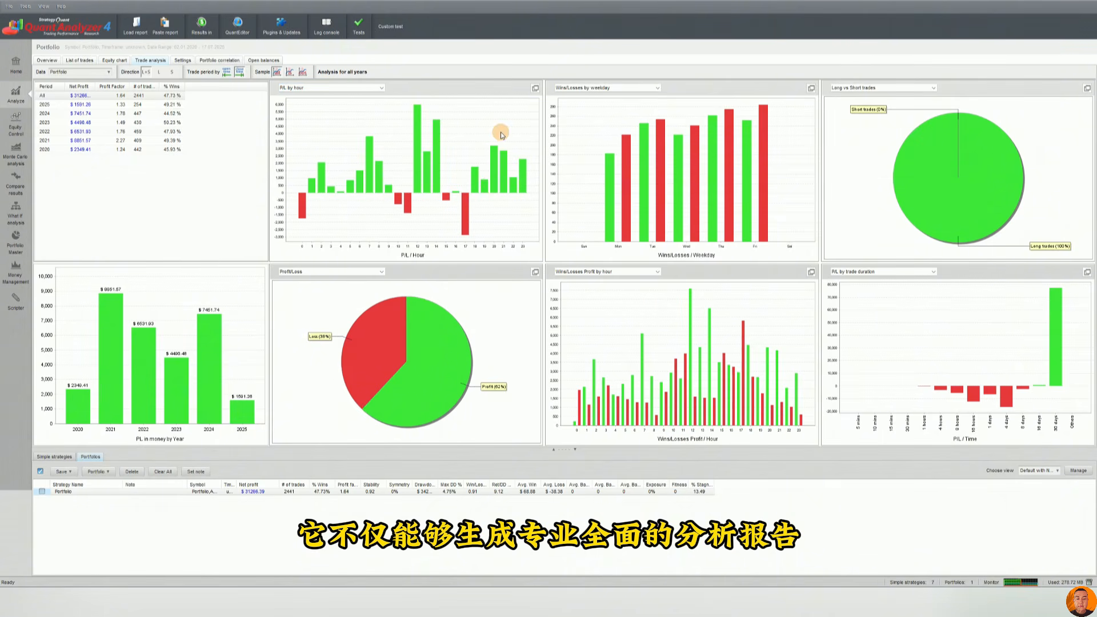
Tour the Equity Control, Monte Carlo analysis, Portfolio Master and Money Management modules.
click(21, 127)
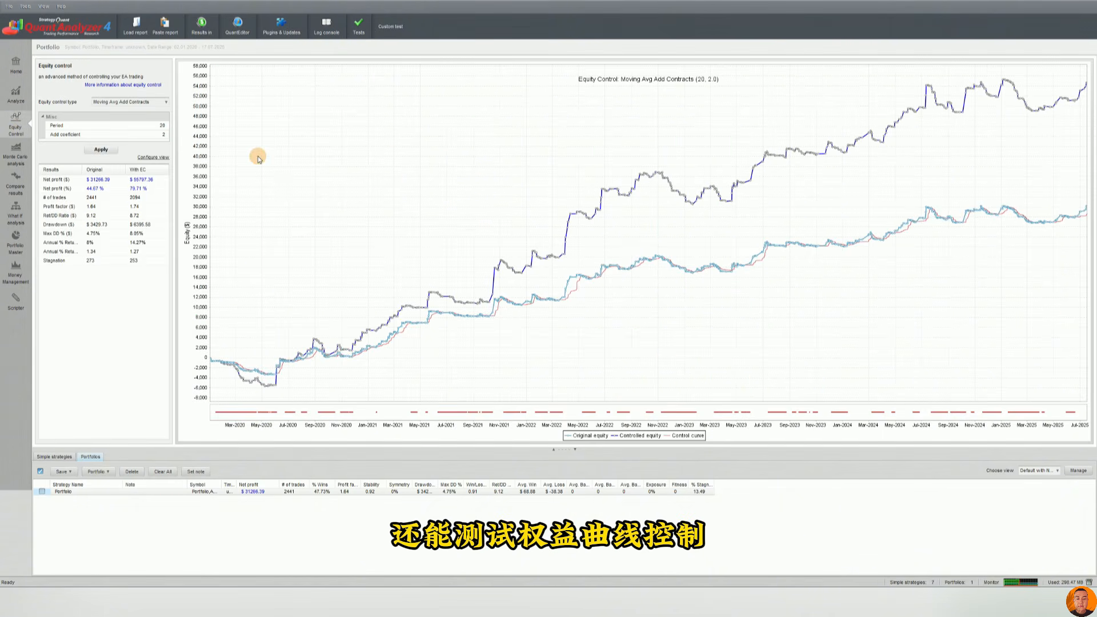
click(101, 150)
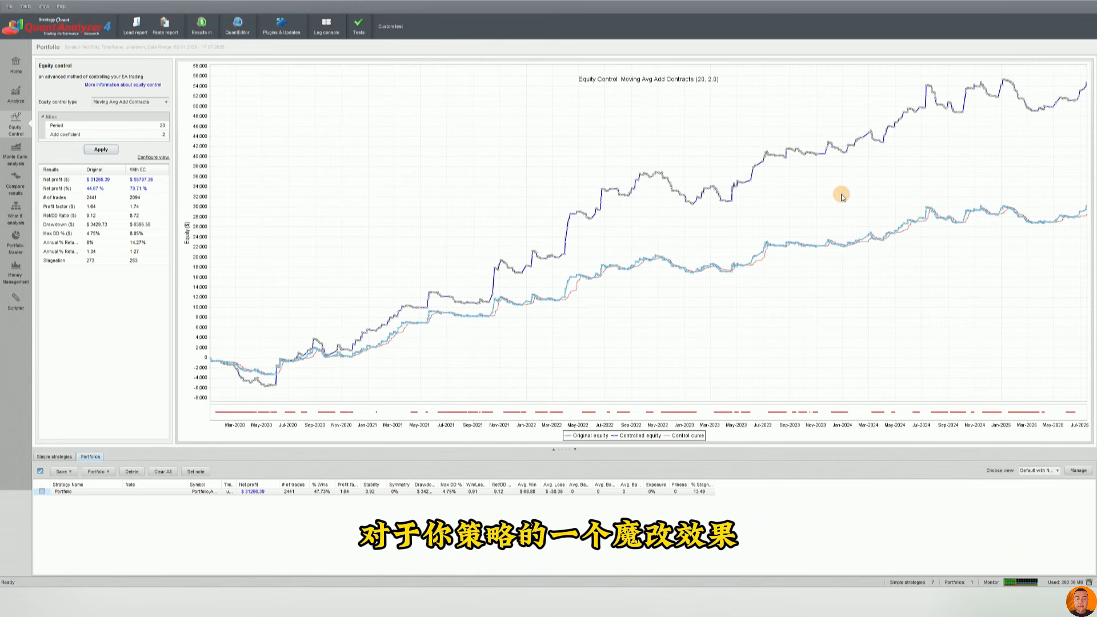
click(15, 157)
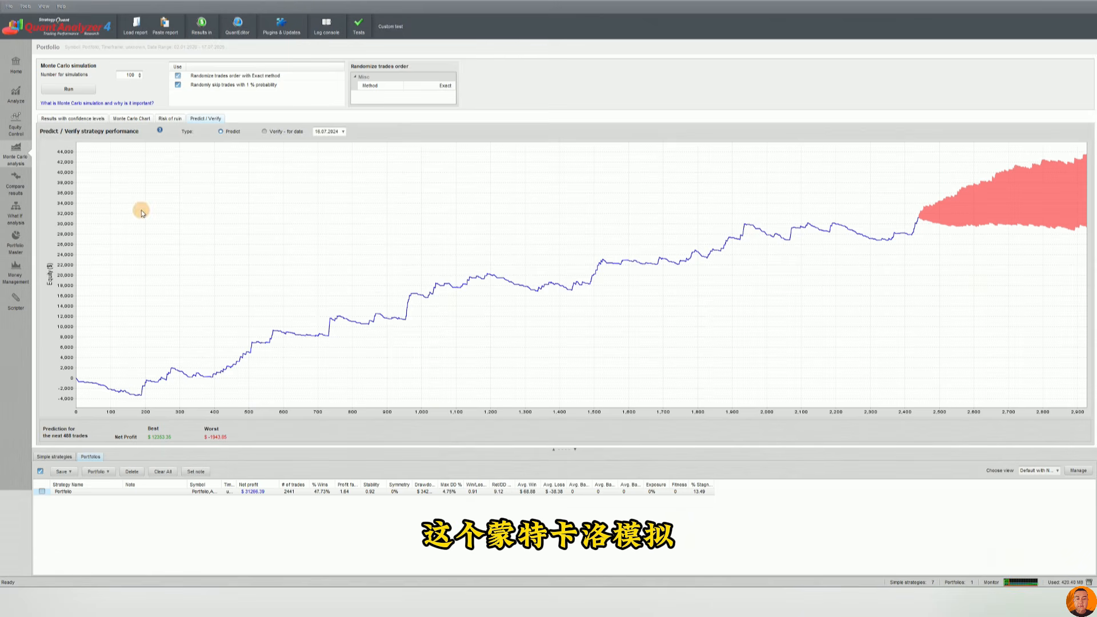
click(15, 242)
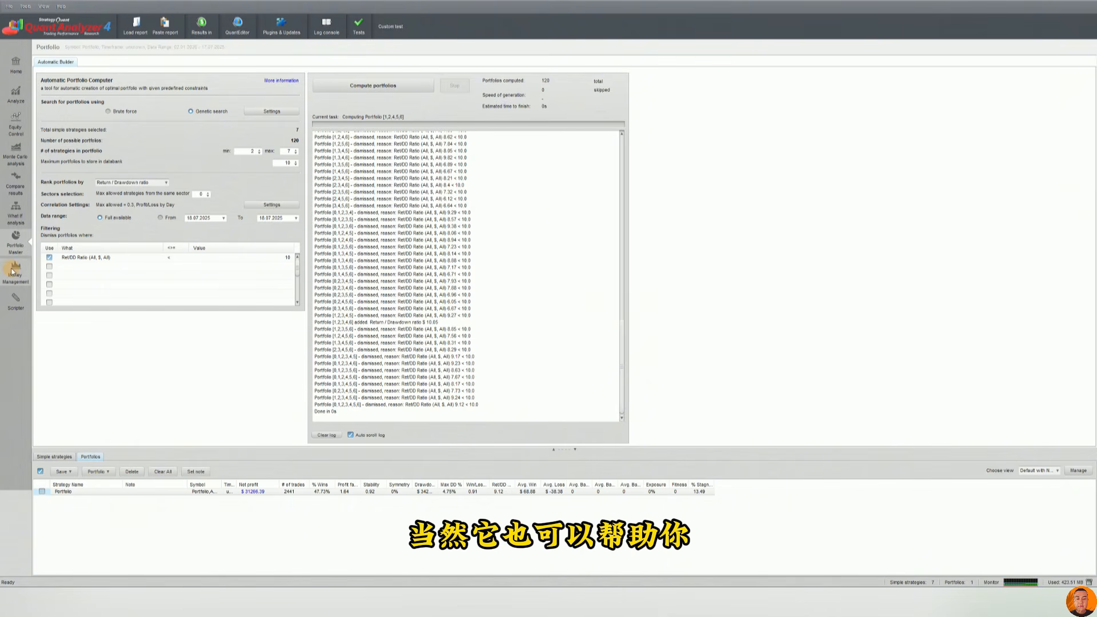
click(15, 272)
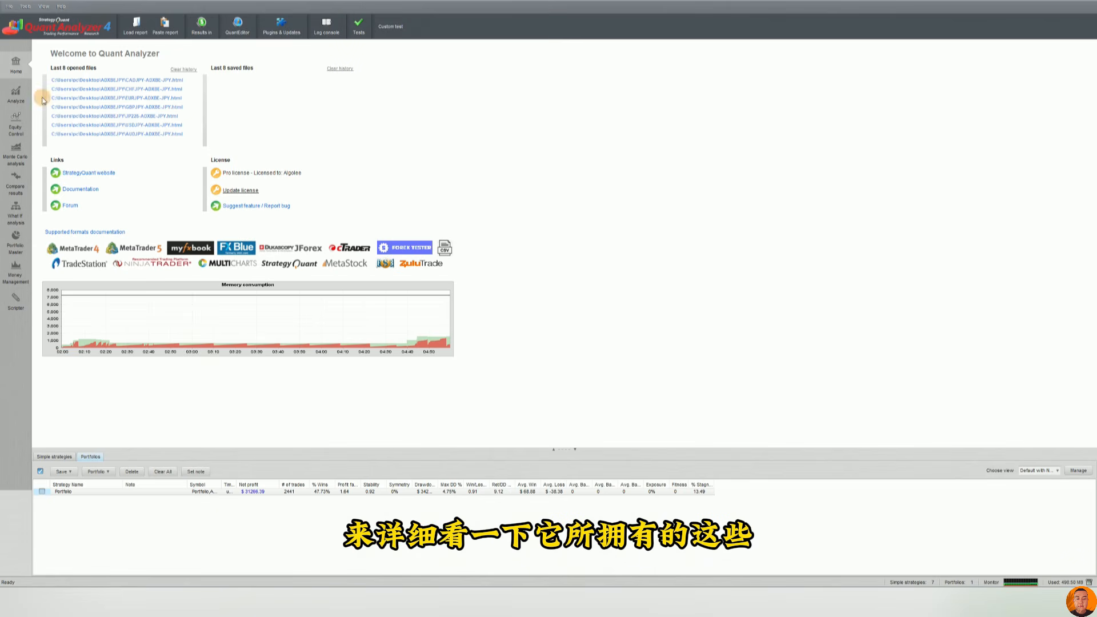
Revisit the Equity Control, Compare results, What If and Portfolio Master modules, returning to the Home page.
click(24, 130)
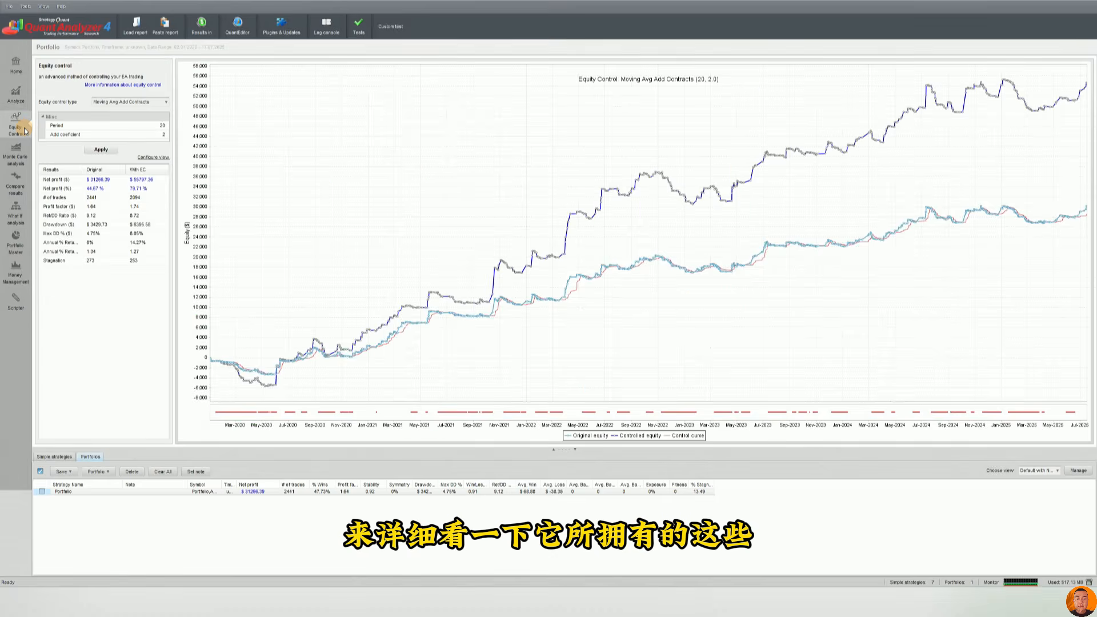
click(19, 176)
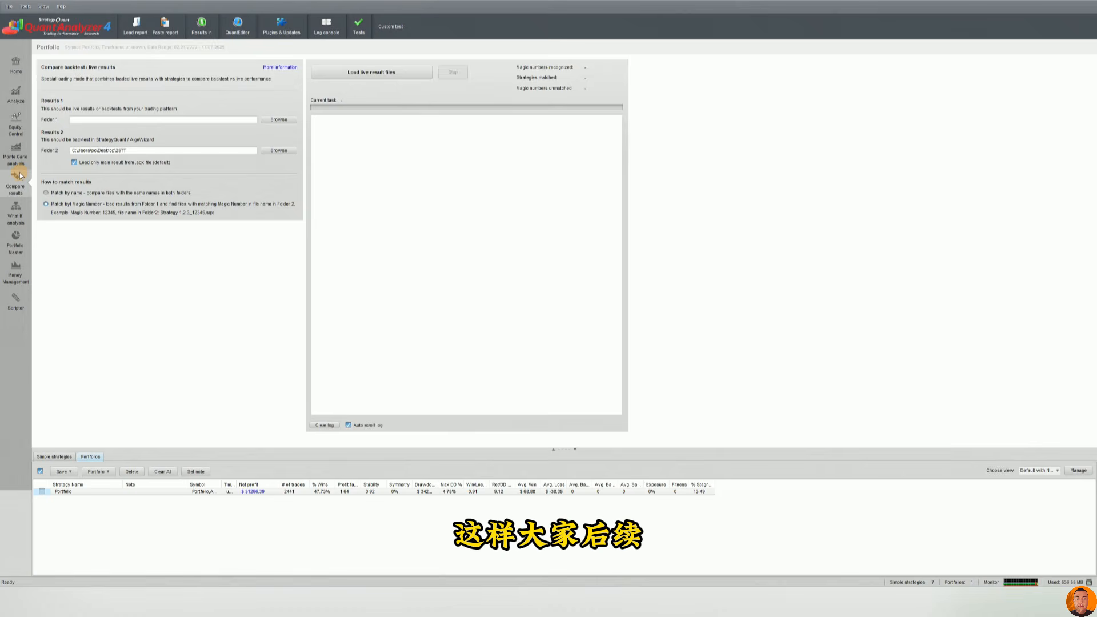
click(16, 212)
click(14, 250)
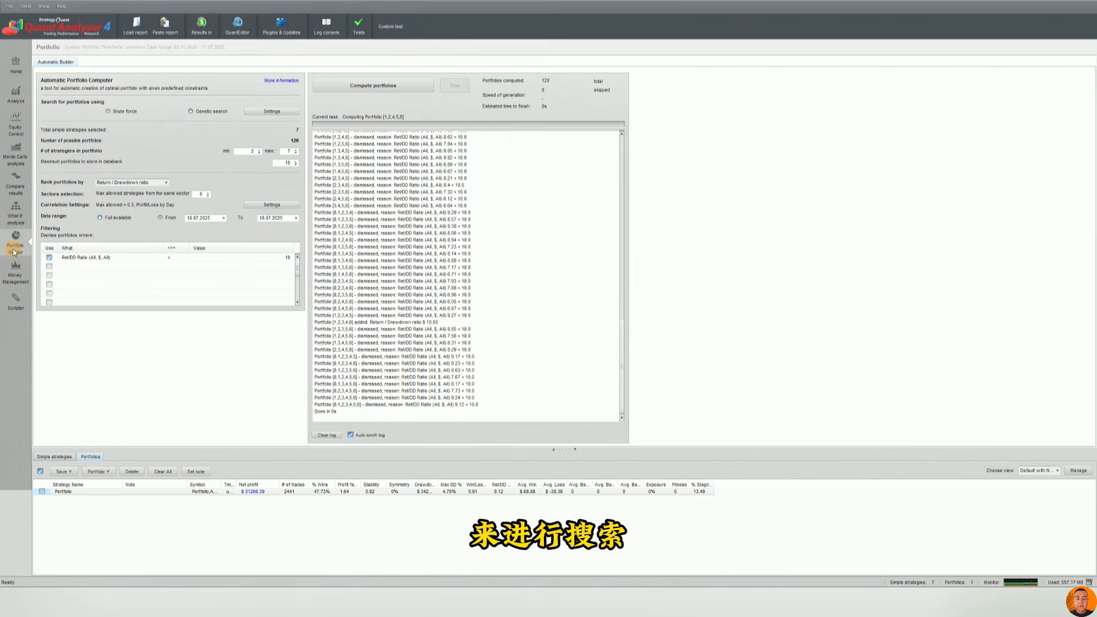
click(24, 274)
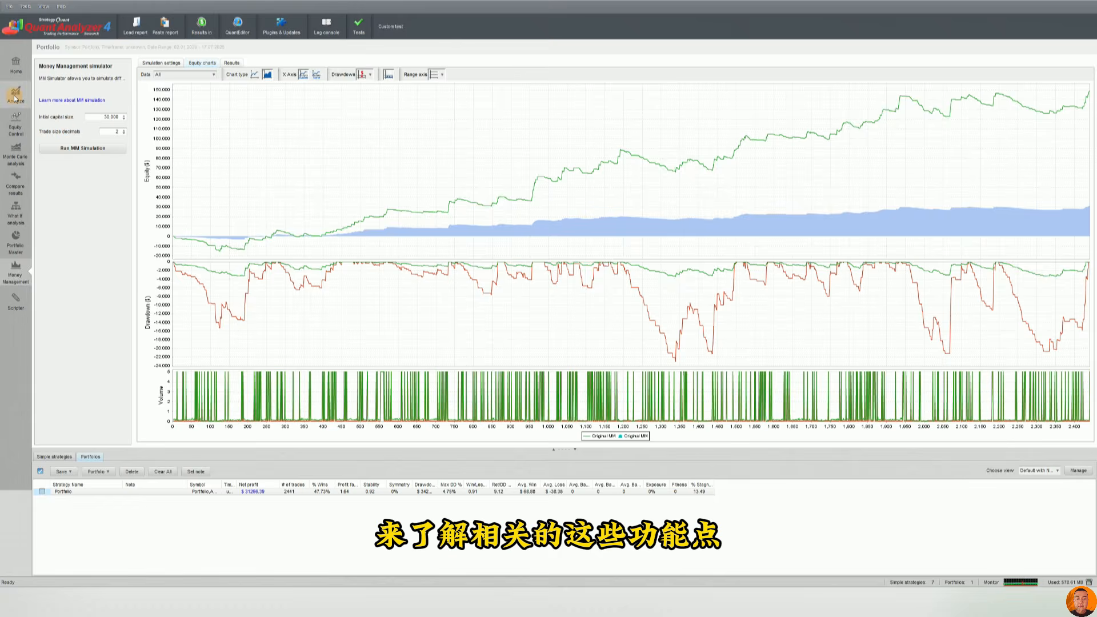
click(16, 77)
click(16, 74)
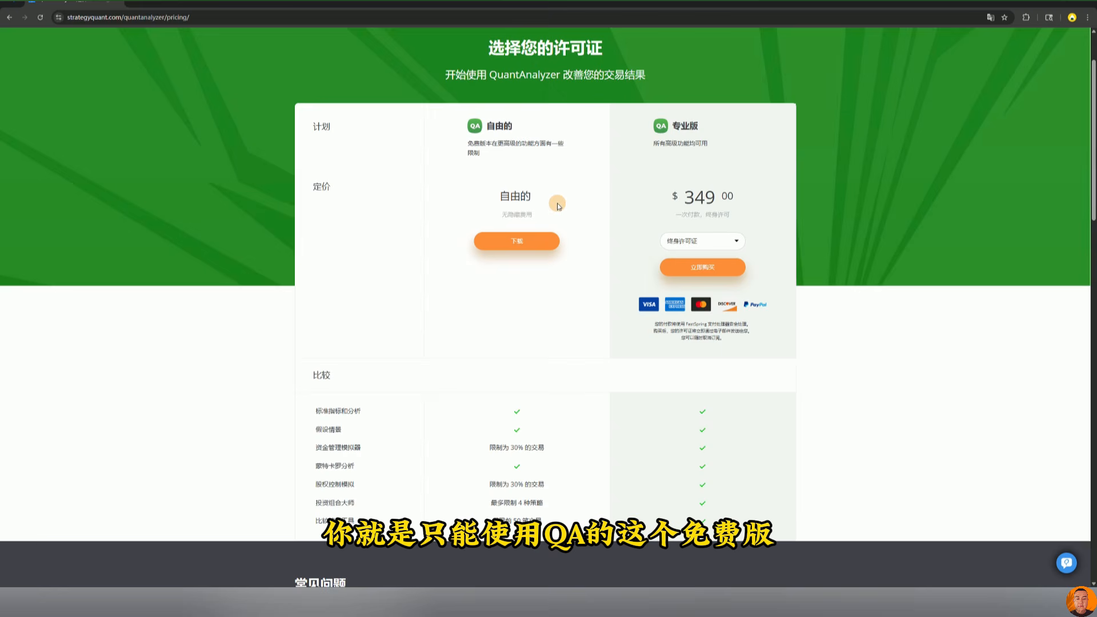
Compare the free and Pro licence features and pricing on the QuantAnalyzer pricing page.
drag(559, 205, 471, 198)
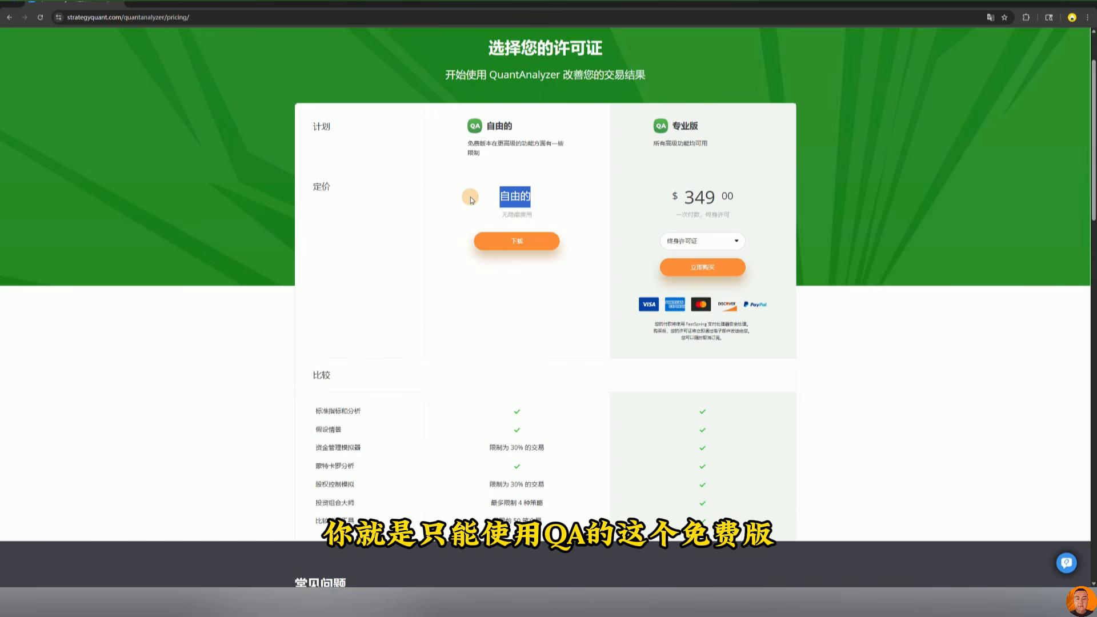
click(543, 197)
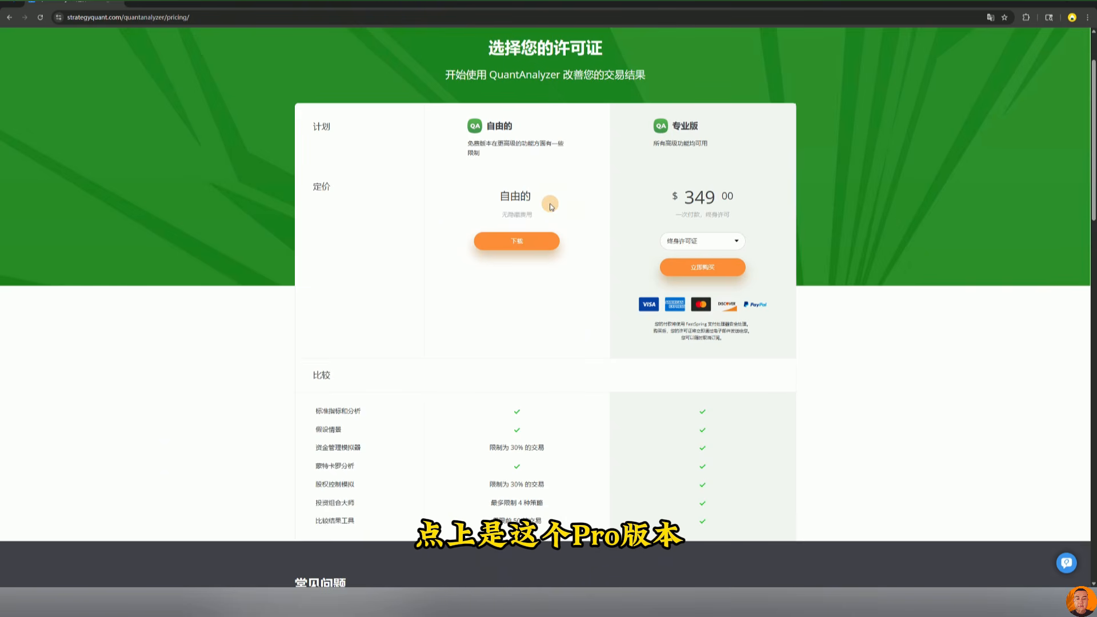
drag(743, 182, 563, 190)
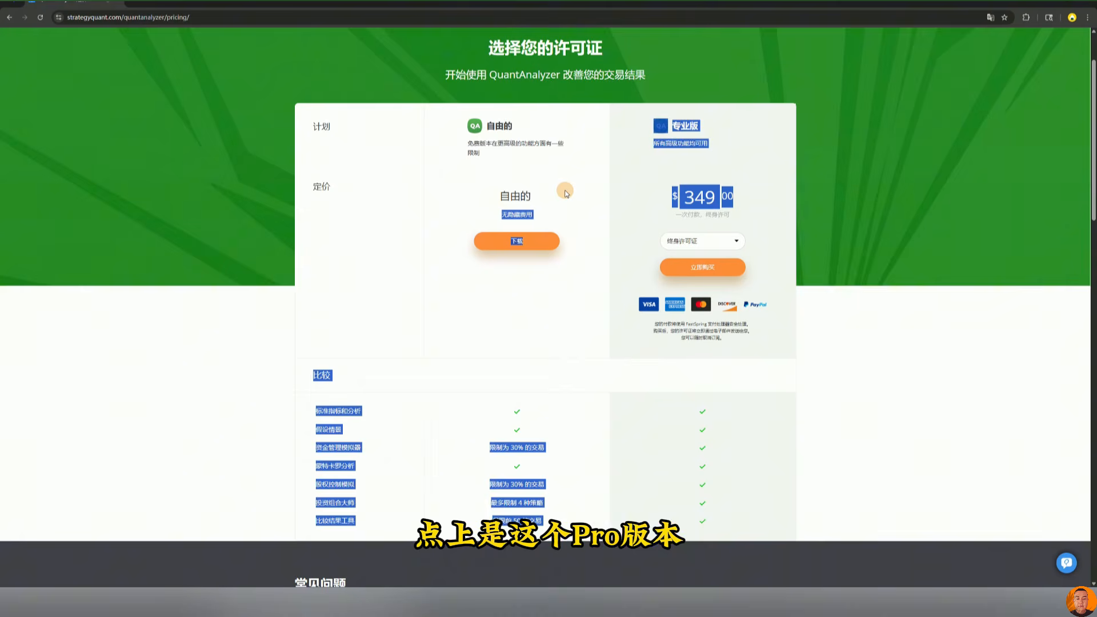
click(727, 175)
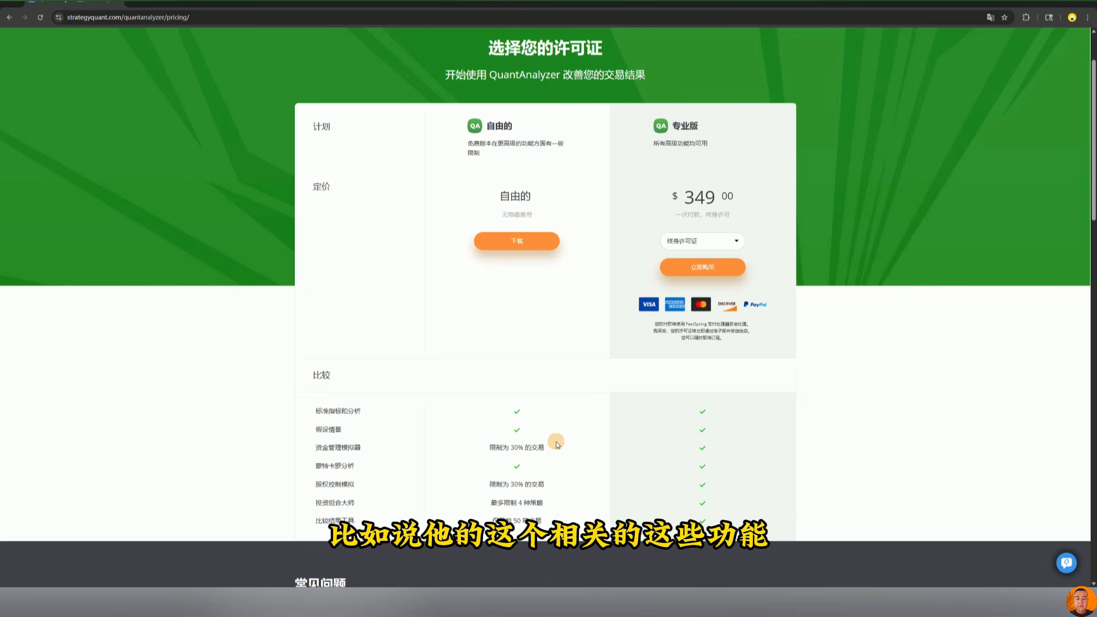
drag(557, 449, 466, 451)
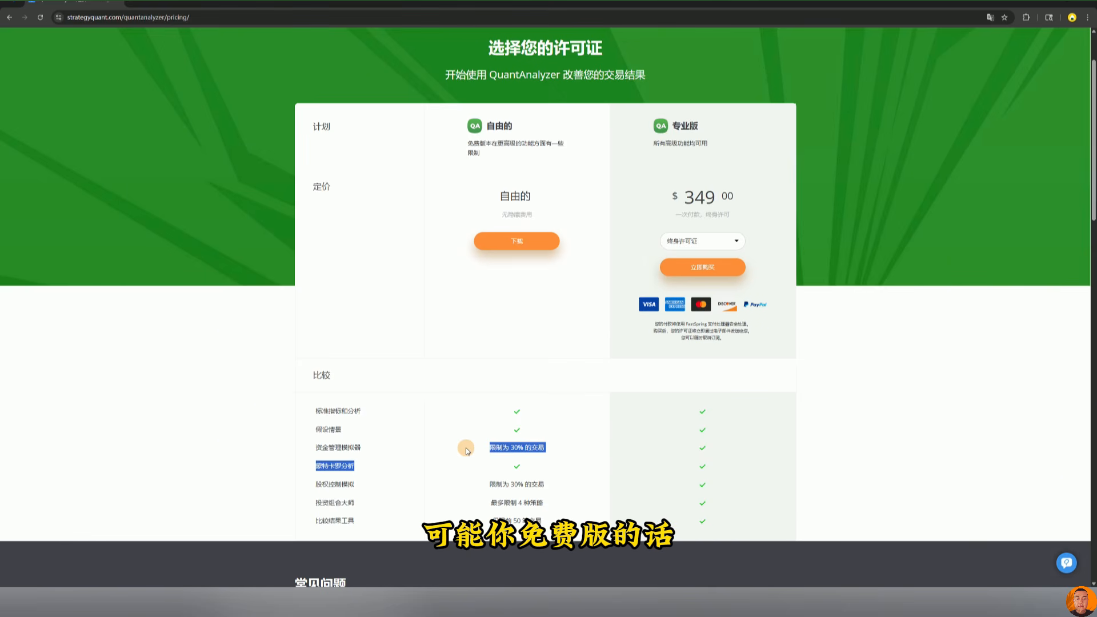
drag(495, 447, 540, 445)
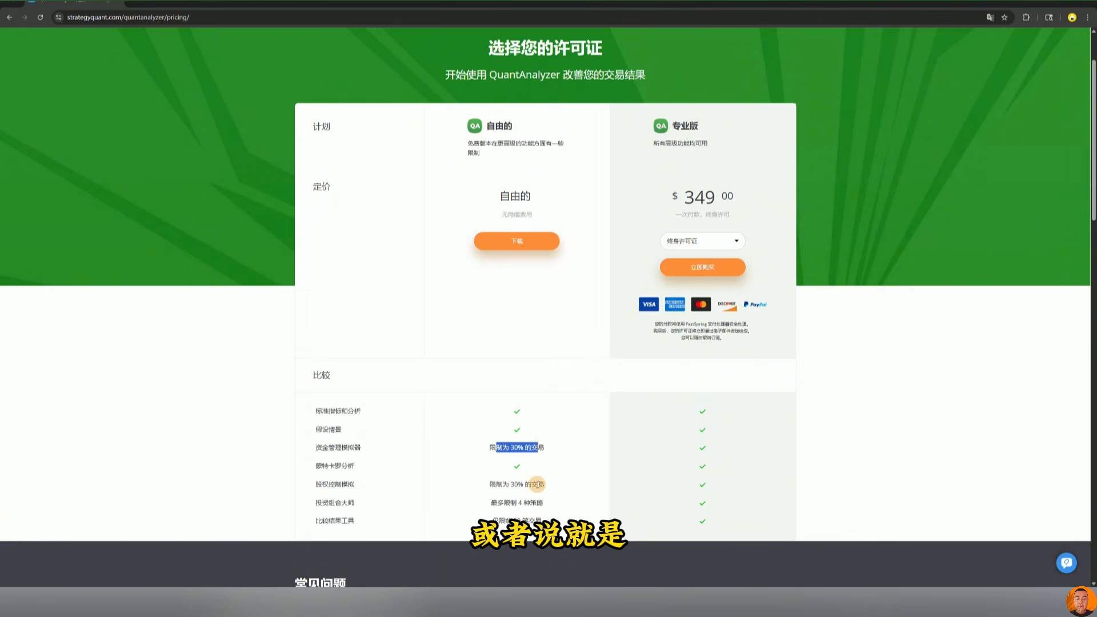
drag(503, 503, 561, 500)
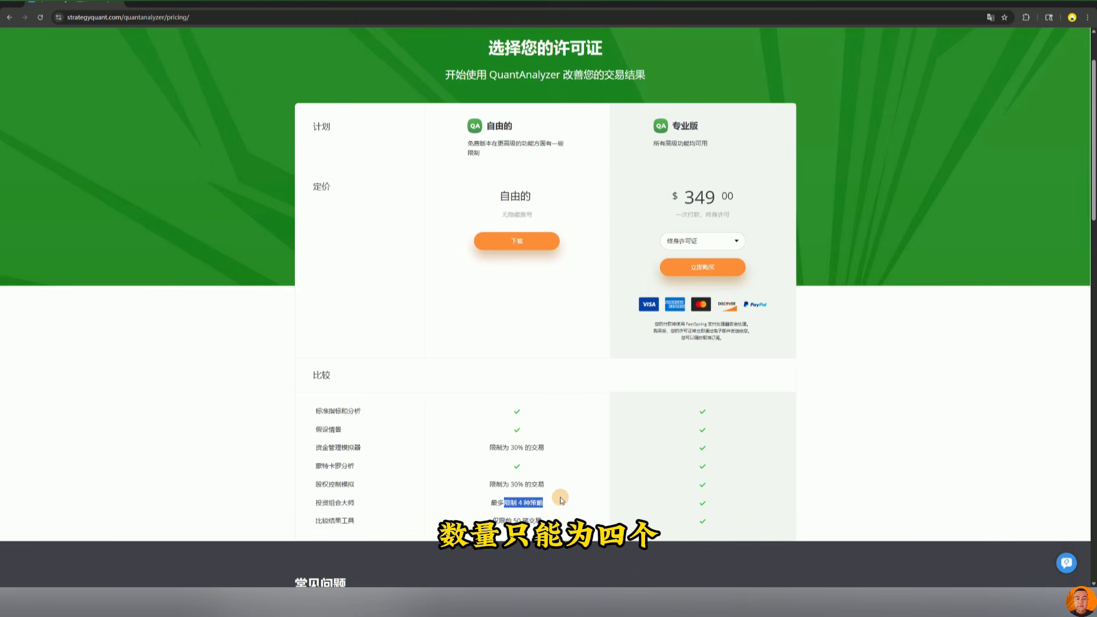
drag(561, 500, 556, 409)
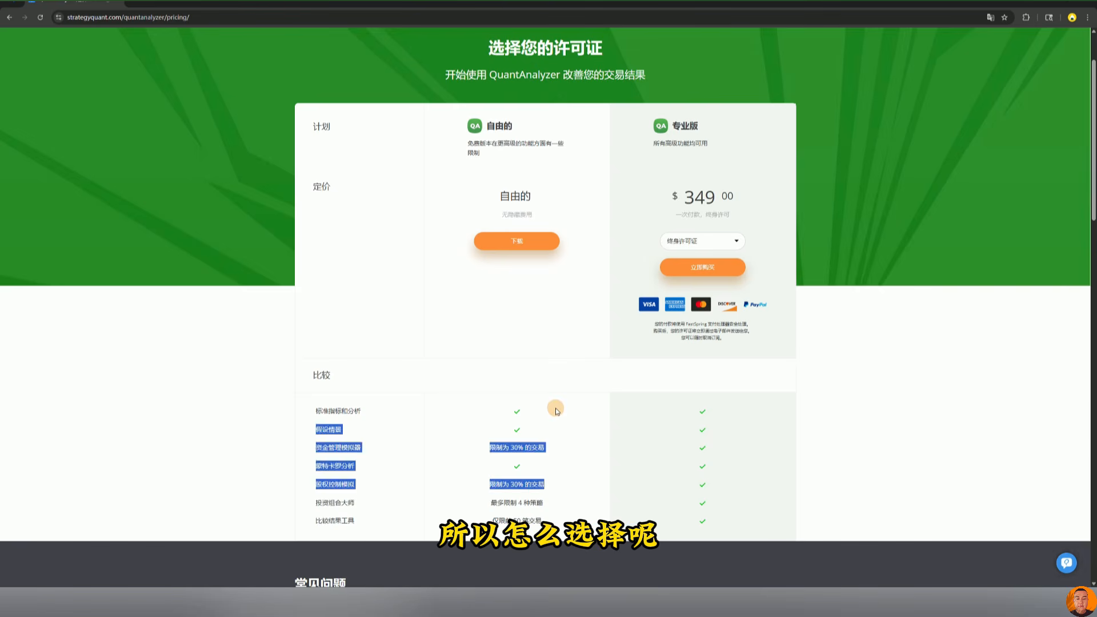
click(556, 409)
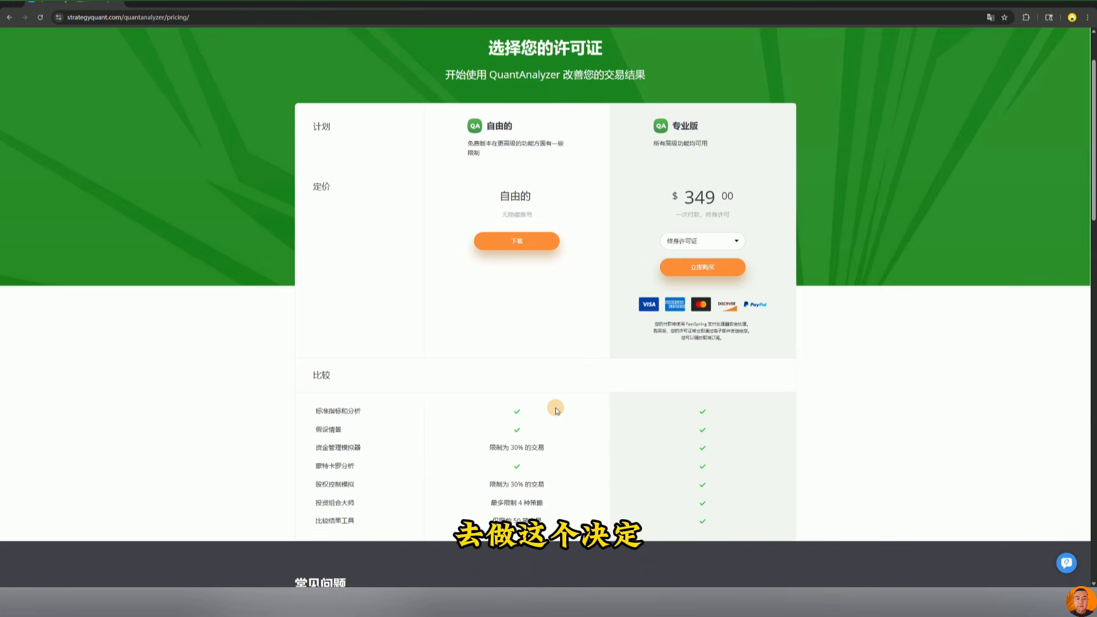
drag(742, 197, 683, 204)
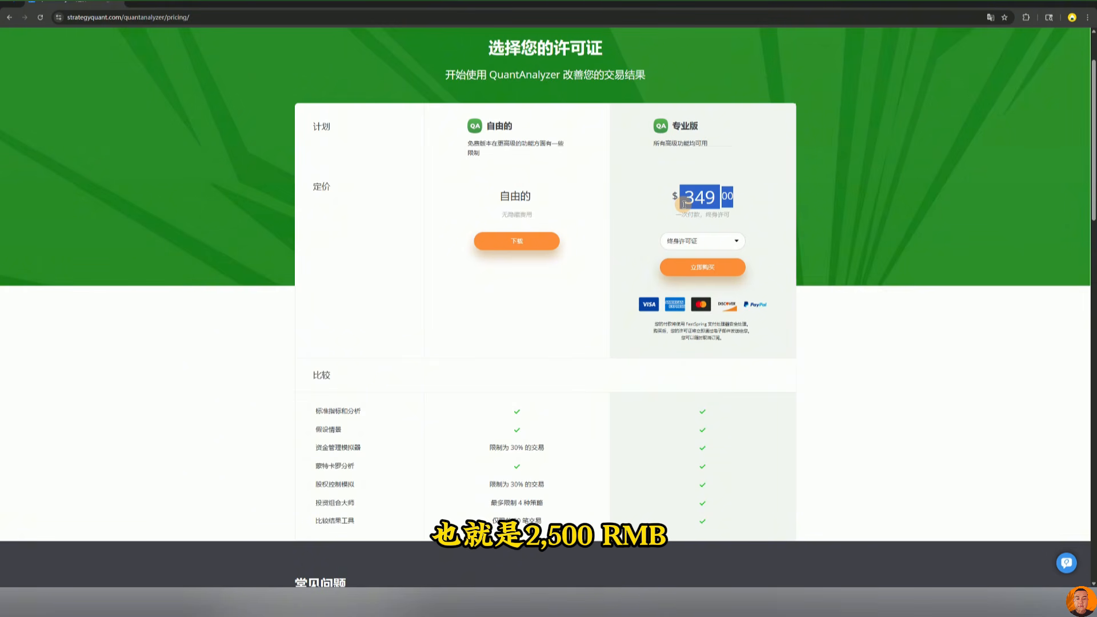
click(577, 241)
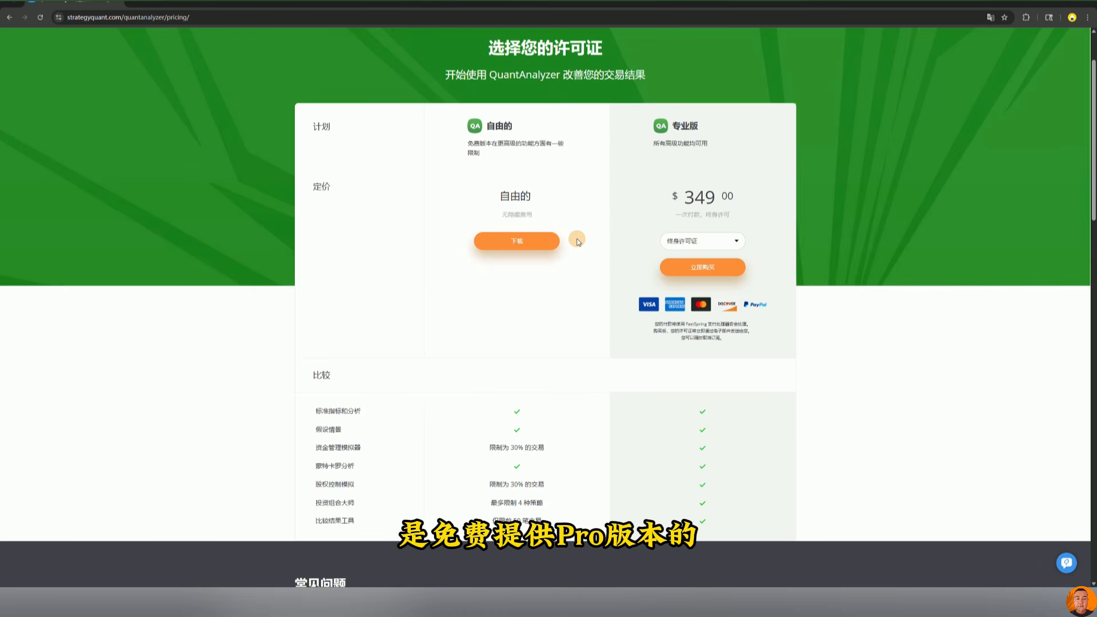
drag(734, 203, 643, 194)
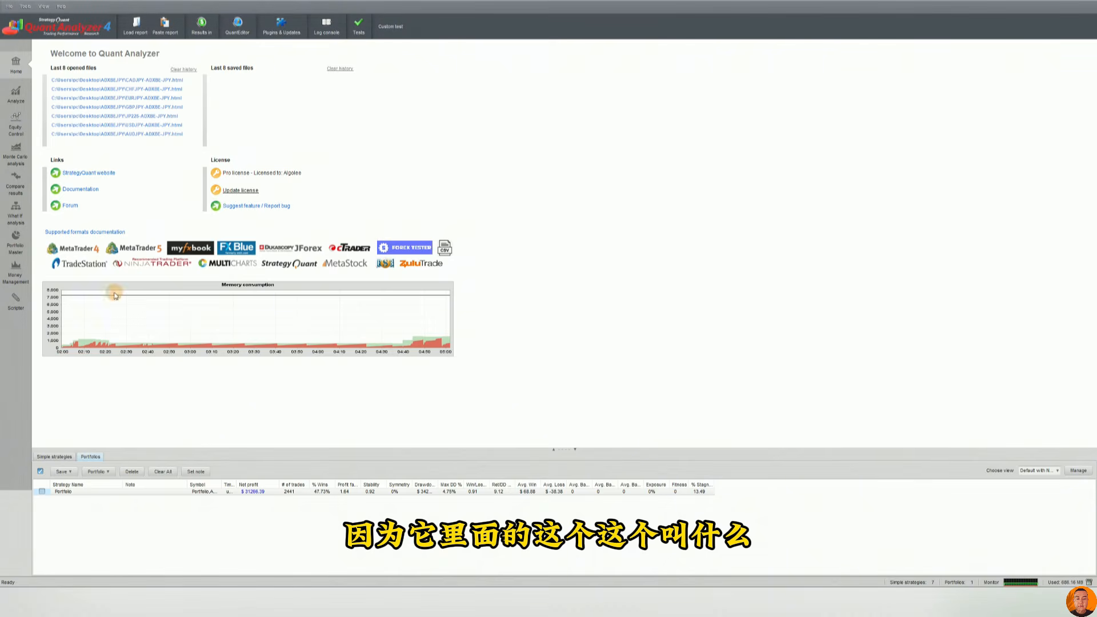
click(14, 249)
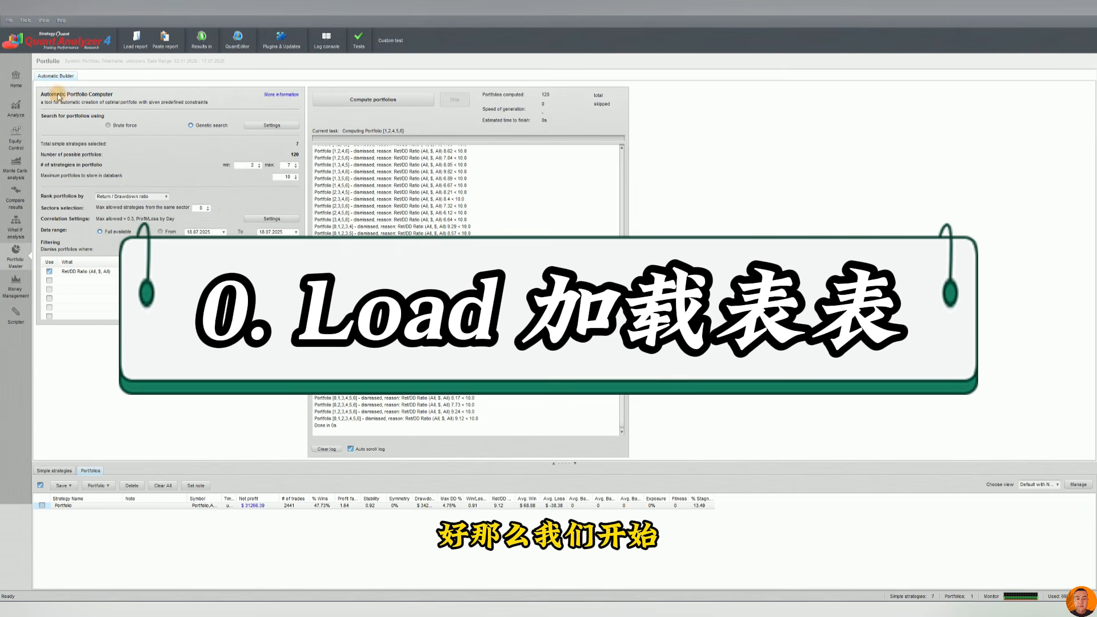
click(17, 65)
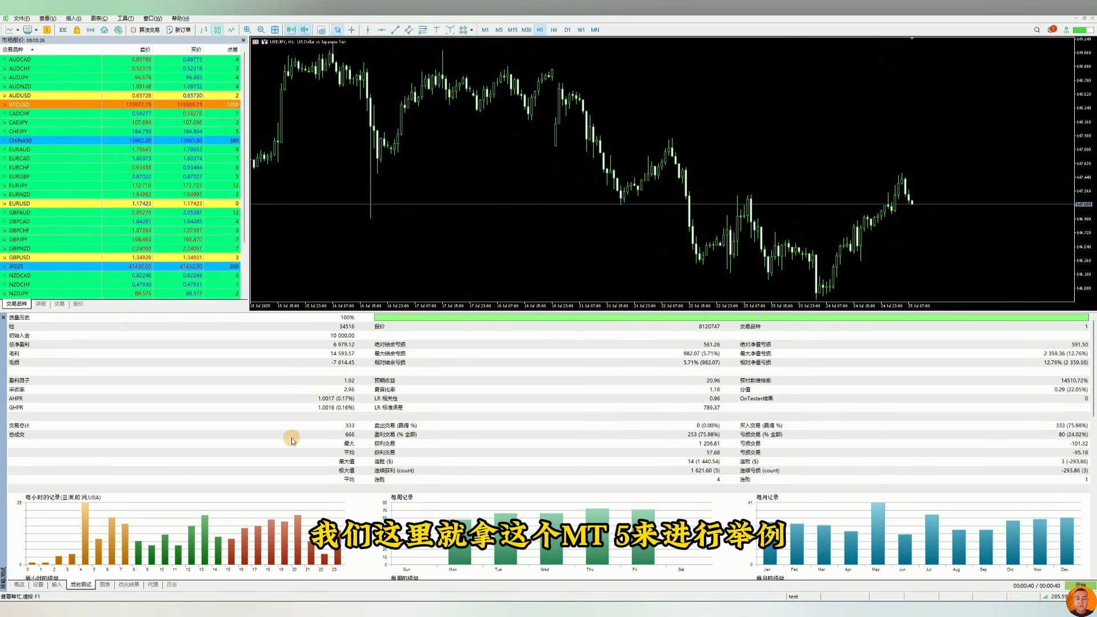
Review the MetaTrader 5 strategy tester's settings, graph and backtest result tabs.
click(39, 584)
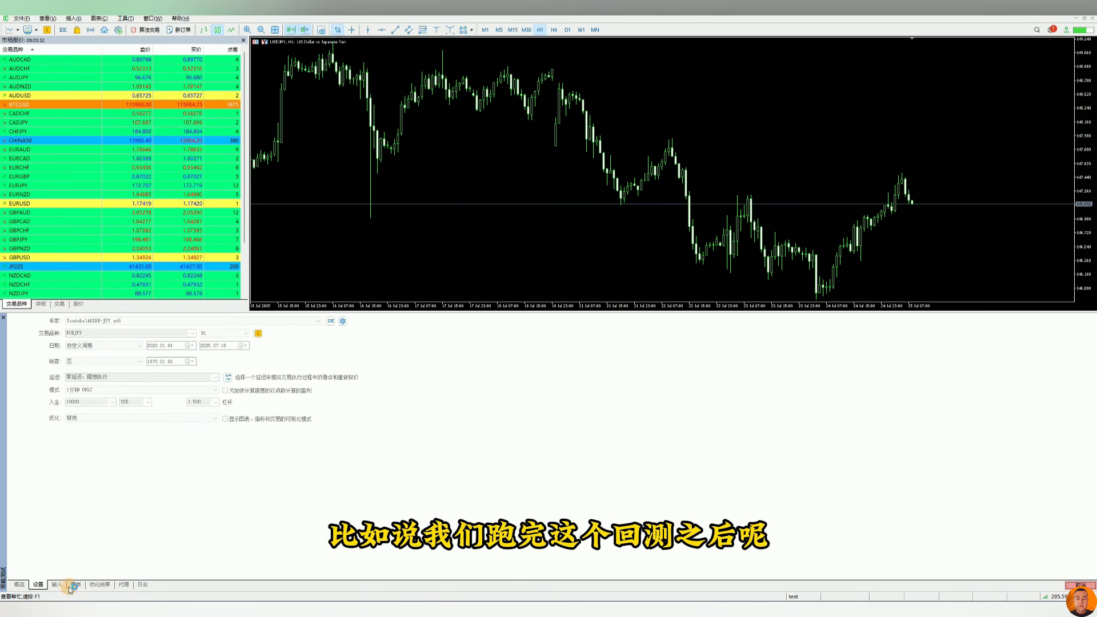
click(74, 584)
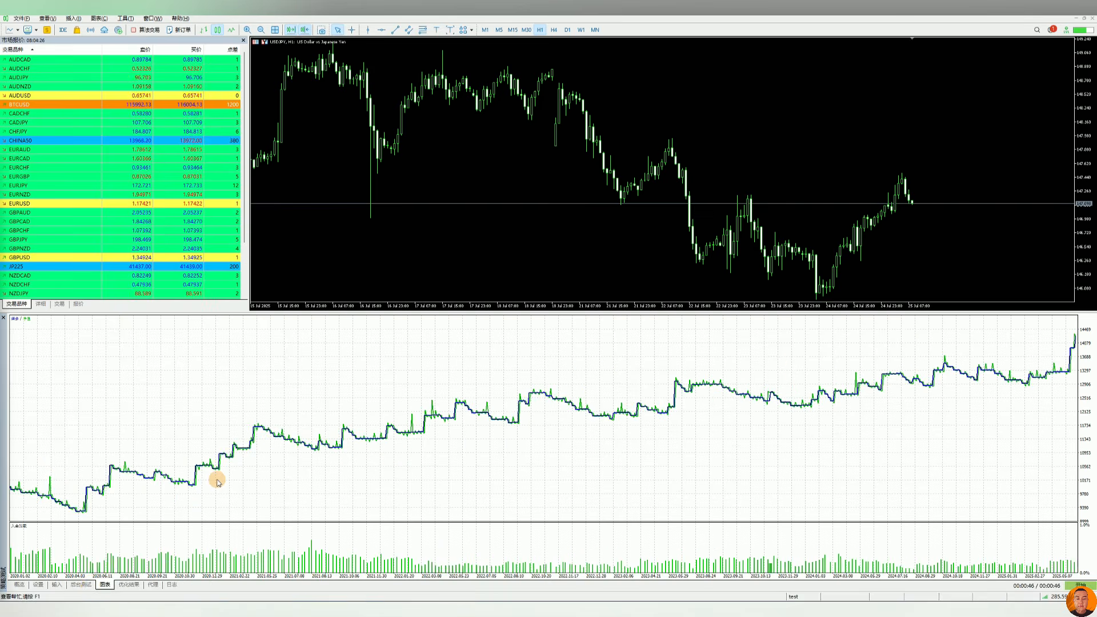
click(89, 585)
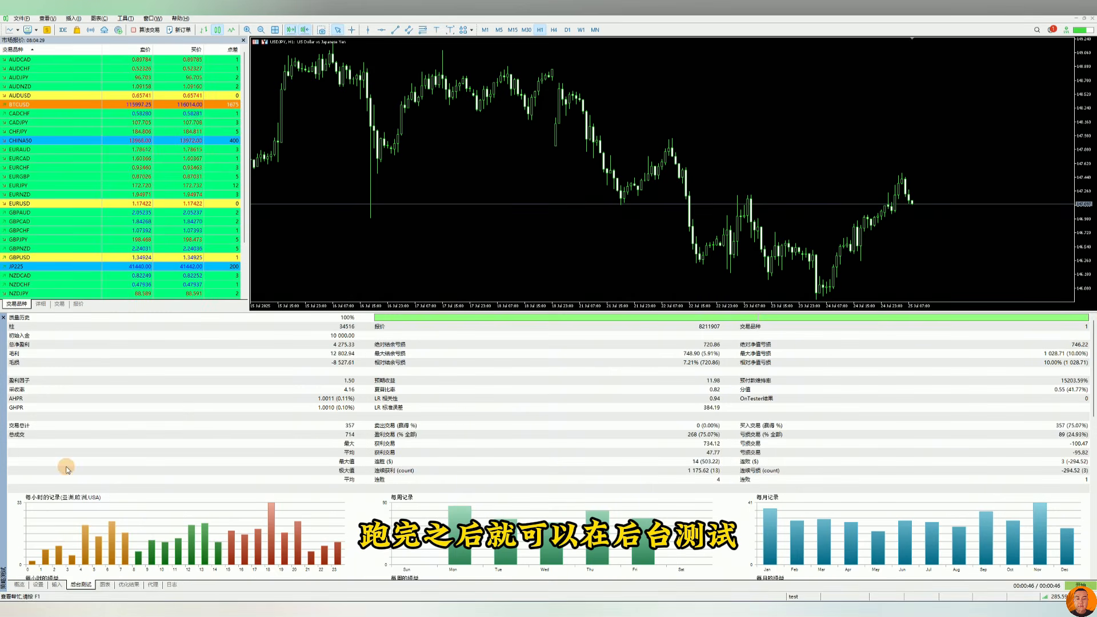
right_click(148, 366)
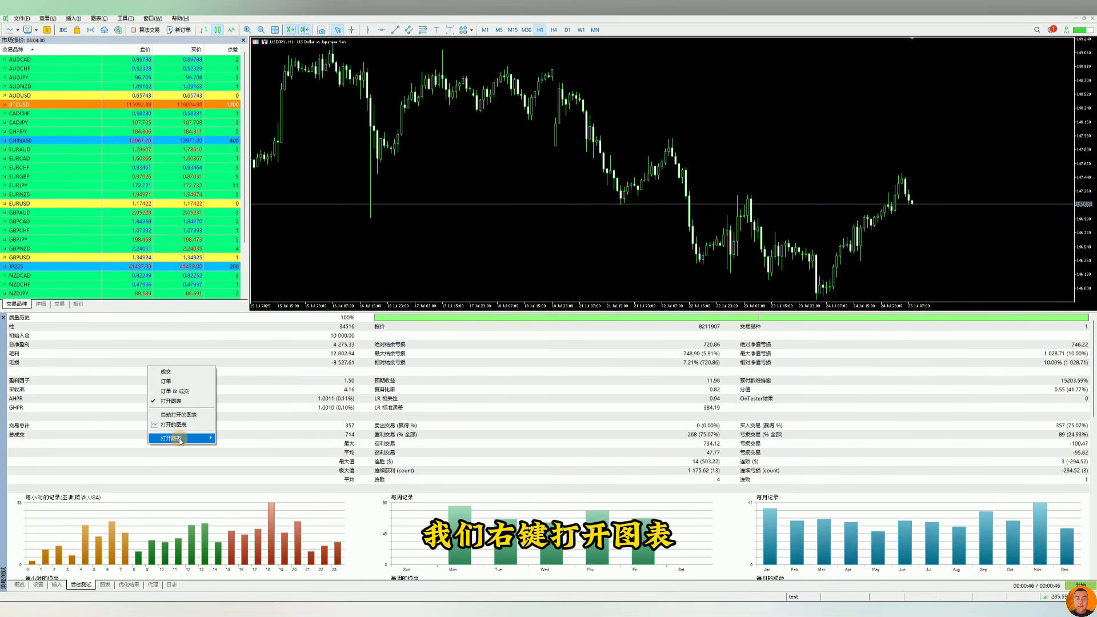
mouse_move(193, 441)
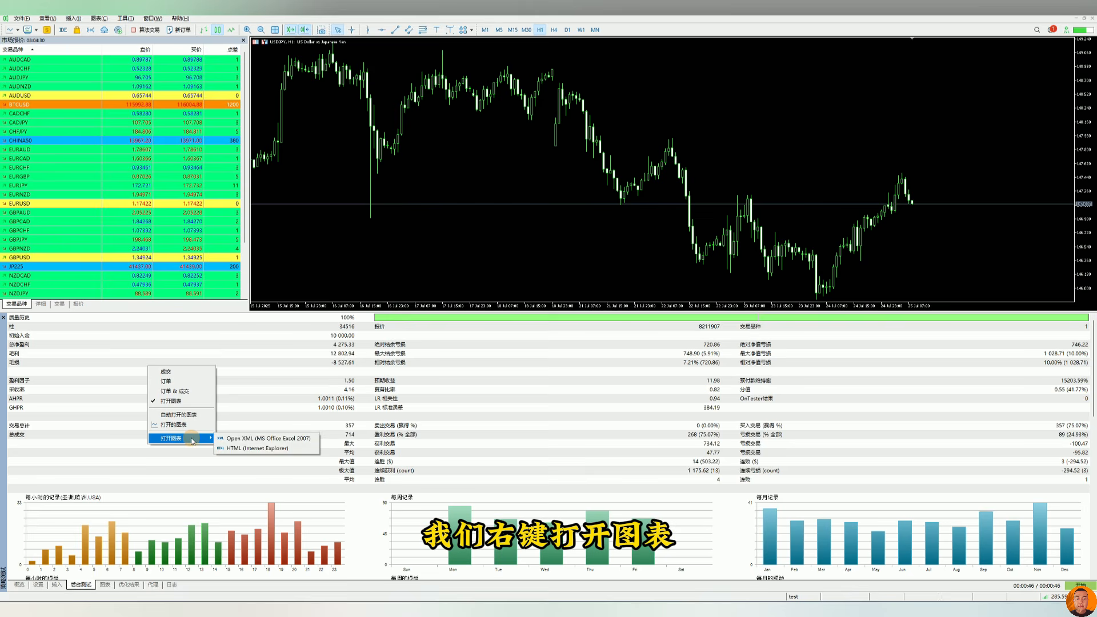
click(260, 449)
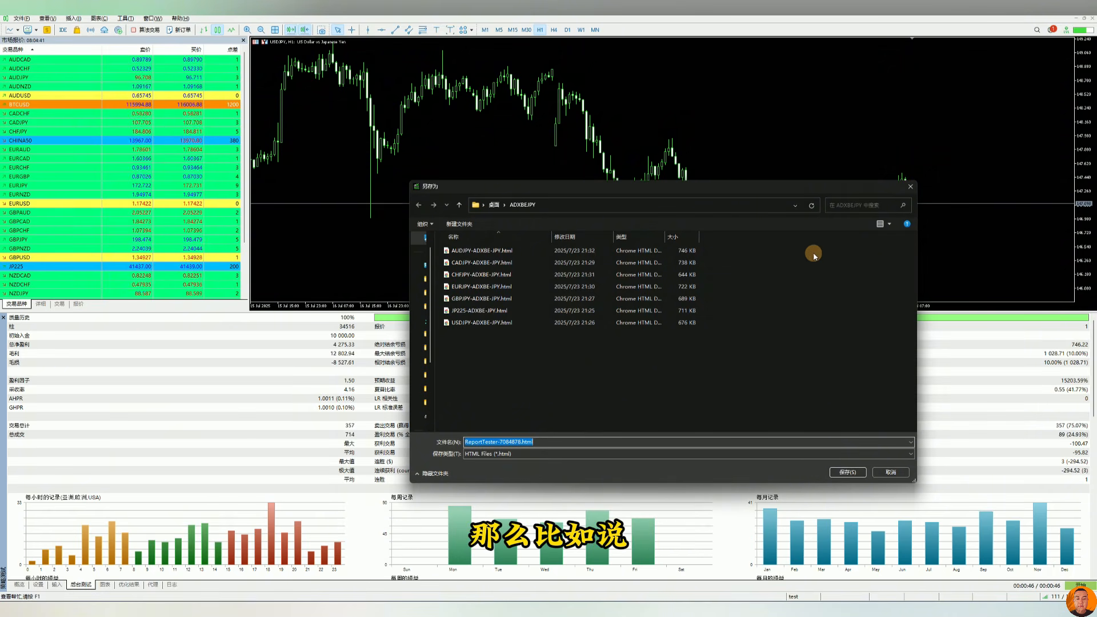
click(907, 191)
Check the tester's symbol setting and return to the backtest results.
click(38, 584)
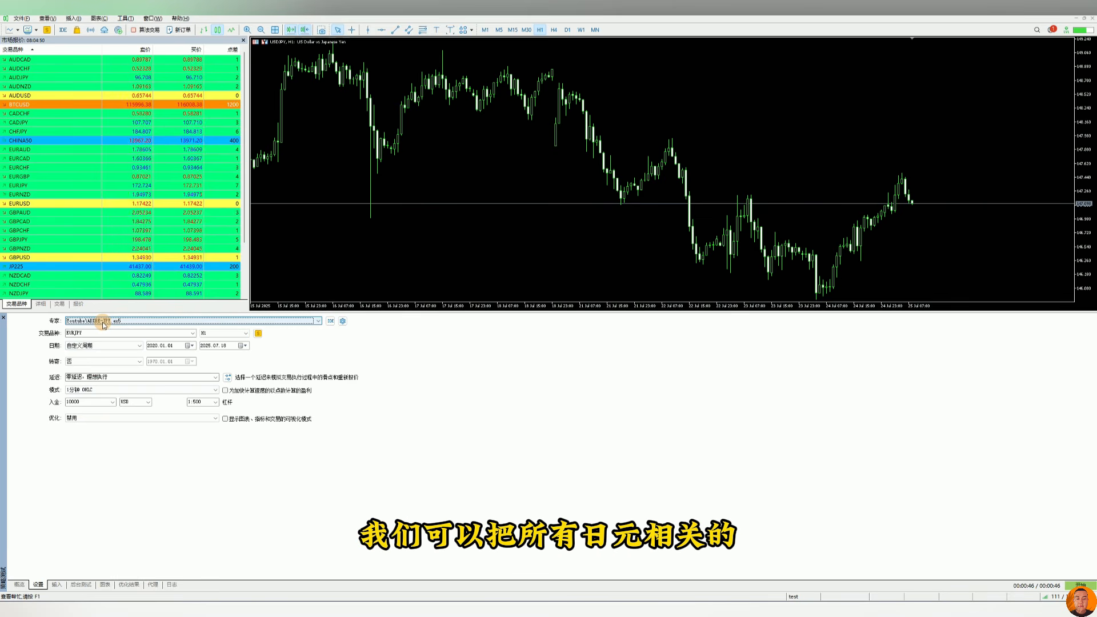
double_click(89, 334)
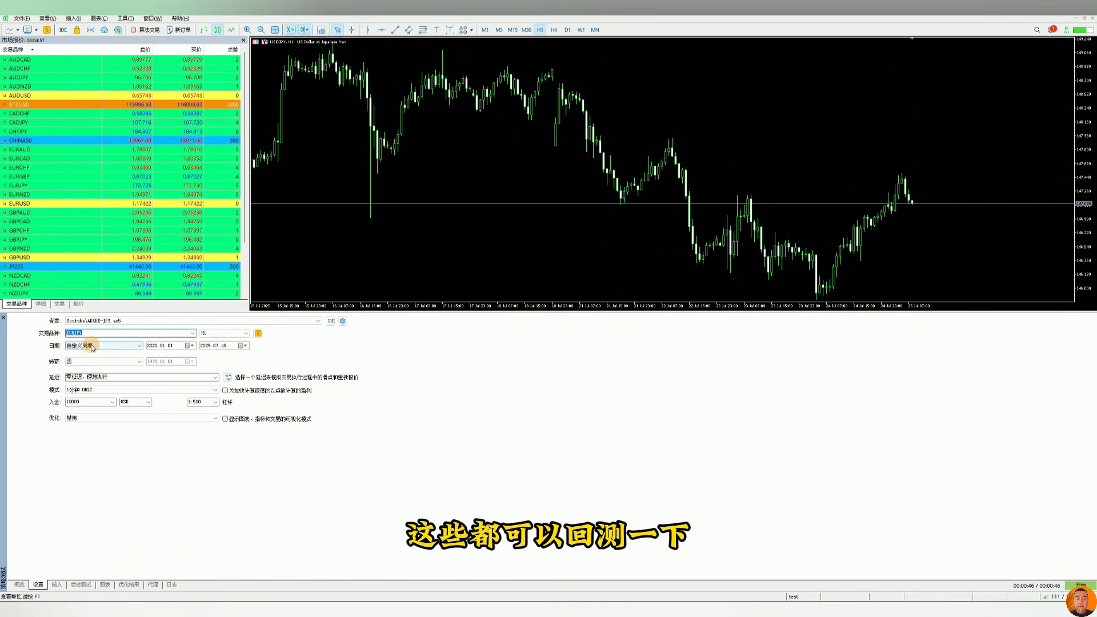
click(85, 584)
Start exporting the tester's backtest report as an HTML file, browsing the ADXBEJPY folder of saved reports.
right_click(200, 400)
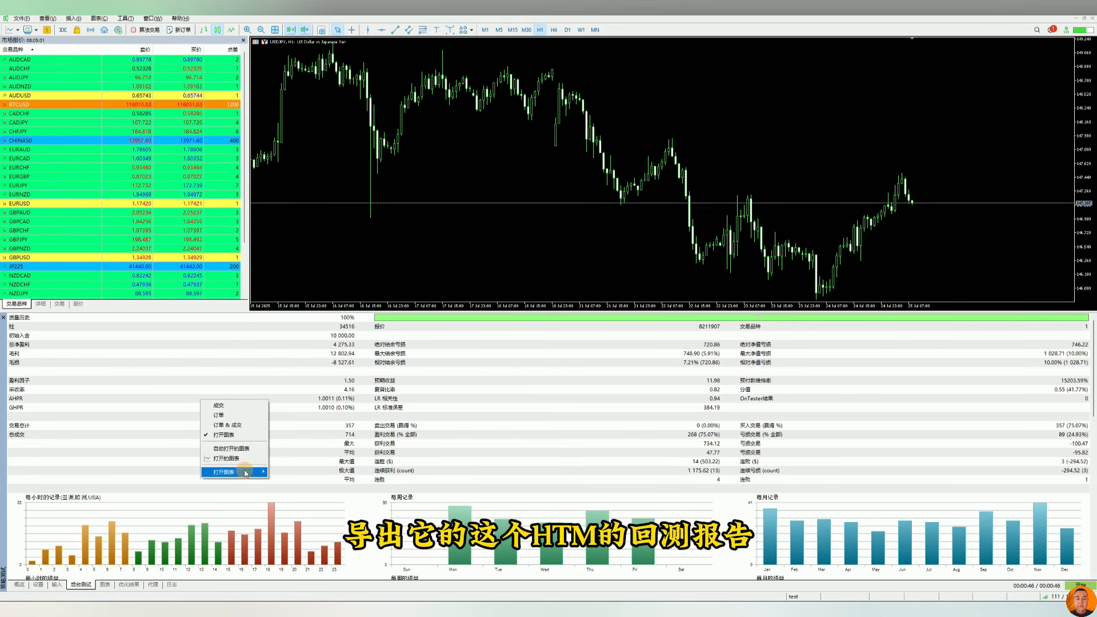
mouse_move(232, 474)
click(317, 482)
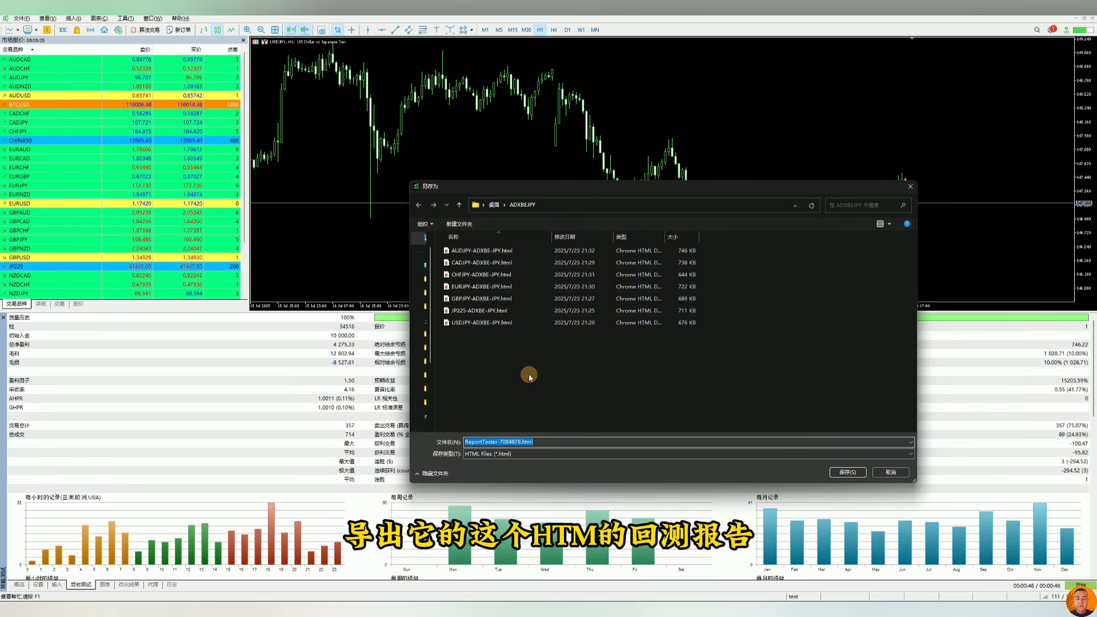
click(529, 377)
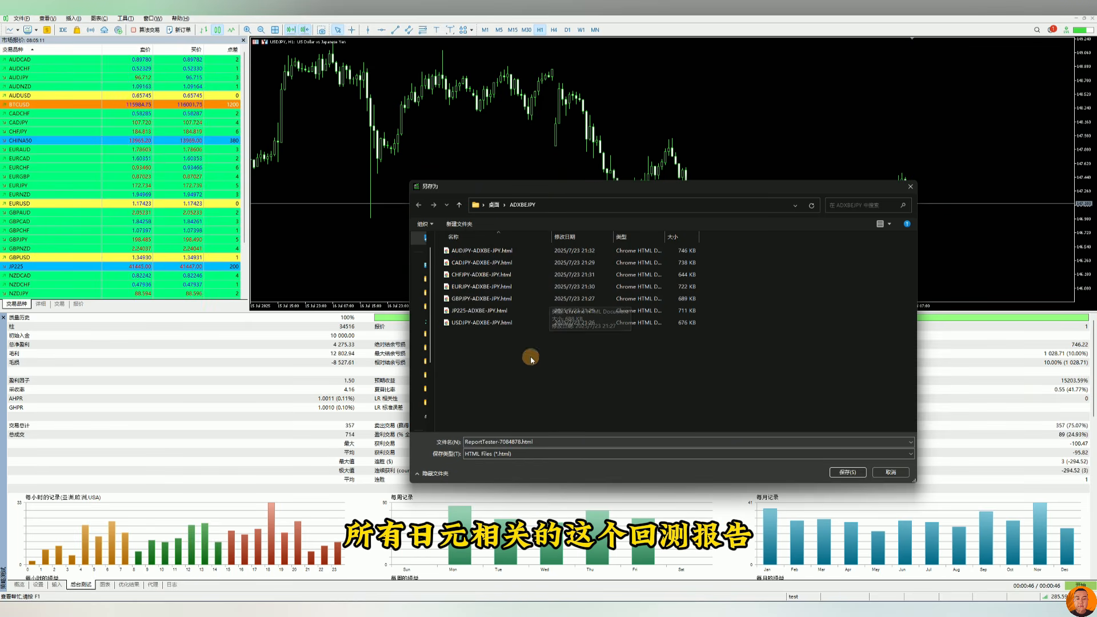
click(555, 310)
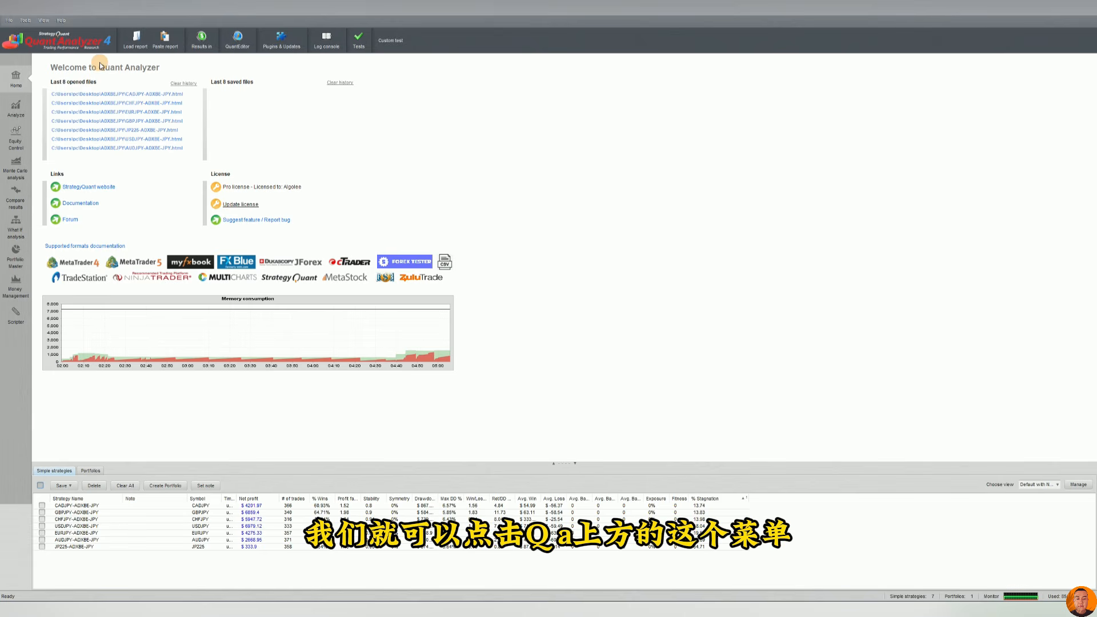
Load the EURJPY-ADXBE-JPY.html backtest report, keeping the default loading settings and continuing.
click(132, 46)
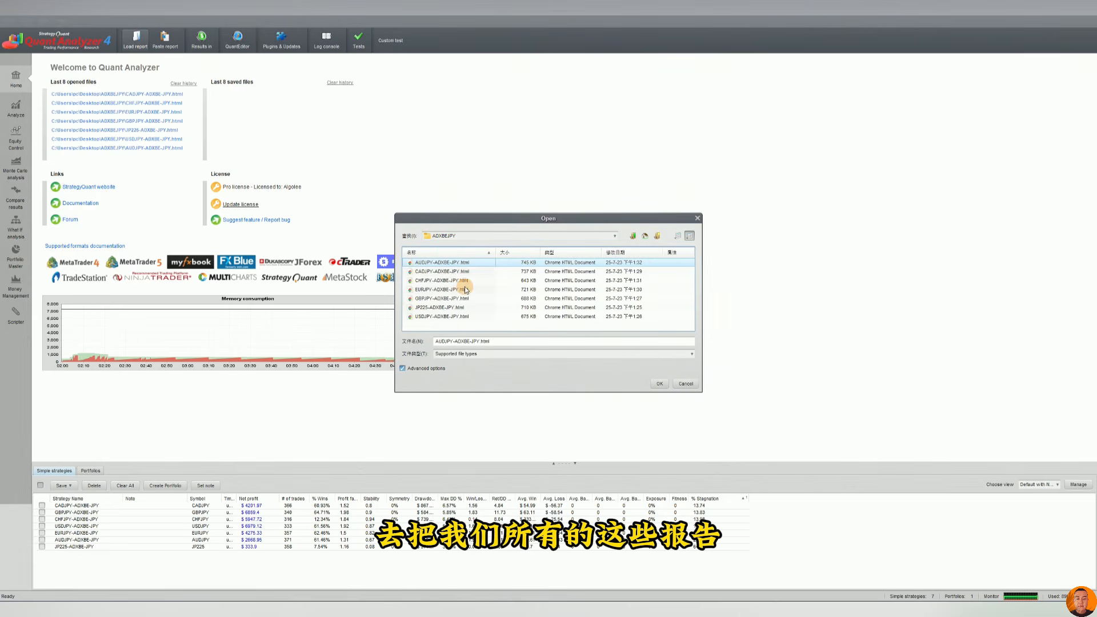
key(ctrl+a)
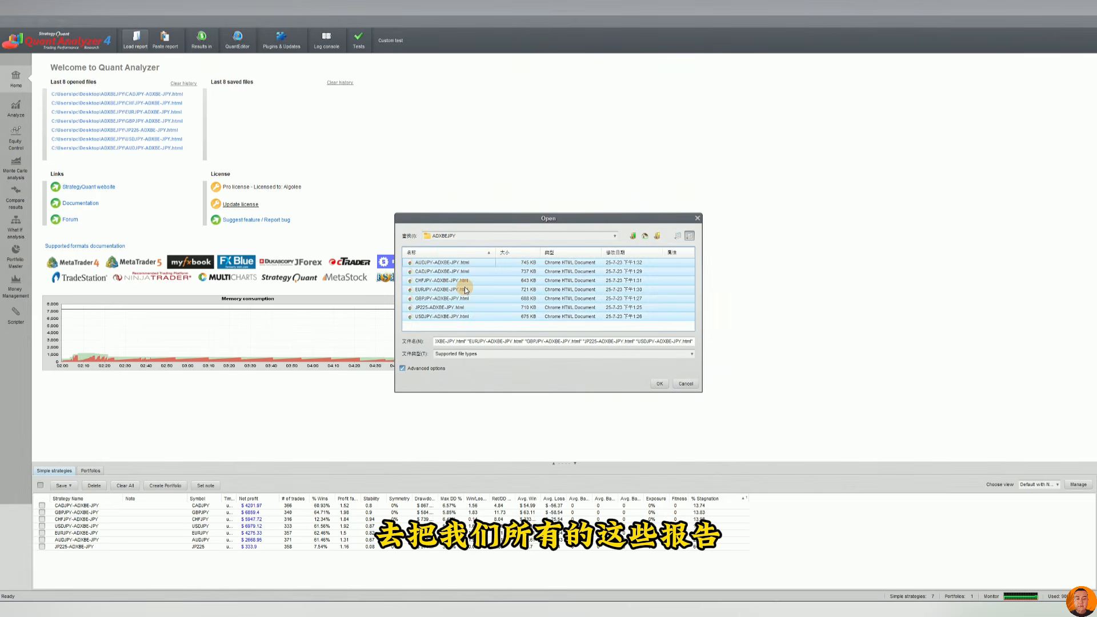
click(465, 287)
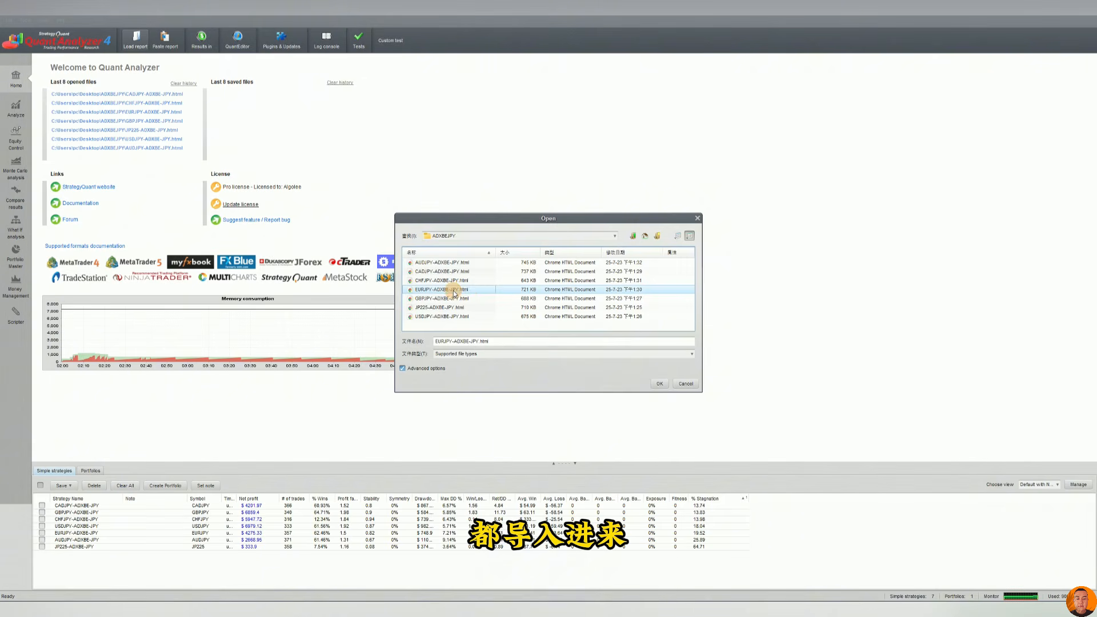
click(451, 290)
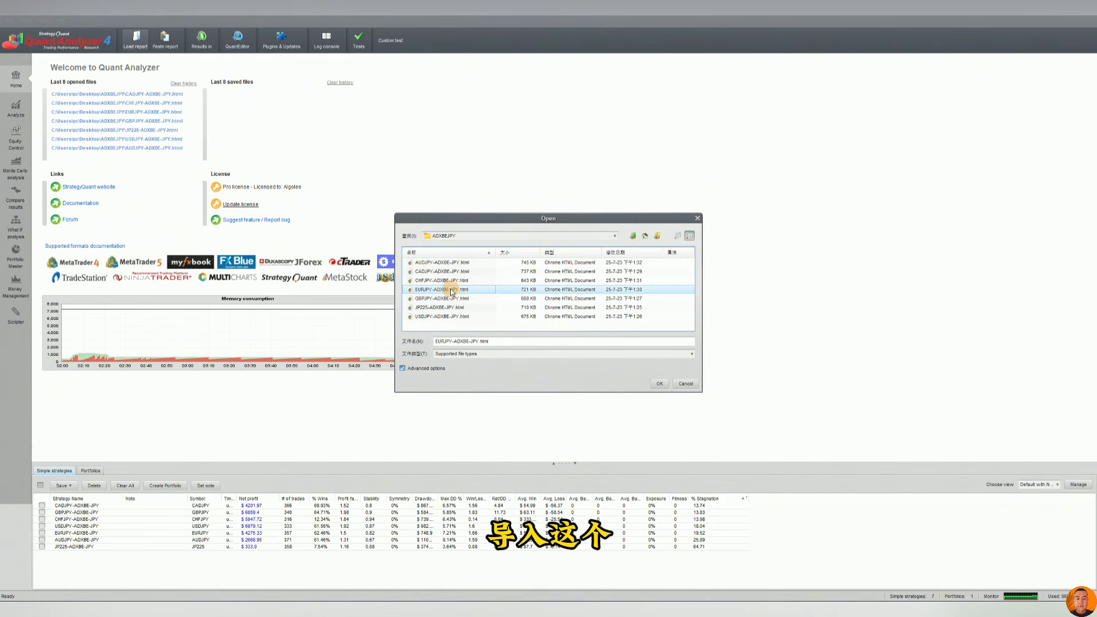
double_click(458, 292)
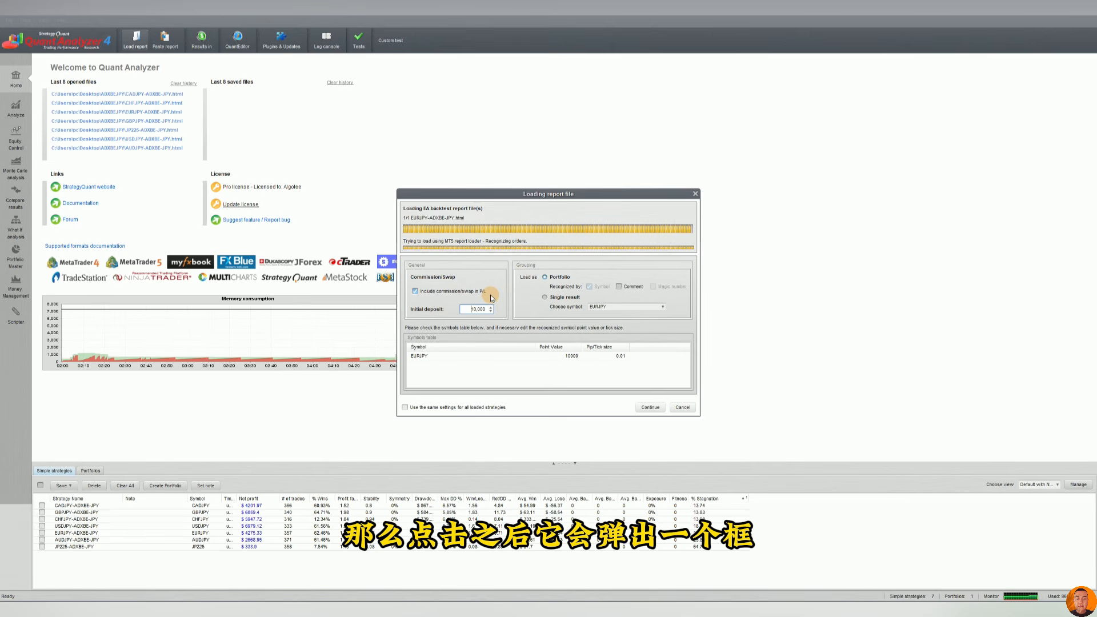
click(471, 309)
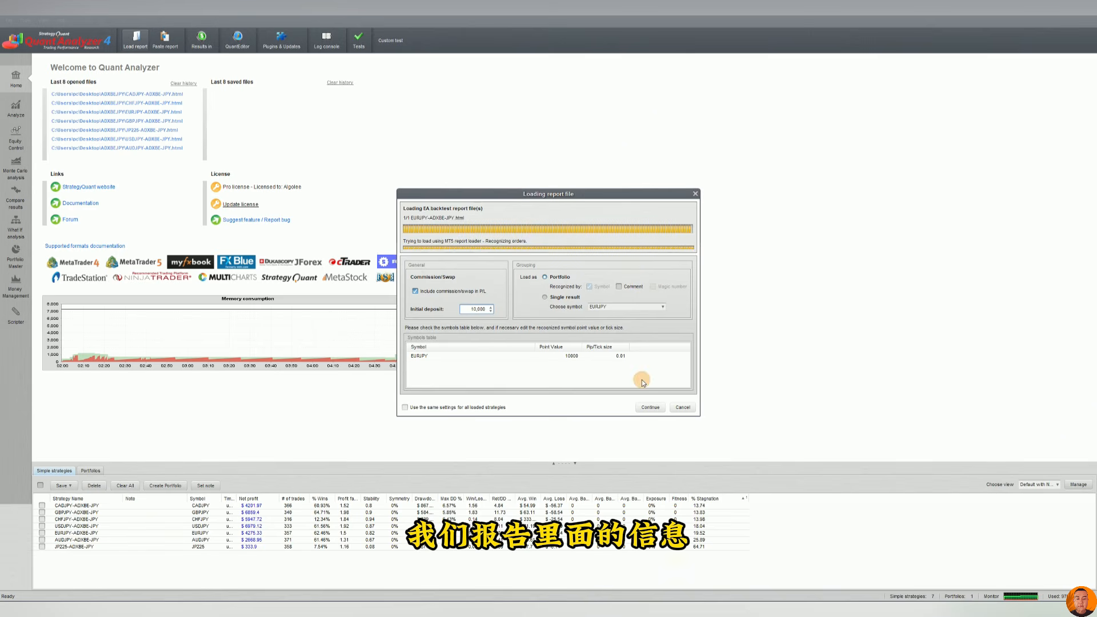
click(650, 406)
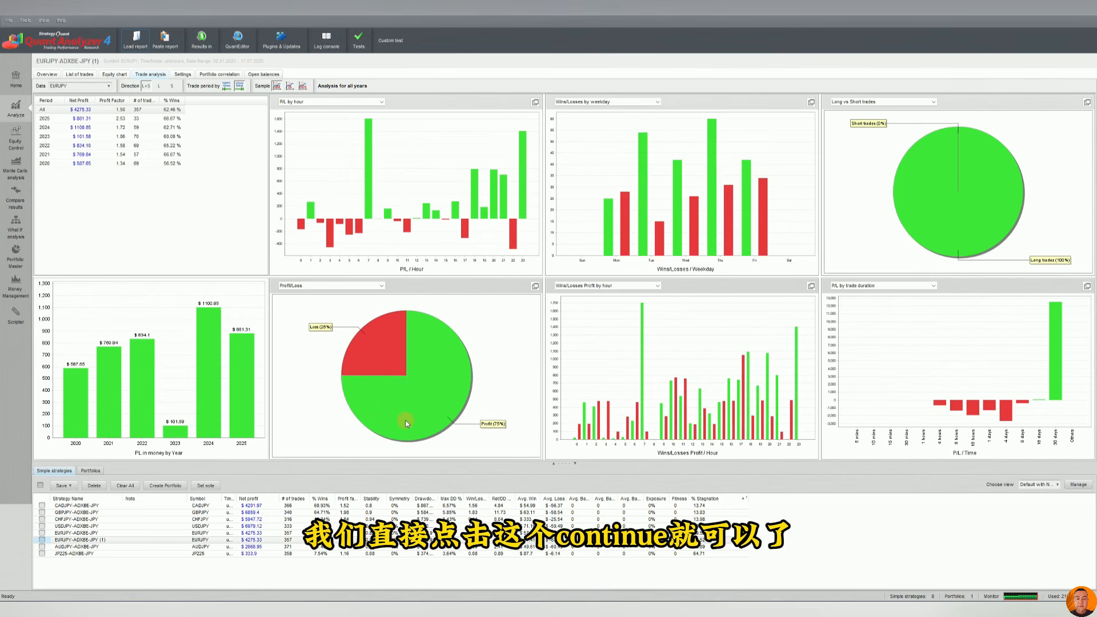
Delete the duplicate EURJPY-ADXBE-JPY (1) strategy from the databank.
click(120, 539)
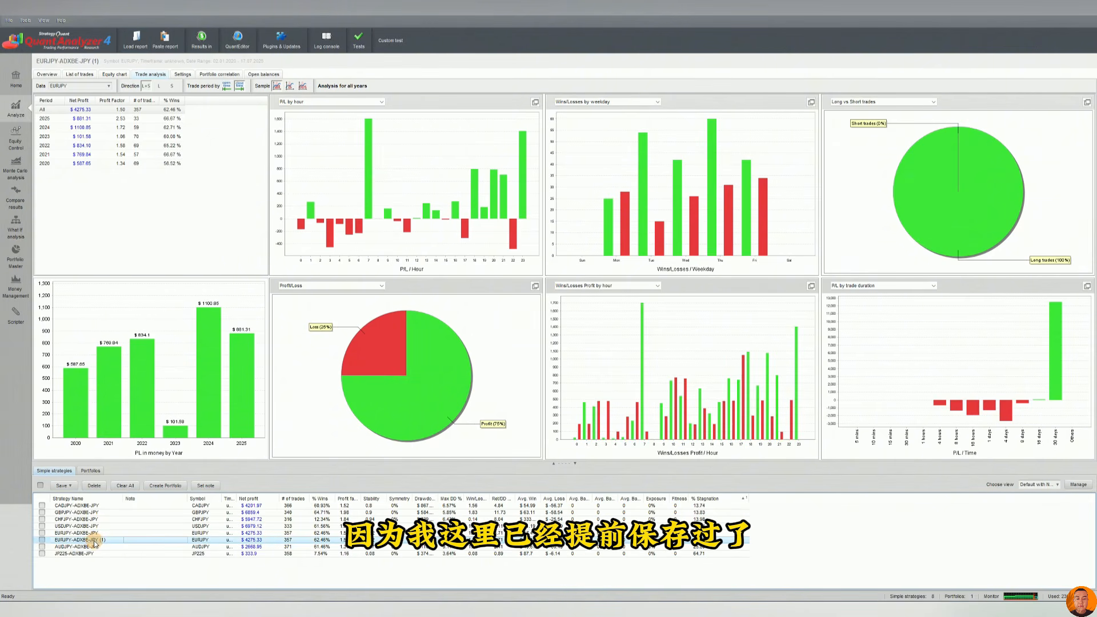
click(42, 539)
click(95, 485)
click(531, 318)
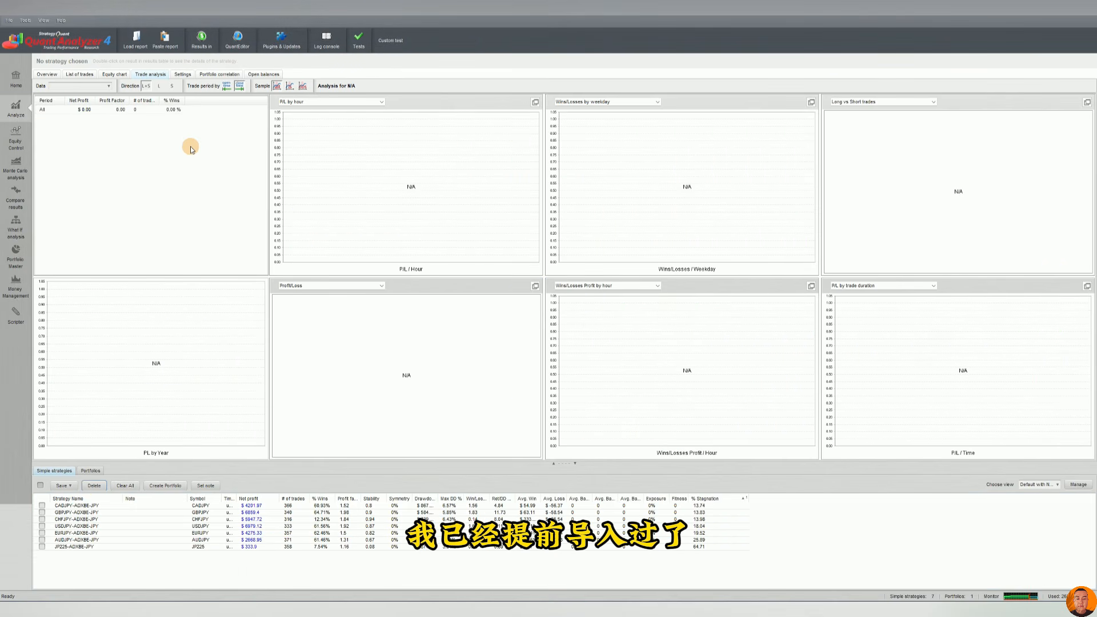
Open the GBPJPY-ADXBE-JPY strategy's overview report.
click(47, 74)
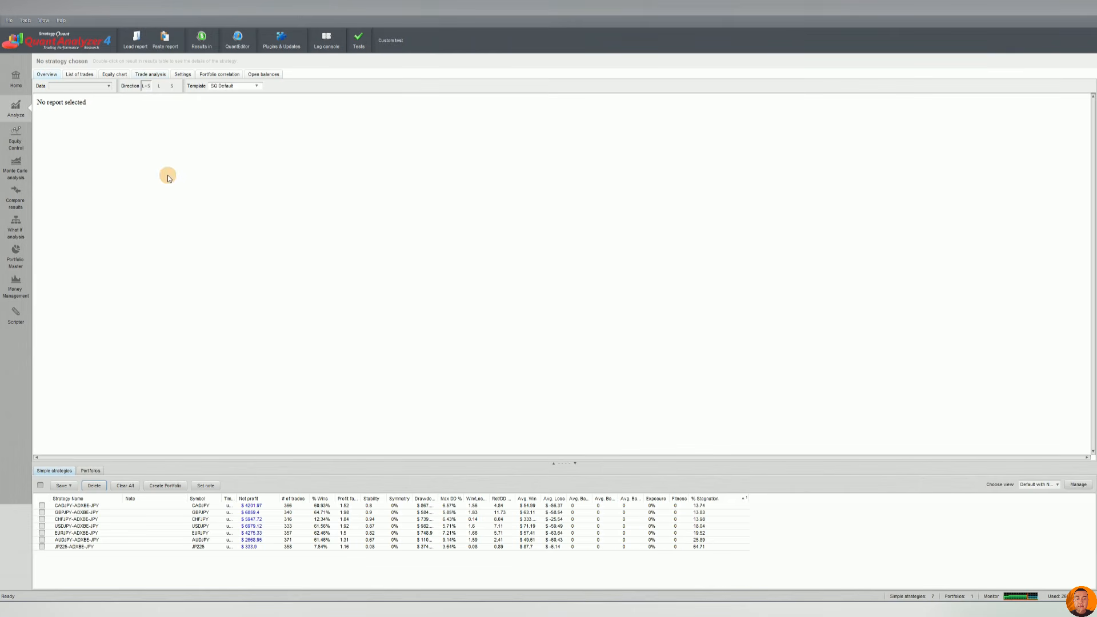
double_click(249, 512)
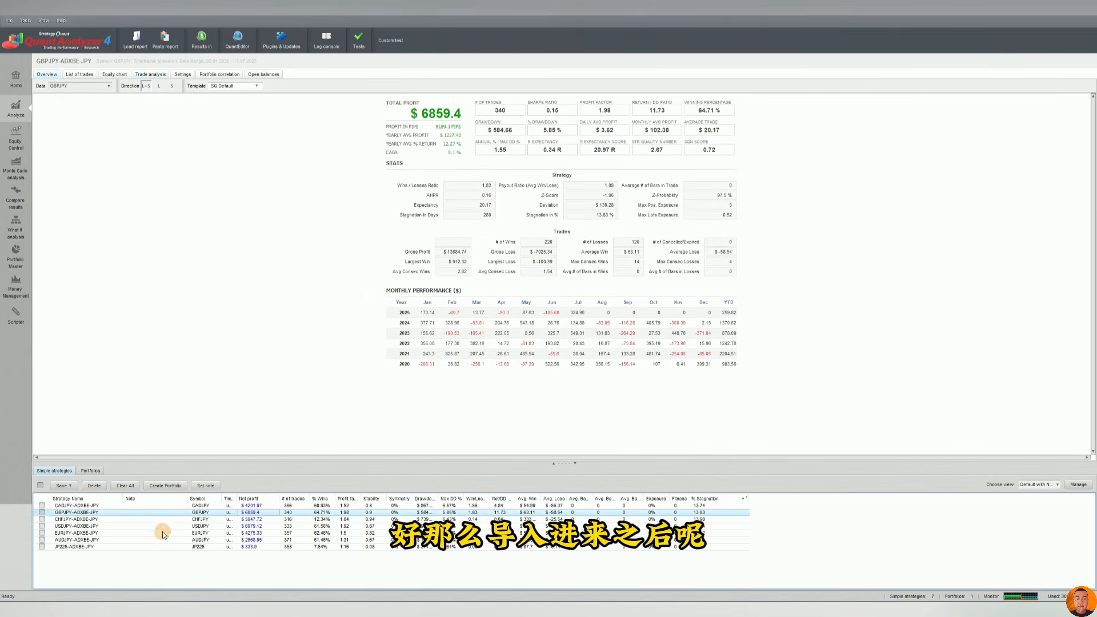
Enlarge the databank, widen the Ret/DD Ratio column and sort the strategies by it in descending order.
click(553, 464)
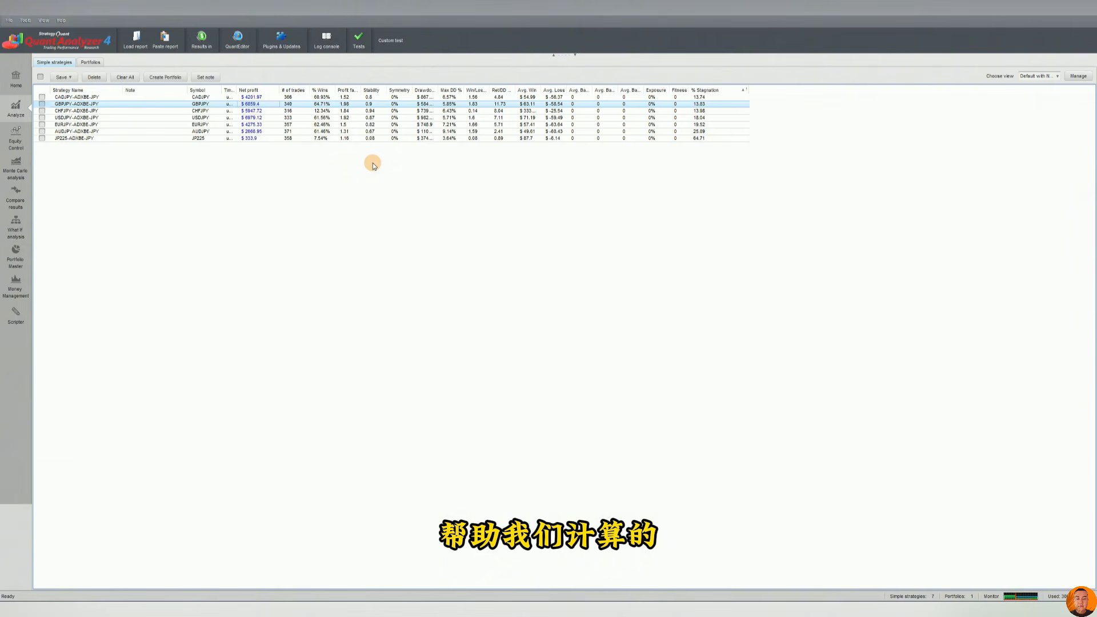
click(311, 111)
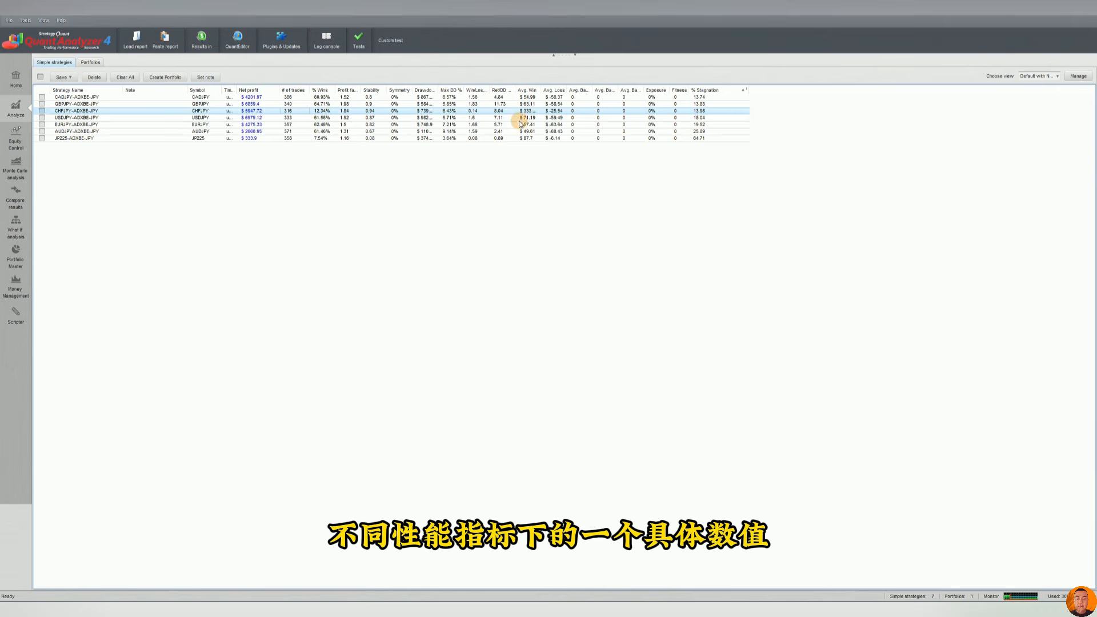
drag(515, 90, 537, 90)
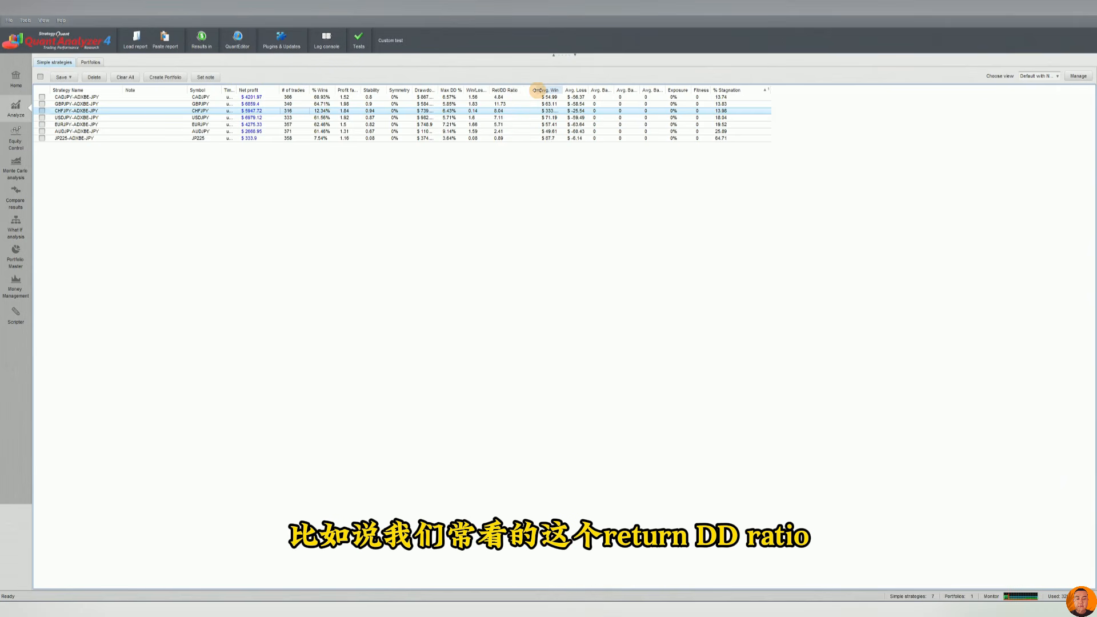
click(519, 90)
click(518, 90)
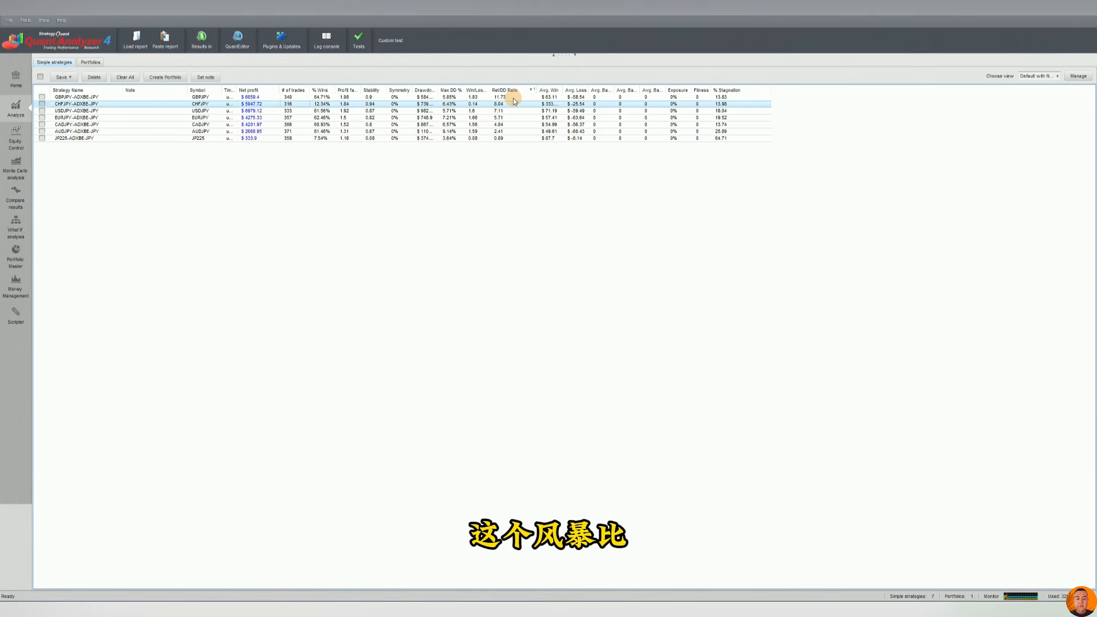
click(513, 98)
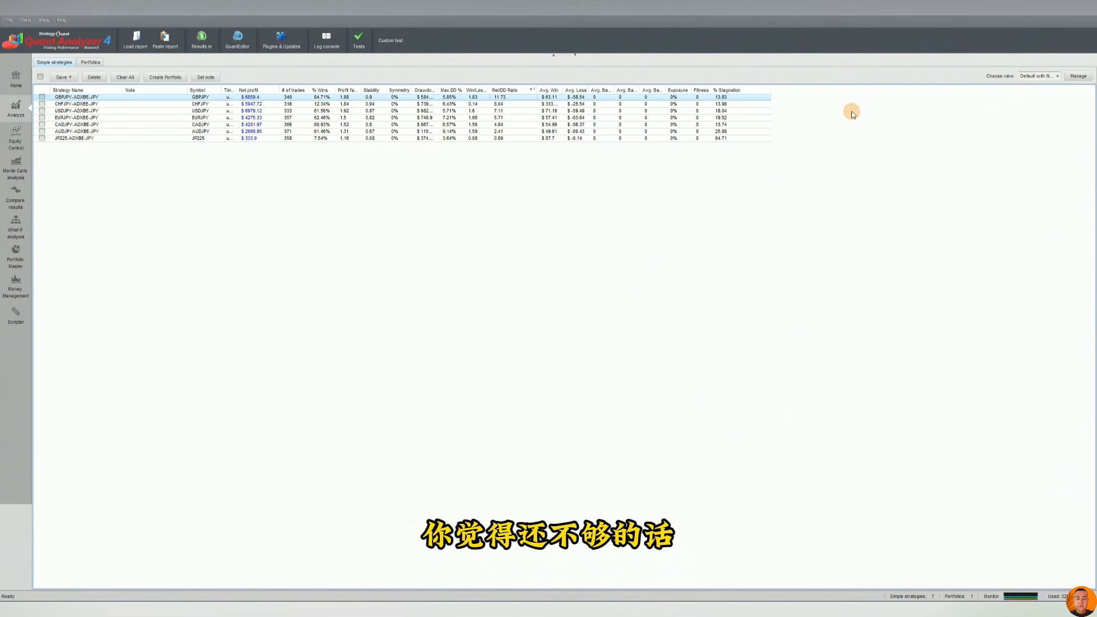
Open the databank view manager and browse the available columns.
click(1075, 78)
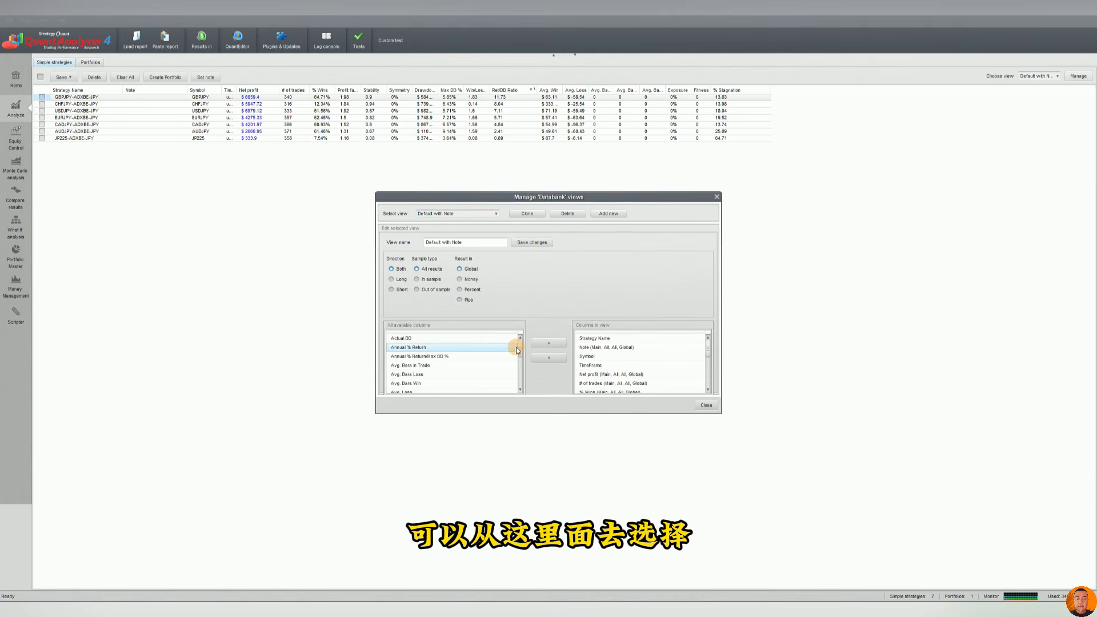
scroll(520, 358, down, 5)
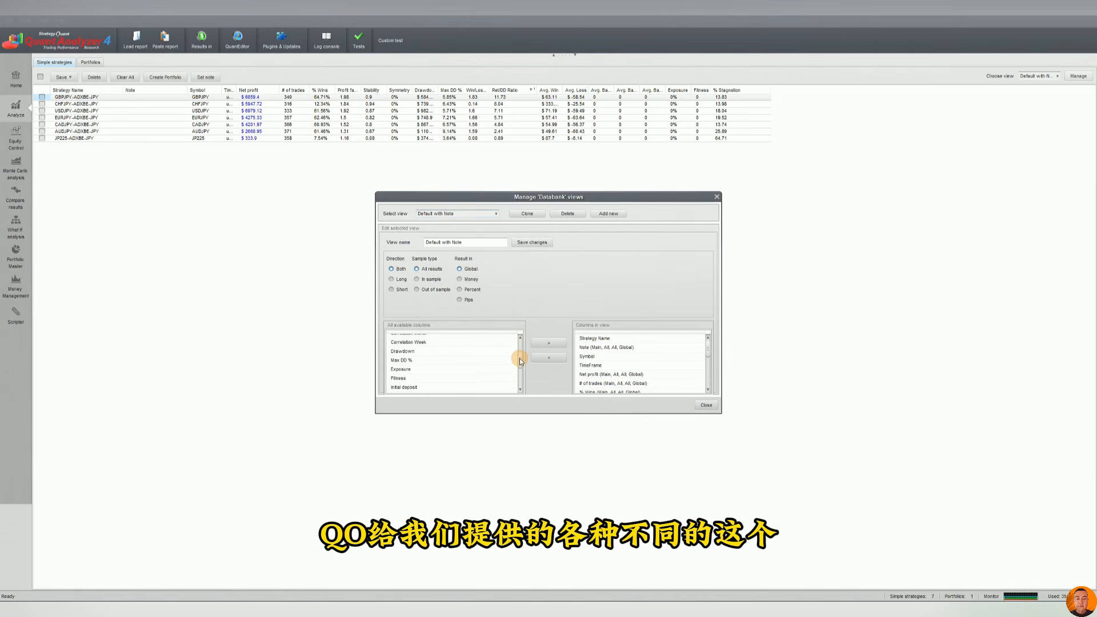
scroll(519, 359, up, 5)
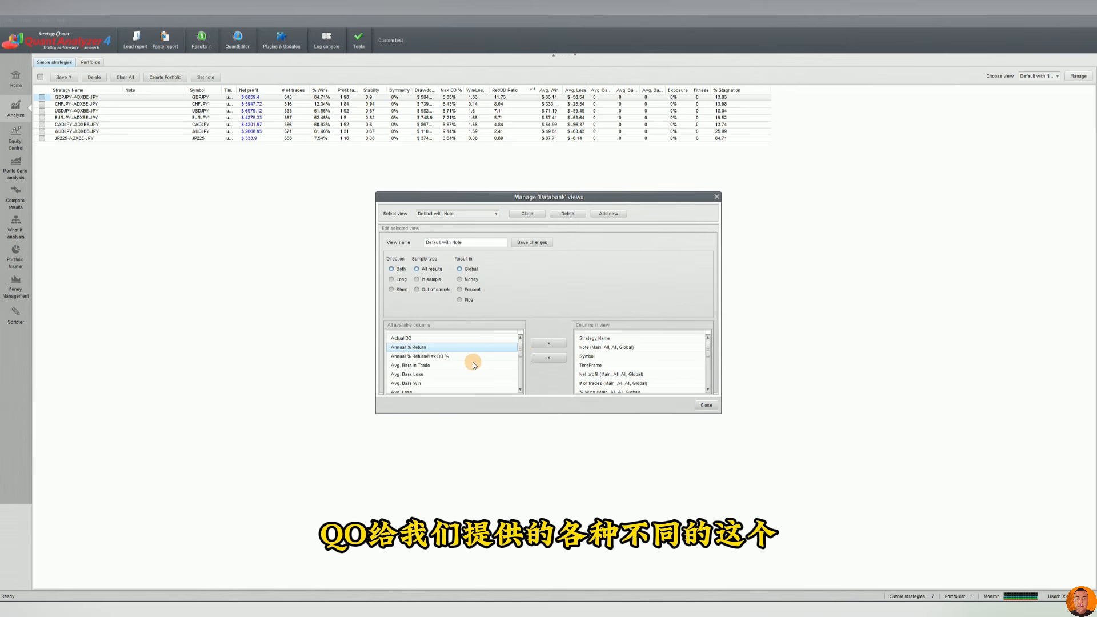
scroll(472, 361, down, 15)
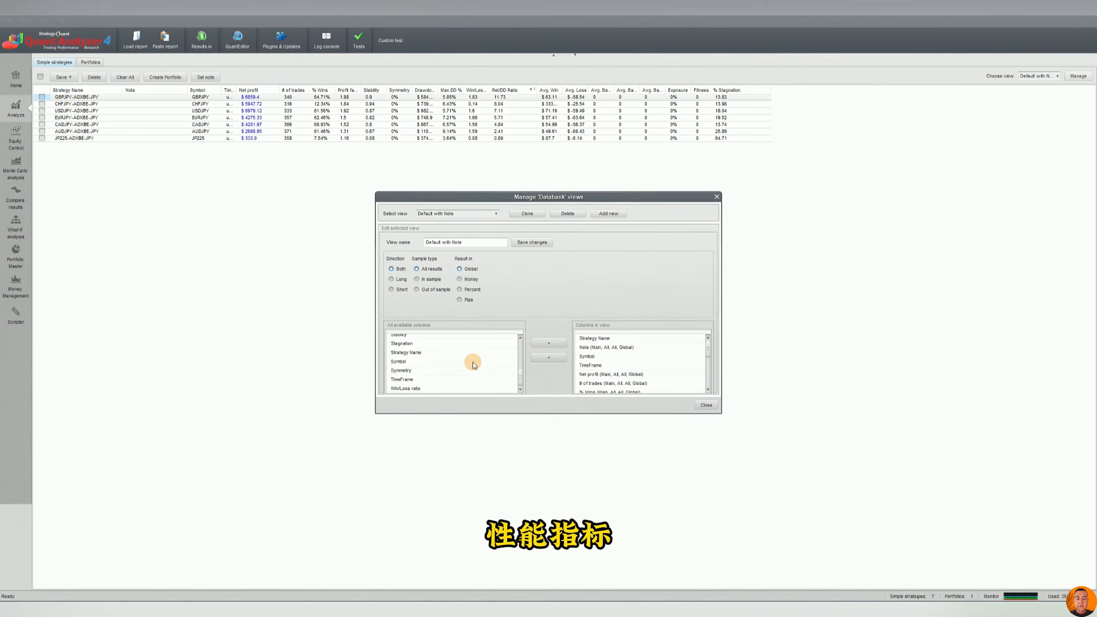
click(417, 345)
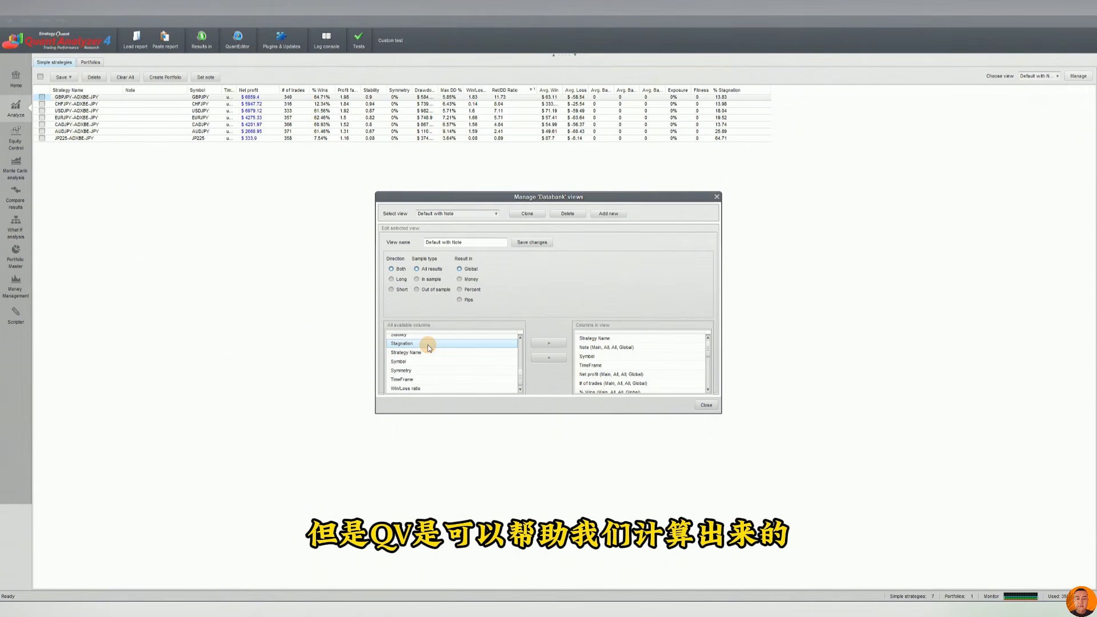
click(461, 372)
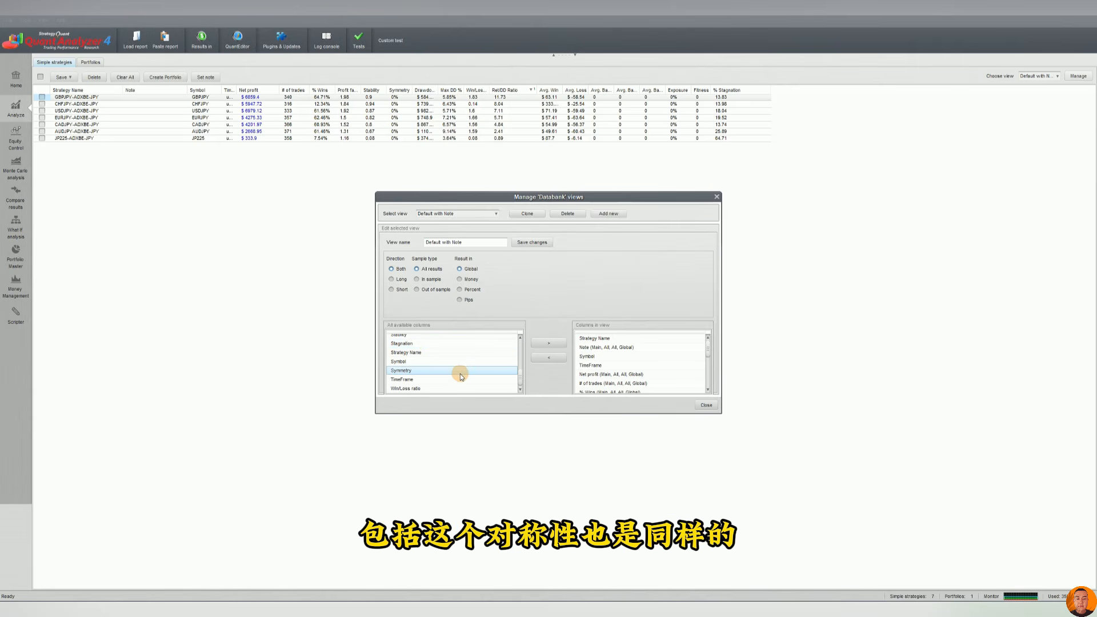
click(432, 359)
click(431, 343)
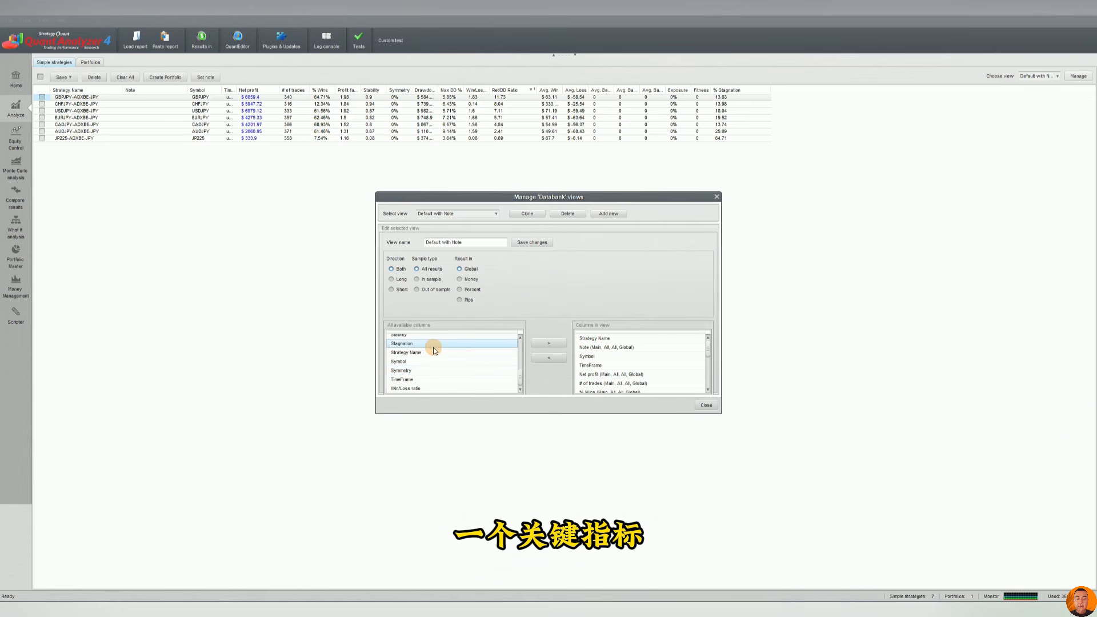
scroll(433, 347, up, 2)
scroll(433, 348, up, 3)
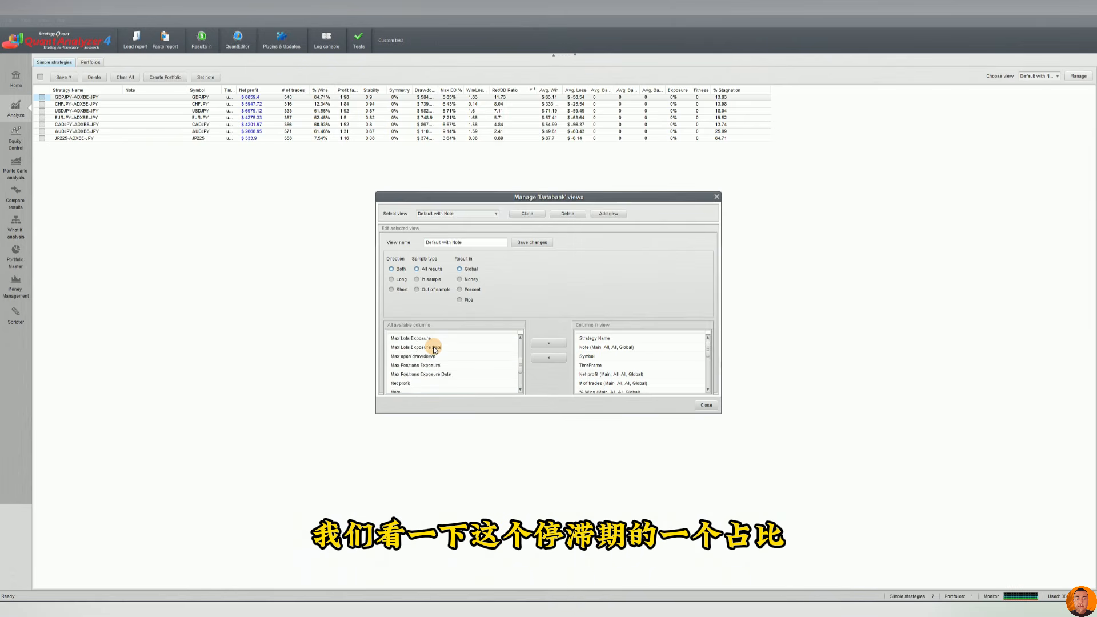
Add the % Stagnation column to the Default with Note view, removing the duplicate entry.
click(396, 359)
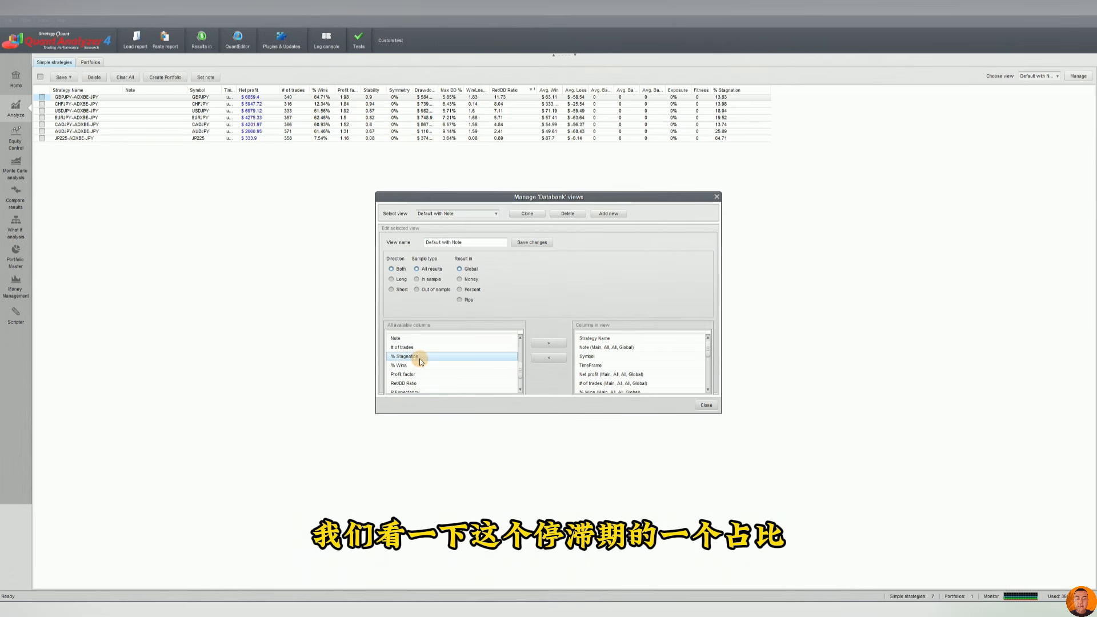
click(552, 342)
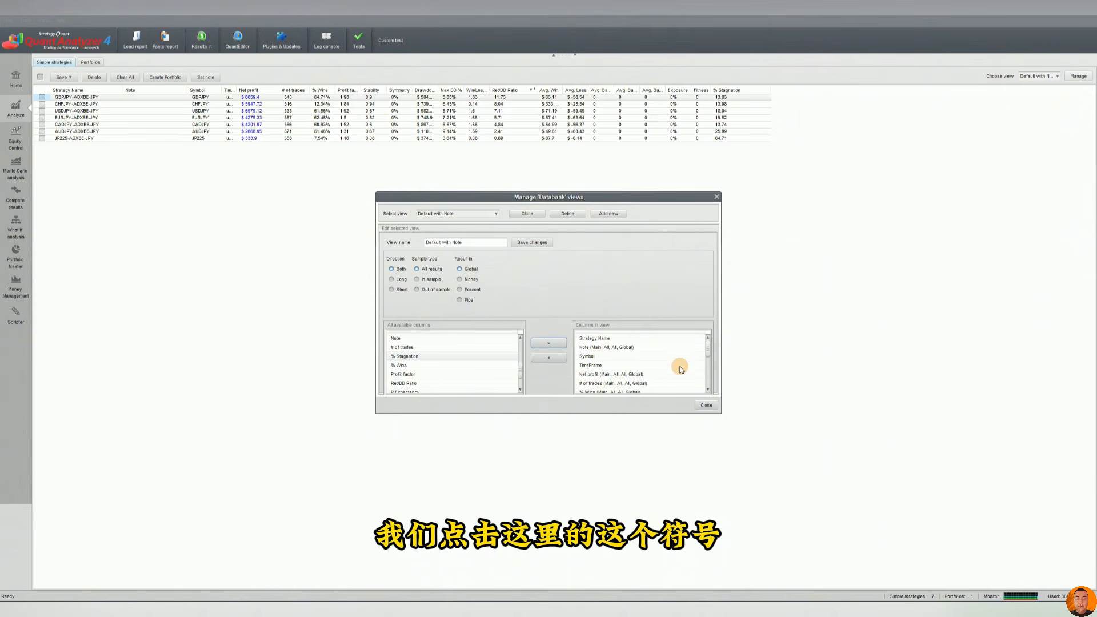
scroll(657, 363, down, 6)
click(617, 382)
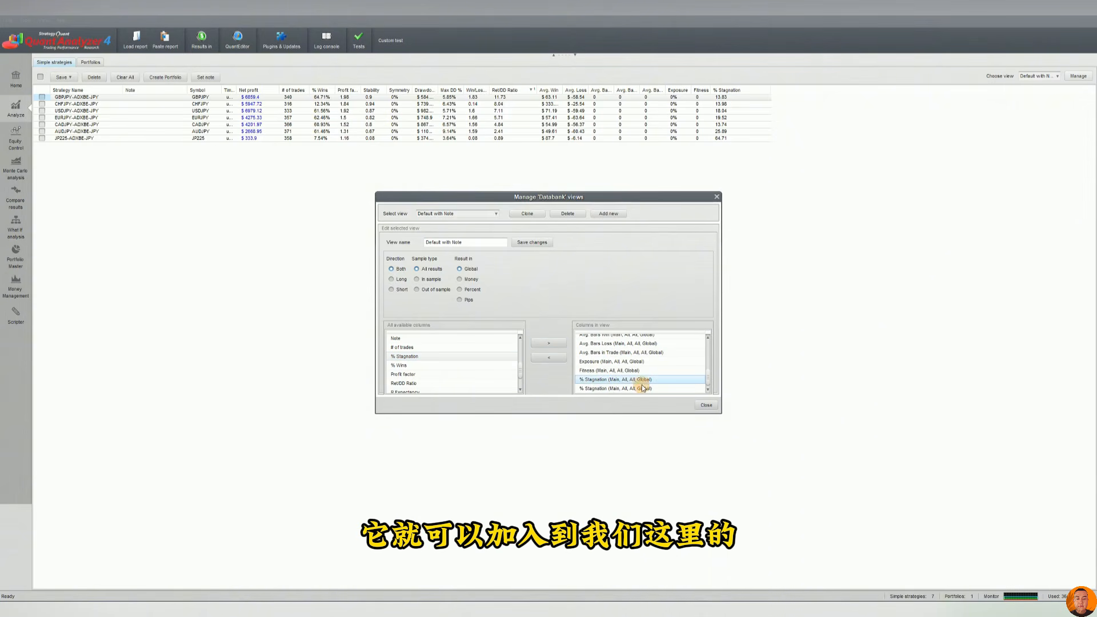
click(550, 358)
click(601, 390)
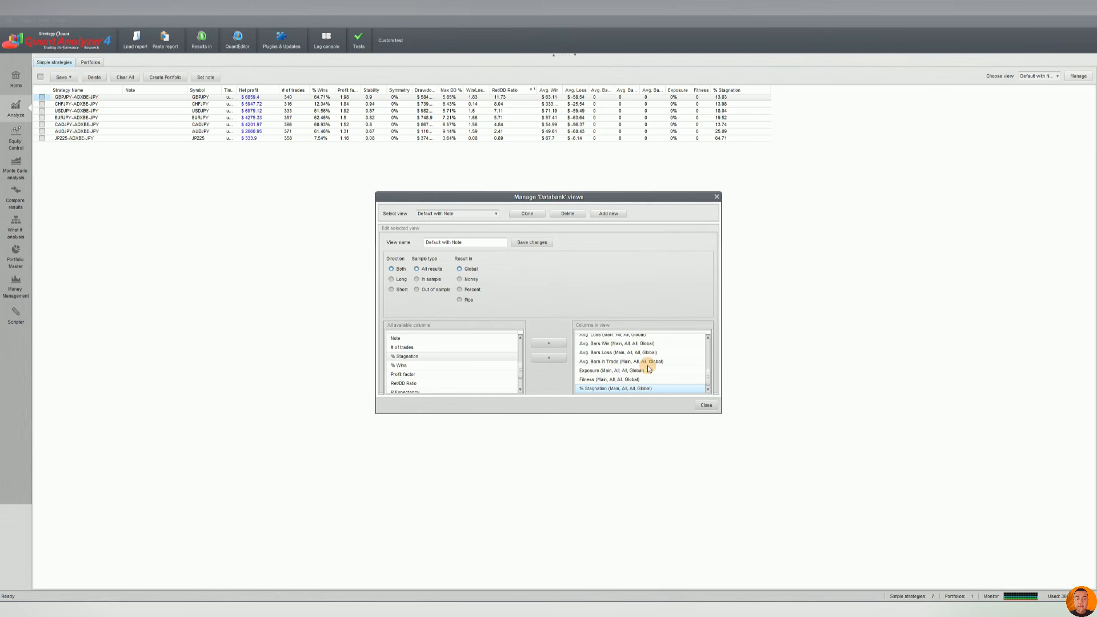
Save the view changes, close the manager and widen the % Stagnation column in the databank.
click(527, 242)
click(550, 314)
click(706, 404)
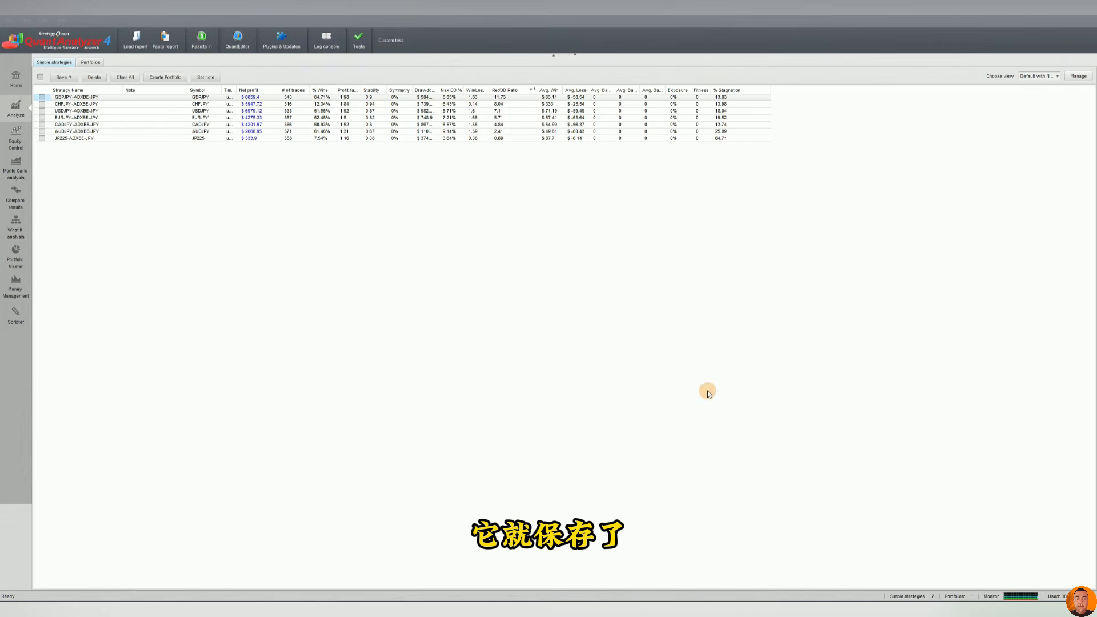
drag(714, 89, 767, 89)
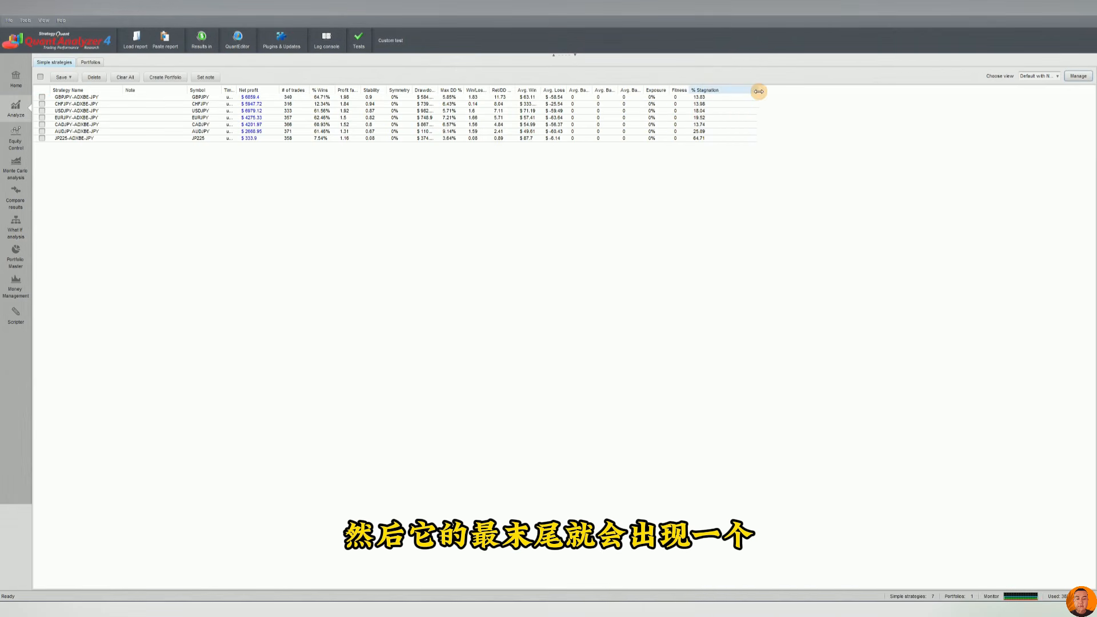
click(575, 55)
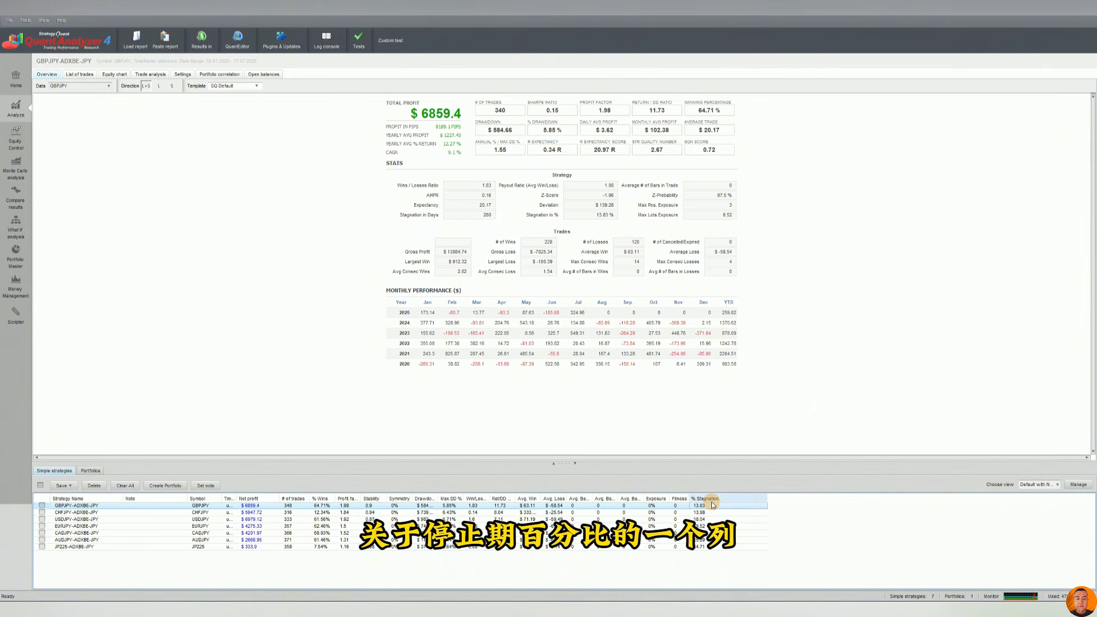
Sort the strategies by % Stagnation in descending order.
click(734, 500)
click(733, 500)
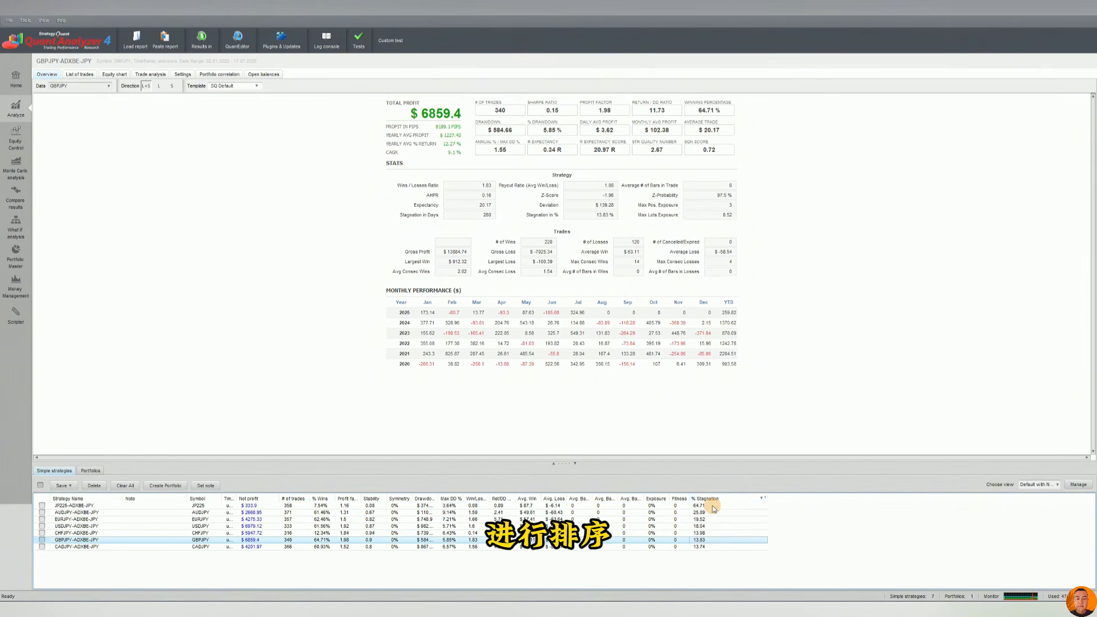
click(711, 507)
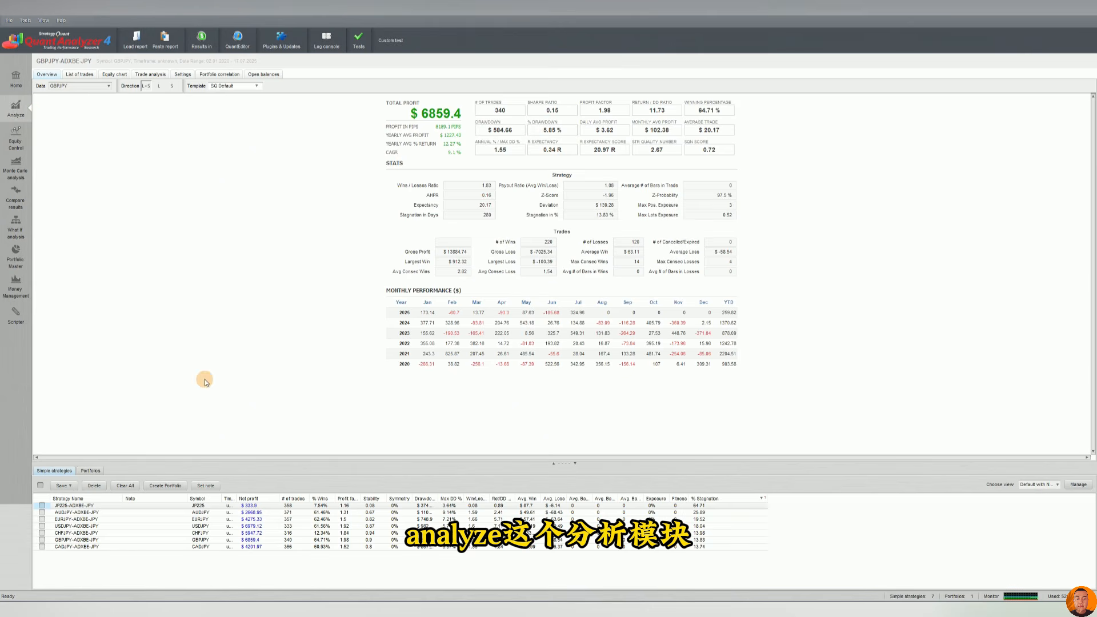
Switch to the portfolios list and select the portfolio to show its overview.
click(90, 470)
click(269, 506)
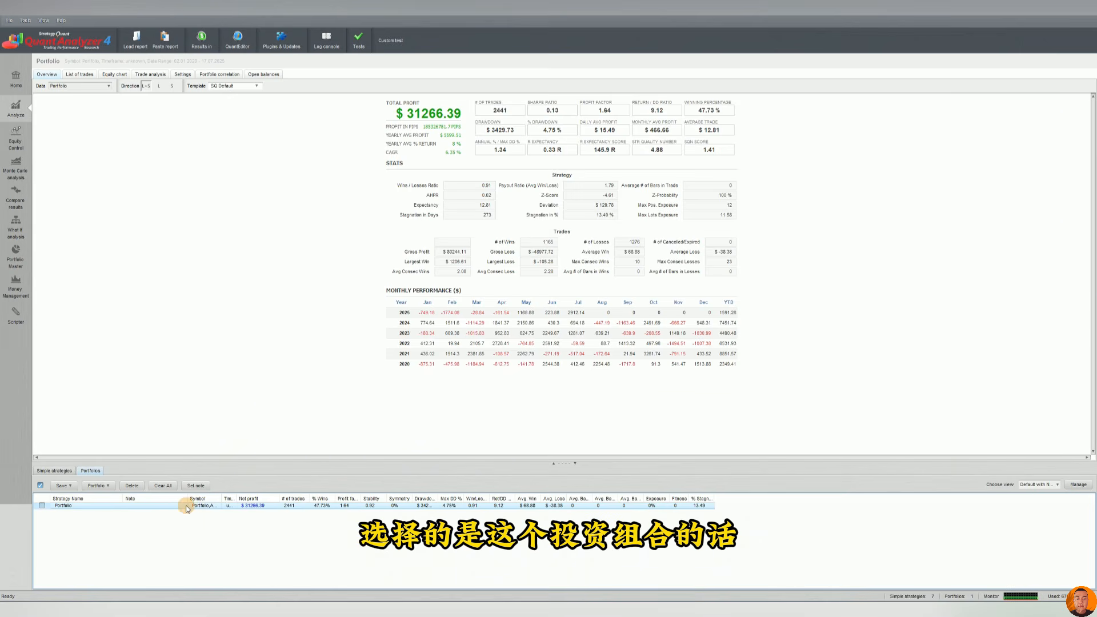
Switch the overview's data source through each symbol in turn and back to the whole portfolio.
click(79, 86)
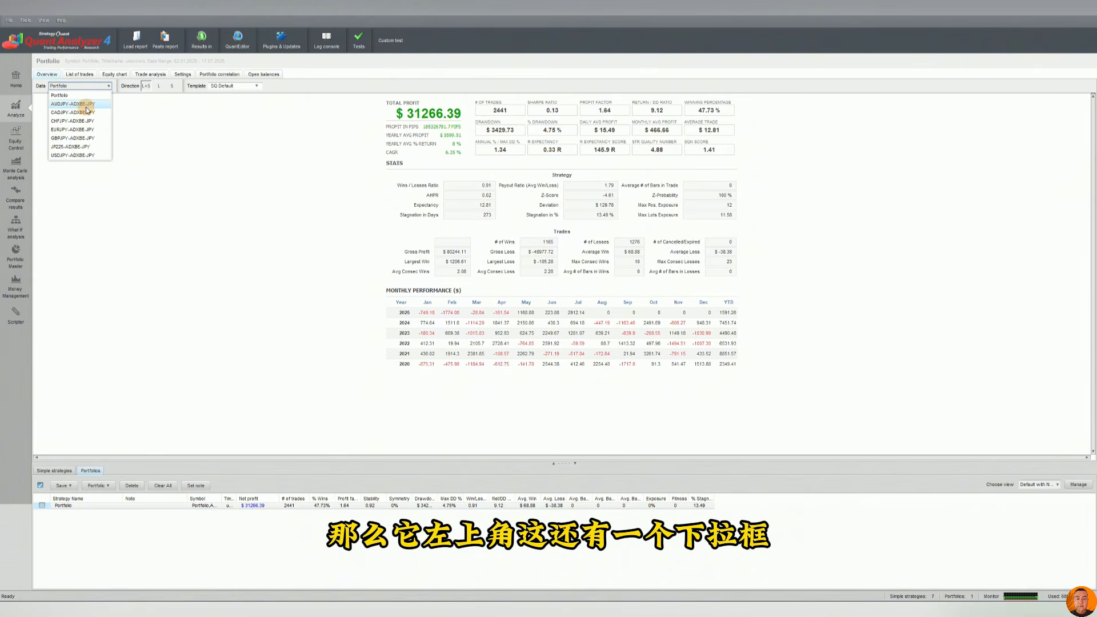
click(86, 106)
click(74, 86)
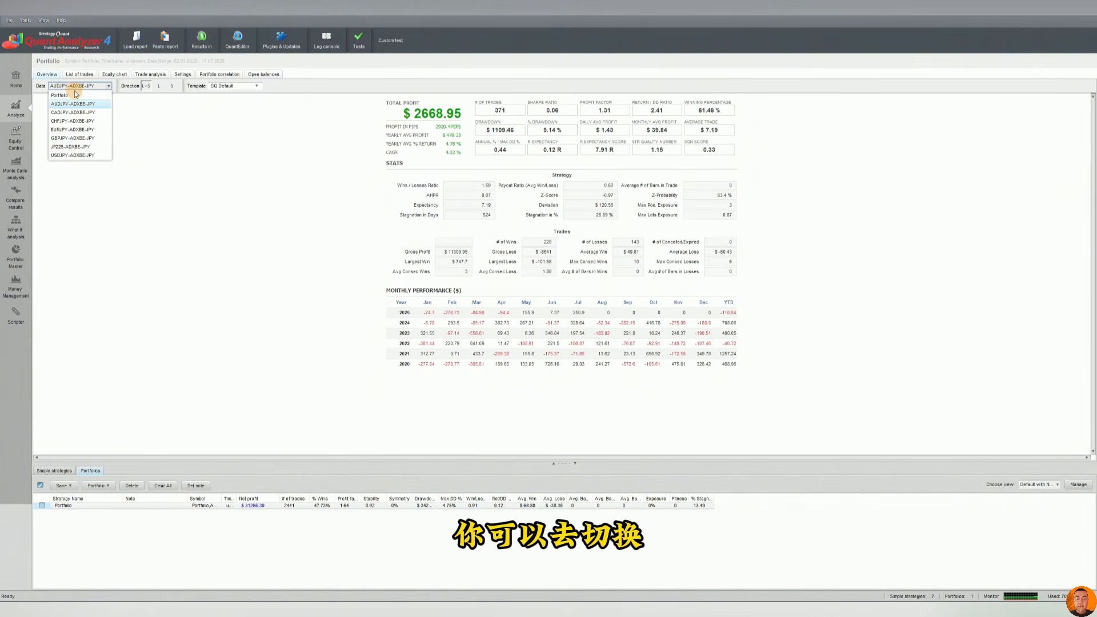
click(77, 115)
click(80, 89)
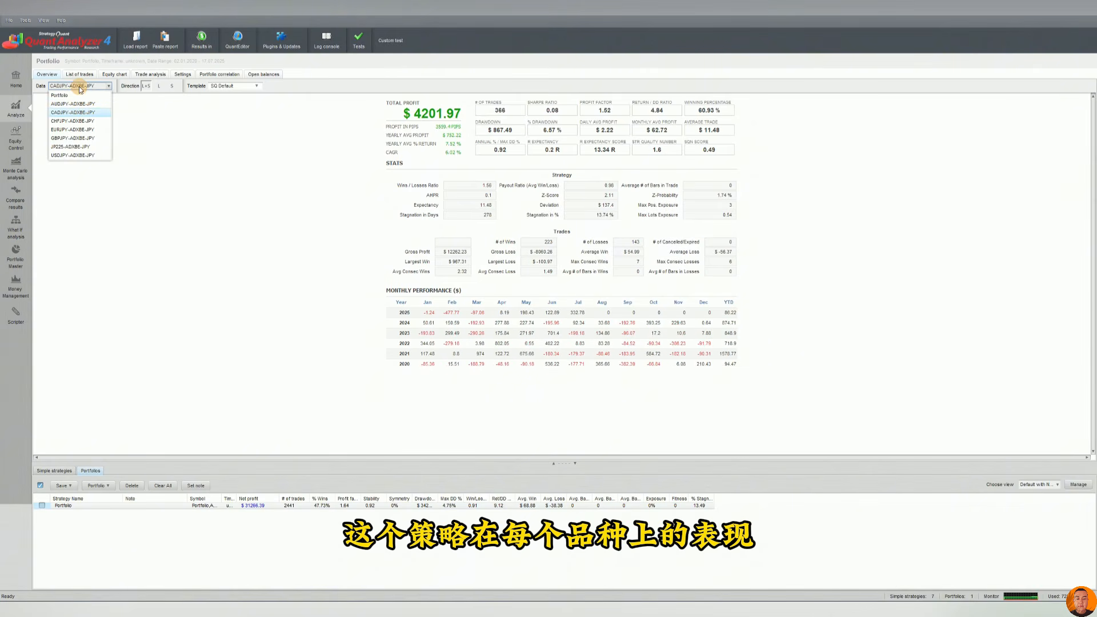
click(80, 115)
click(79, 89)
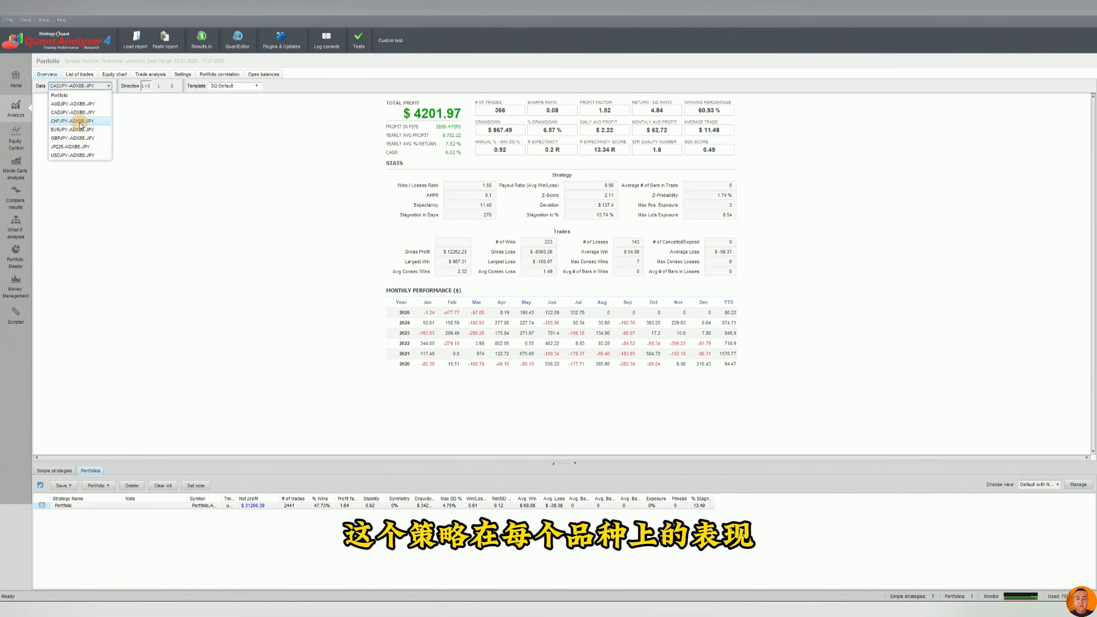
click(79, 121)
click(81, 87)
click(71, 147)
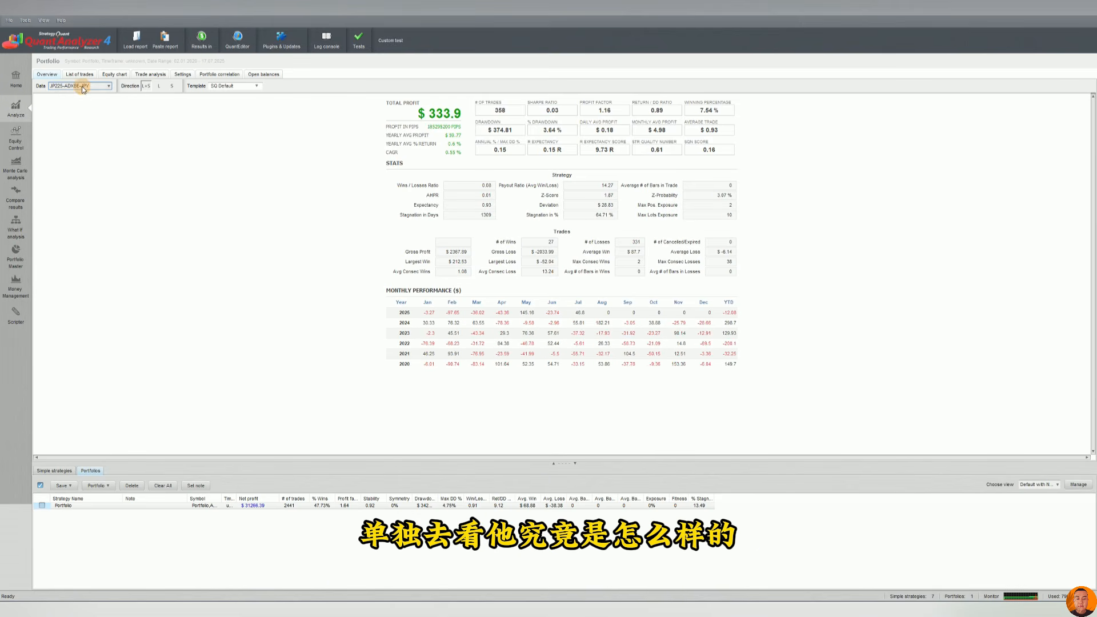
click(81, 87)
click(73, 155)
click(78, 87)
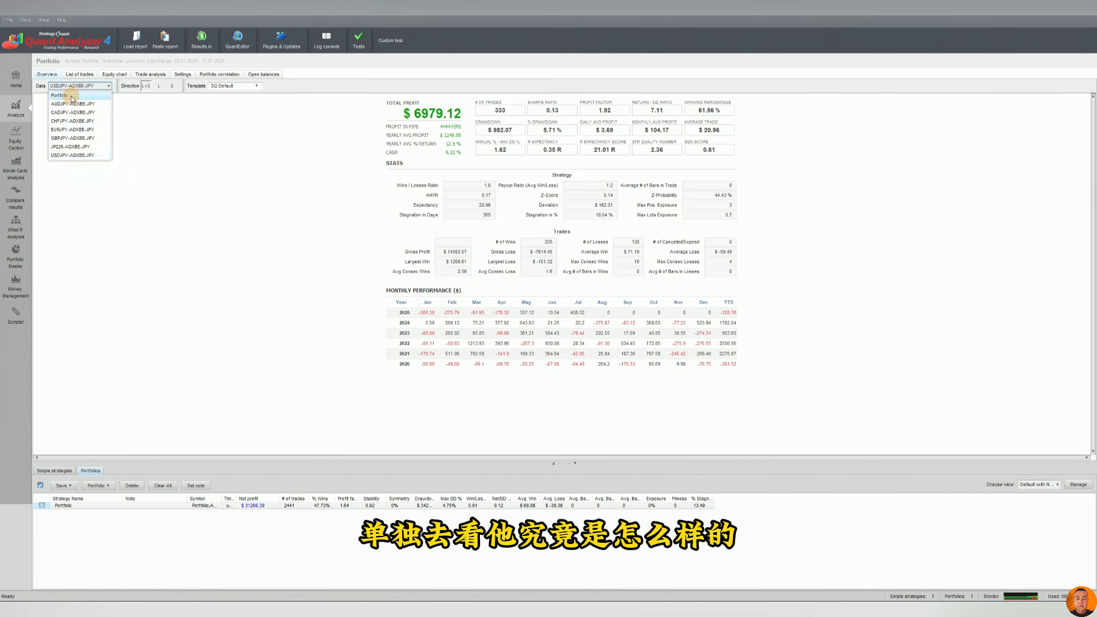
click(71, 96)
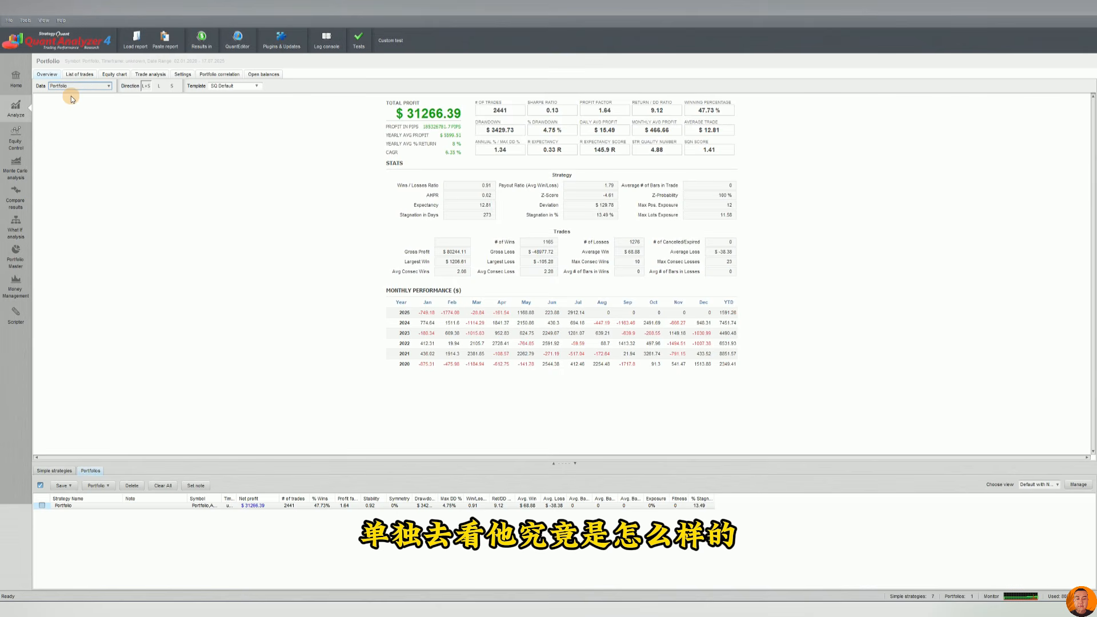
Filter the overview to short trades only and view it for a single strategy and for the portfolio.
click(173, 87)
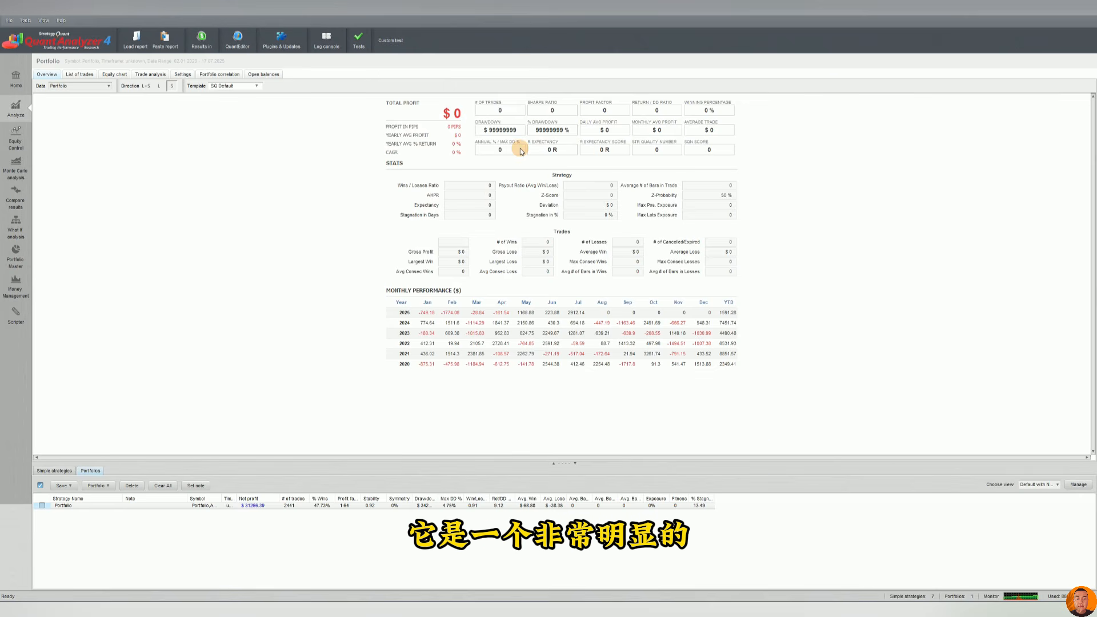
click(171, 87)
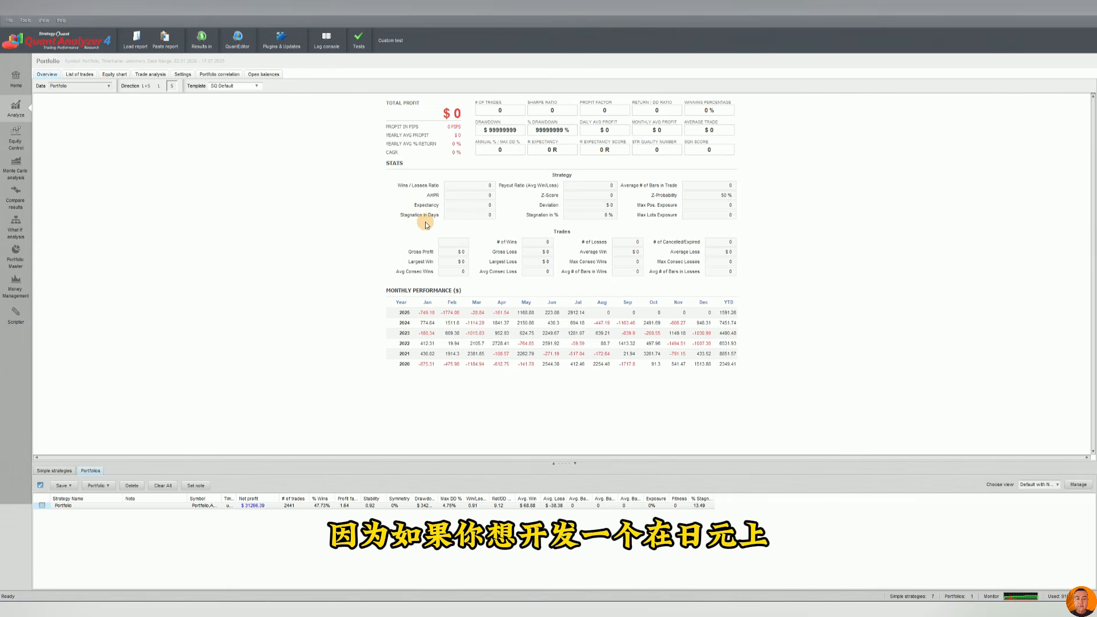
click(55, 471)
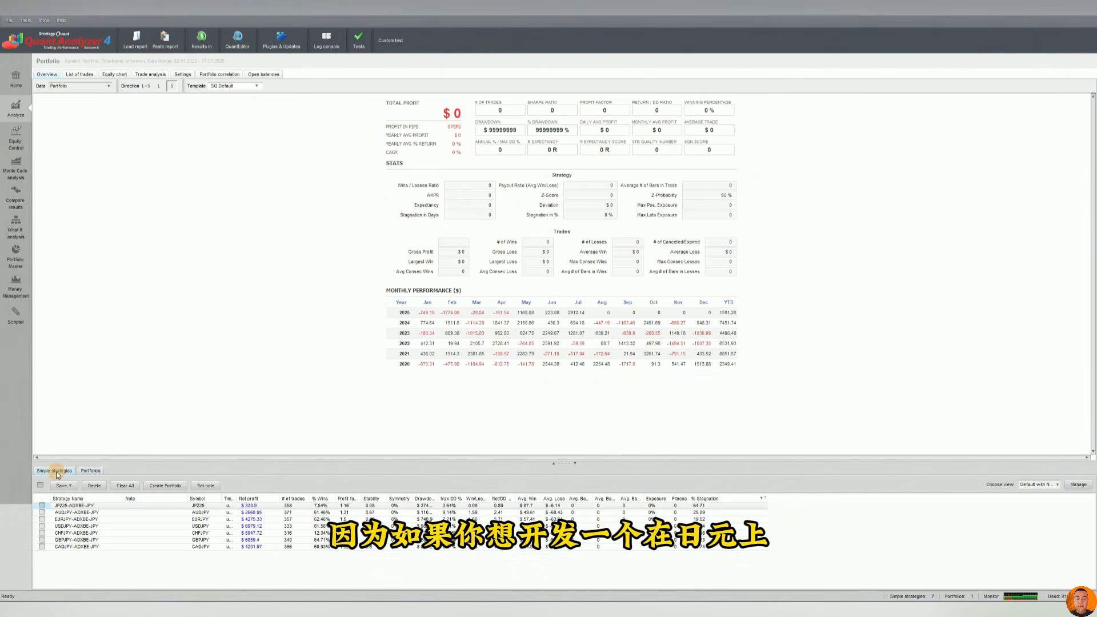
click(259, 519)
click(261, 532)
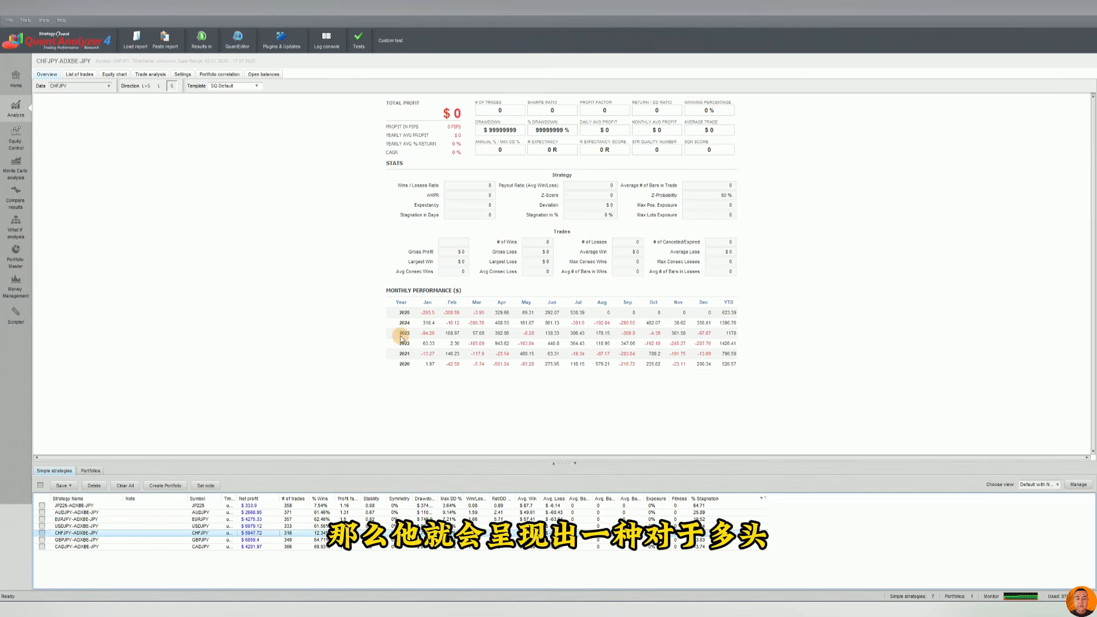
click(91, 470)
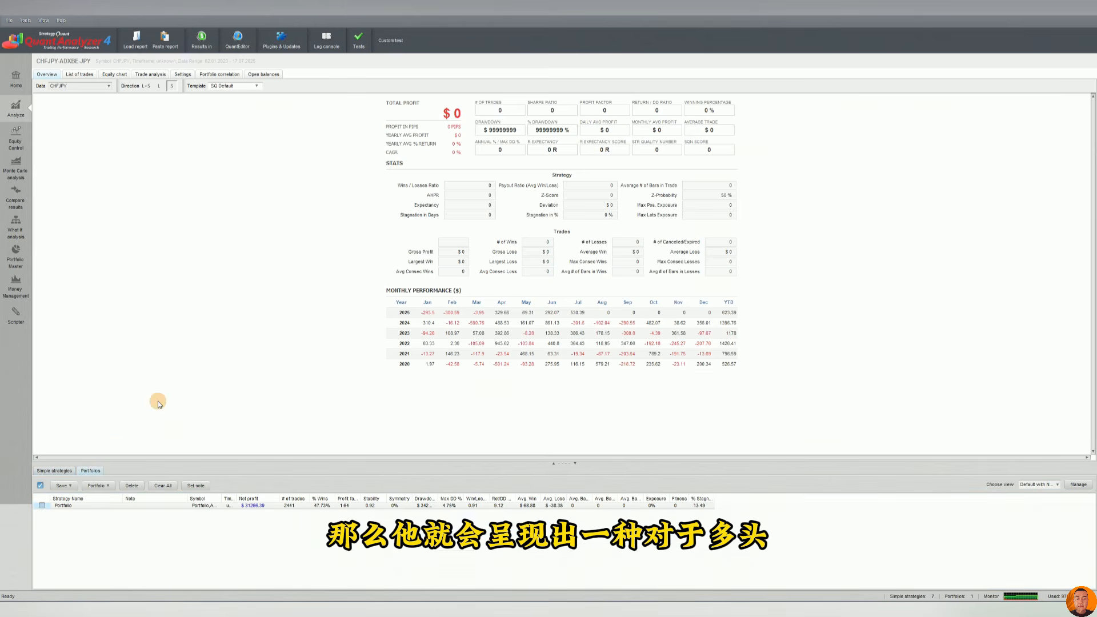
click(284, 506)
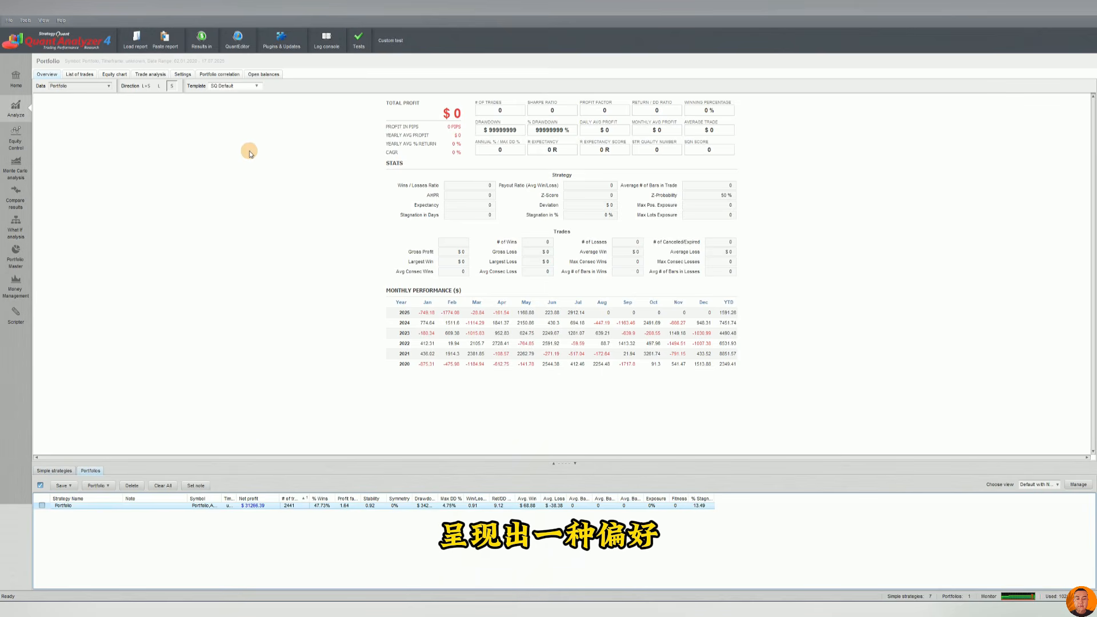
Switch the overview's direction filter to long only and then back to both directions.
click(159, 86)
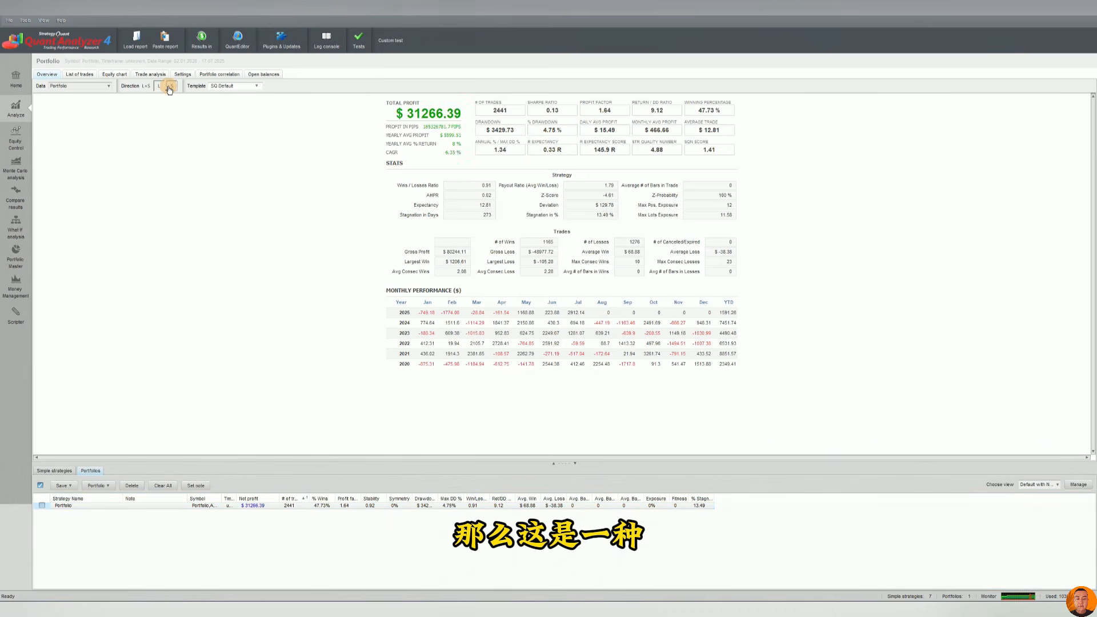
click(146, 86)
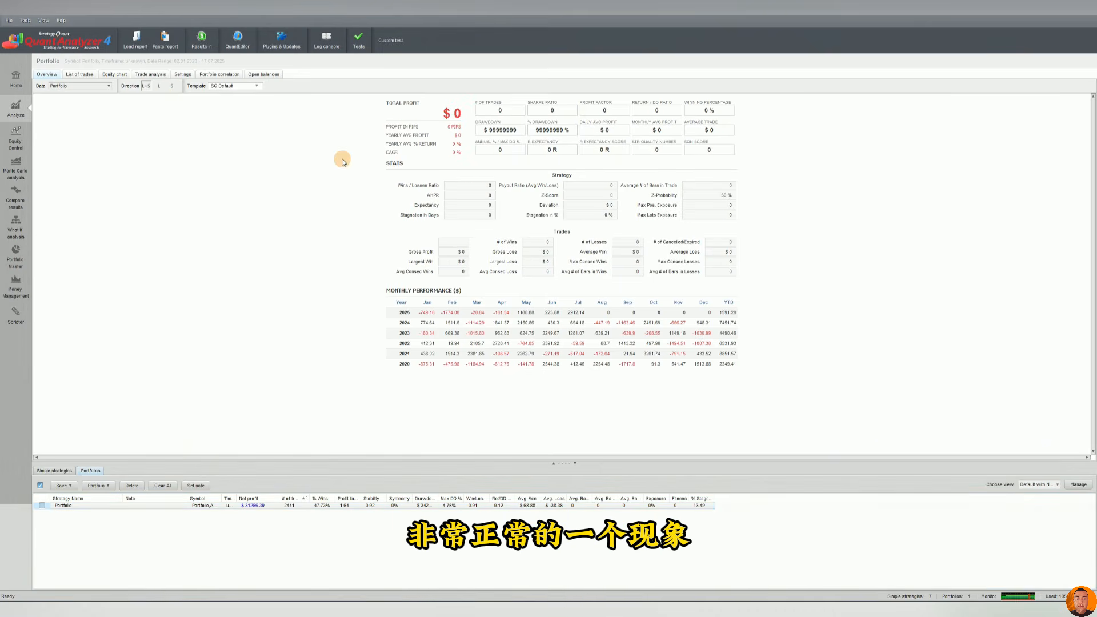
click(146, 85)
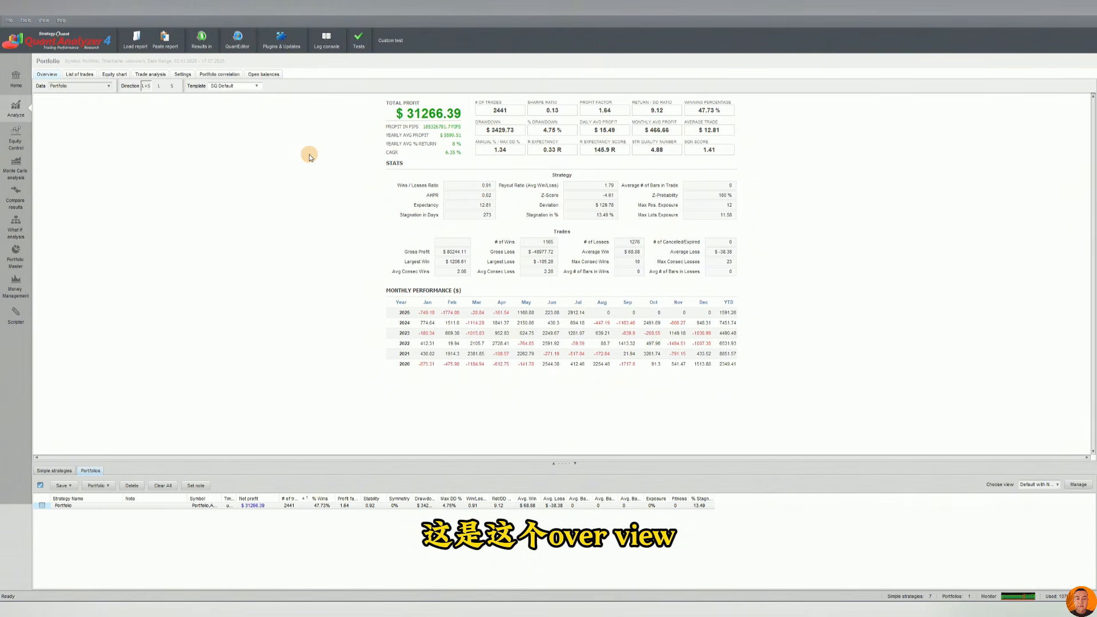
Open the portfolio's list of trades and inspect individual trade rows.
click(74, 76)
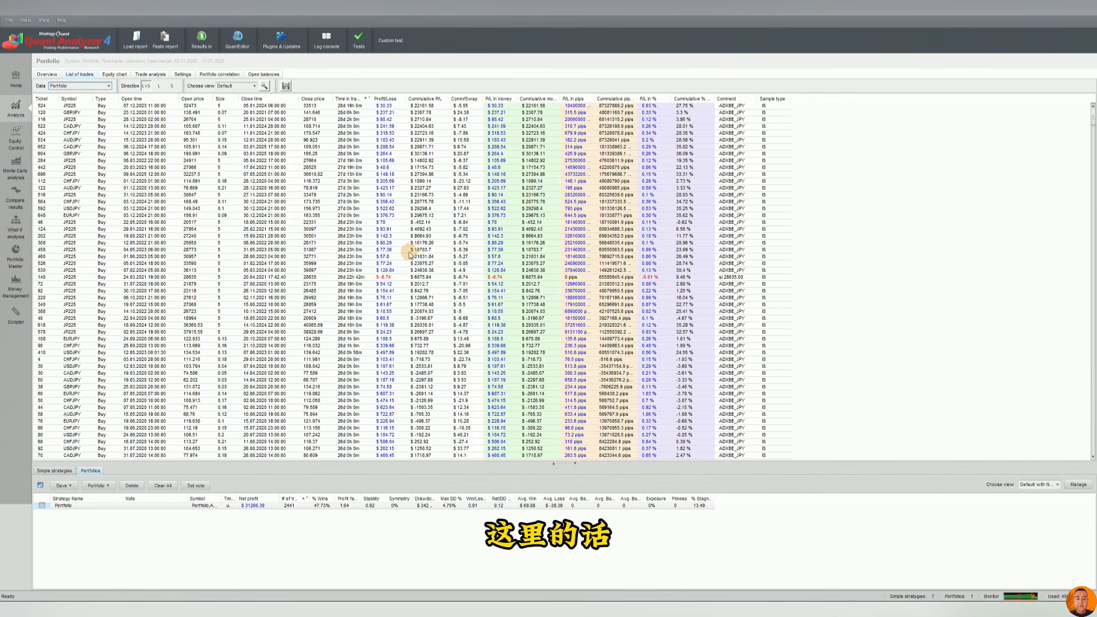
click(446, 181)
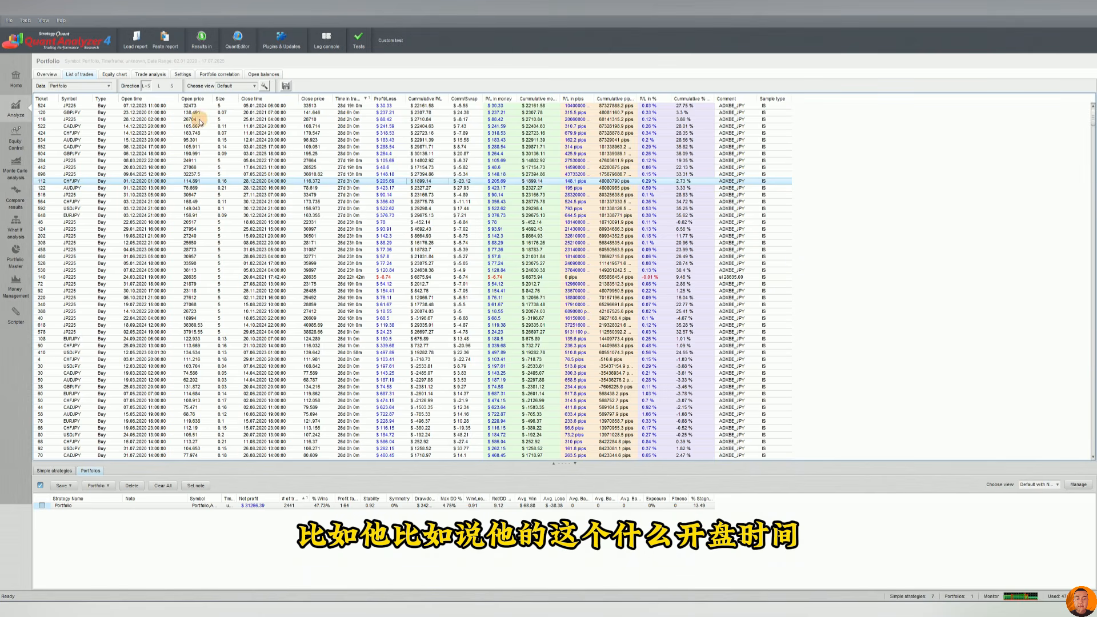
click(237, 140)
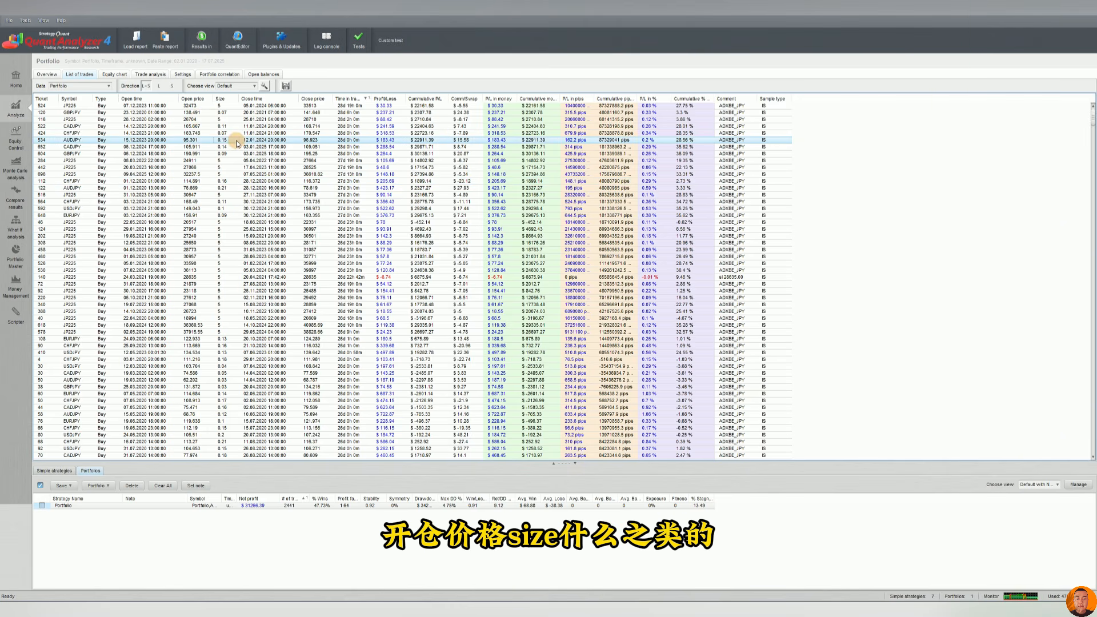
click(226, 112)
Sort the trades by Size and scroll through the list to compare position sizes.
click(225, 100)
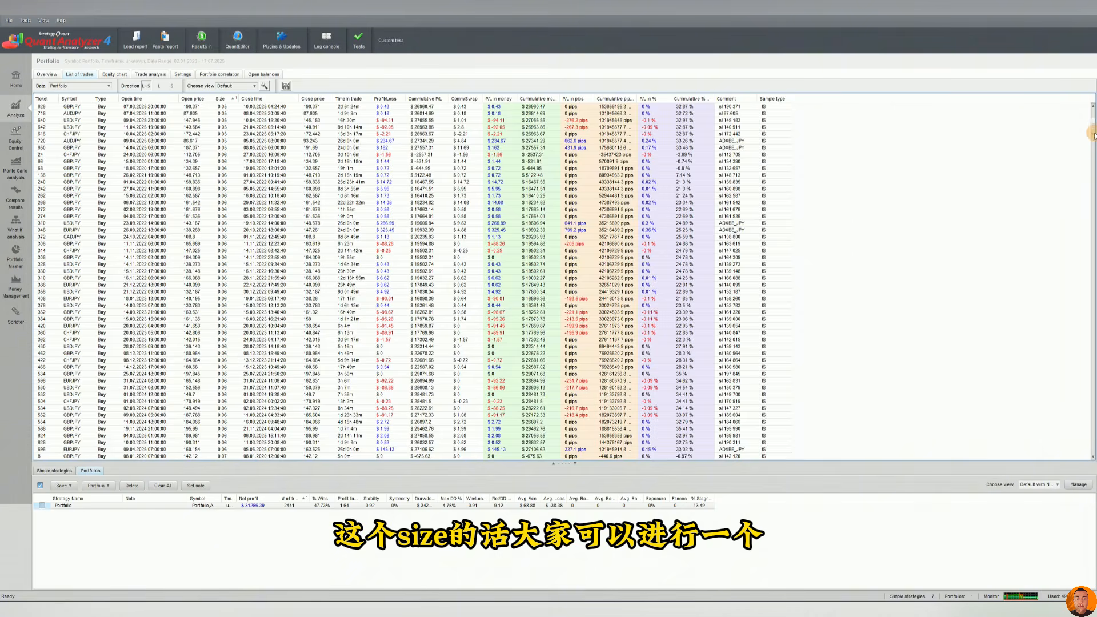
drag(1092, 130, 1092, 119)
click(224, 98)
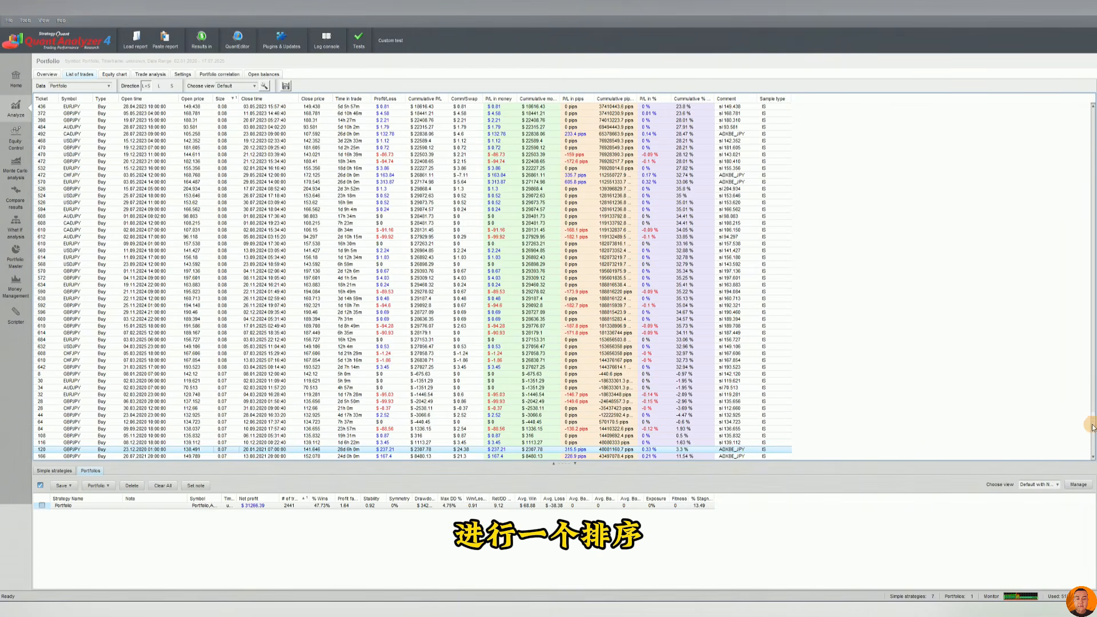
drag(1092, 423, 1083, 122)
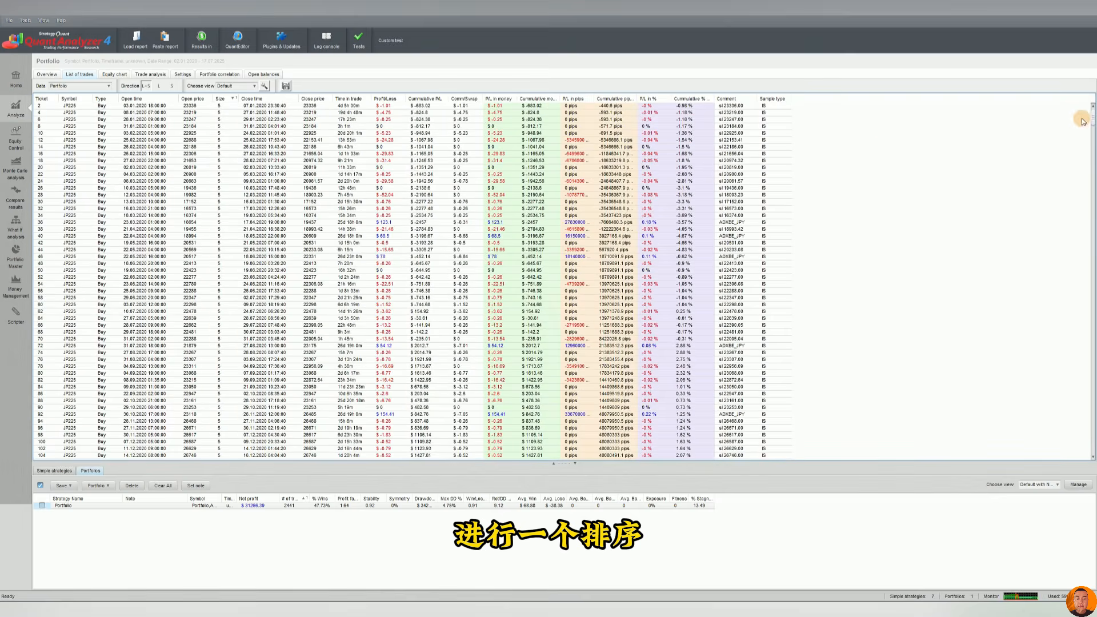
click(218, 109)
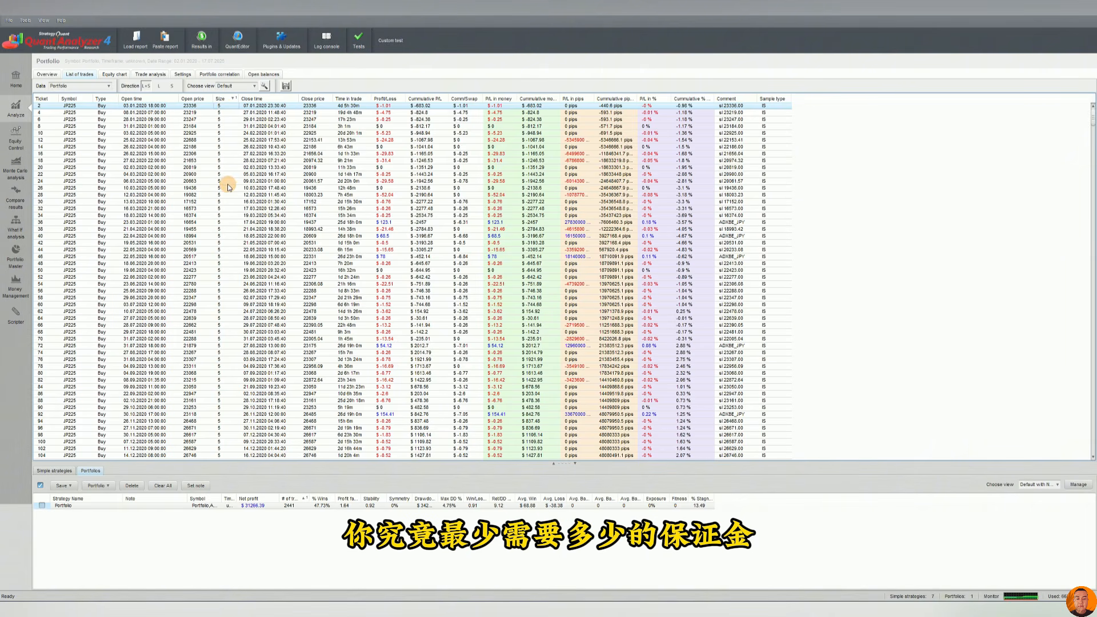
click(231, 136)
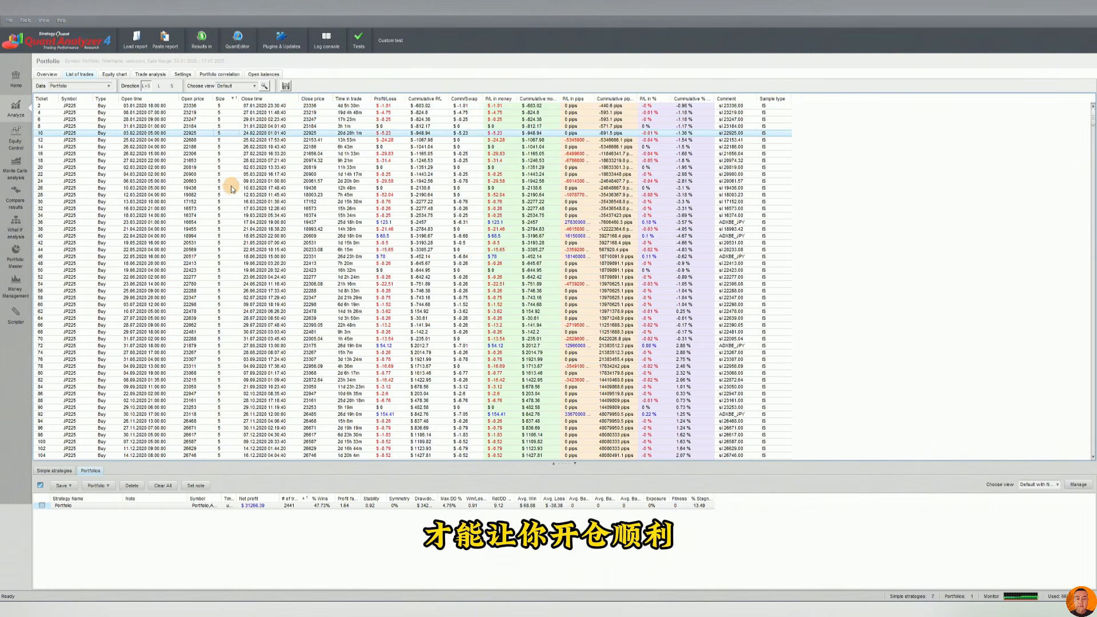
click(230, 120)
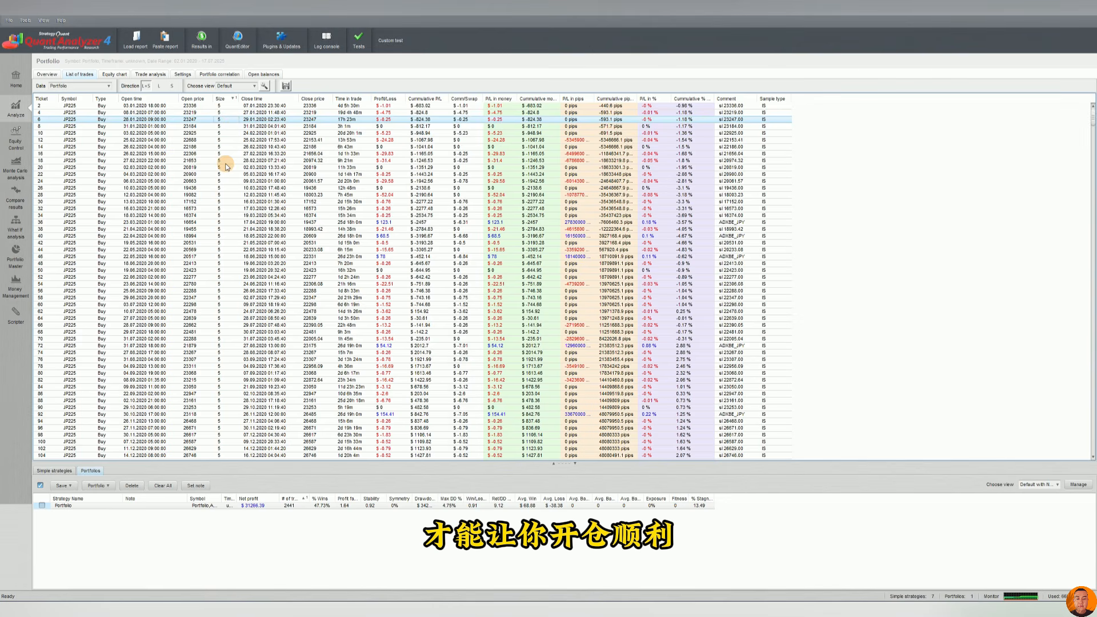
Sort the trades by Time in trade and inspect the longest-held trades.
click(348, 98)
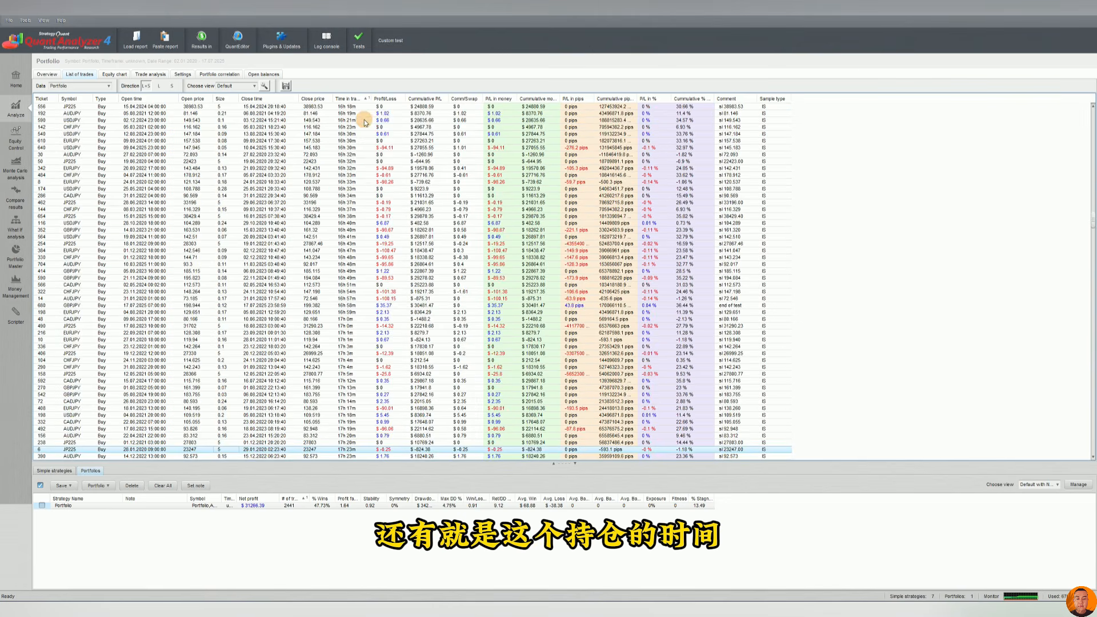
click(369, 155)
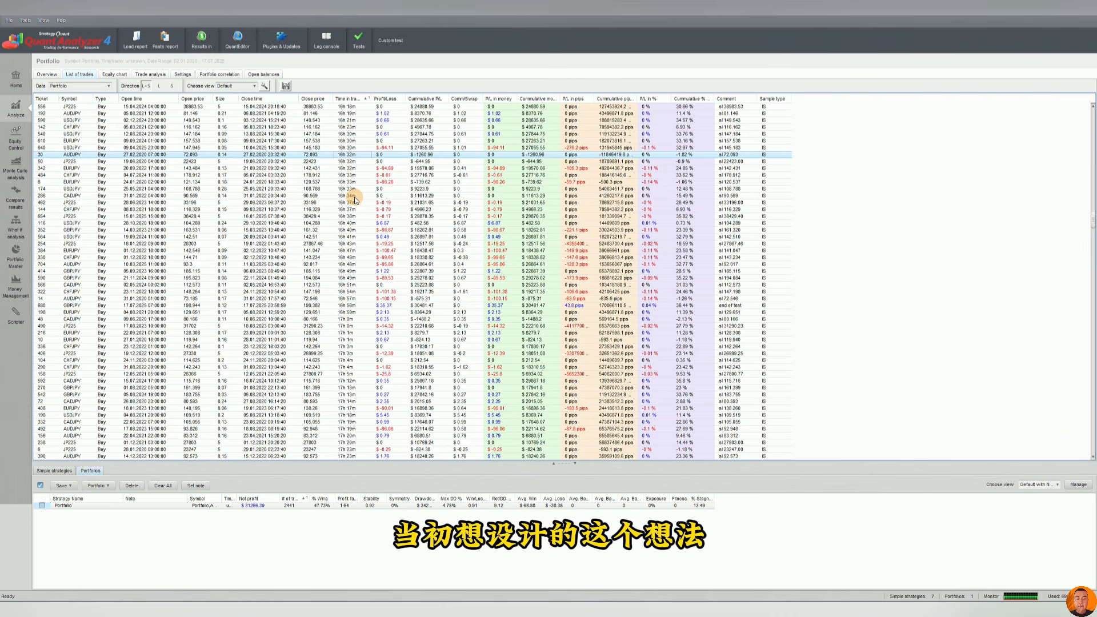
click(353, 216)
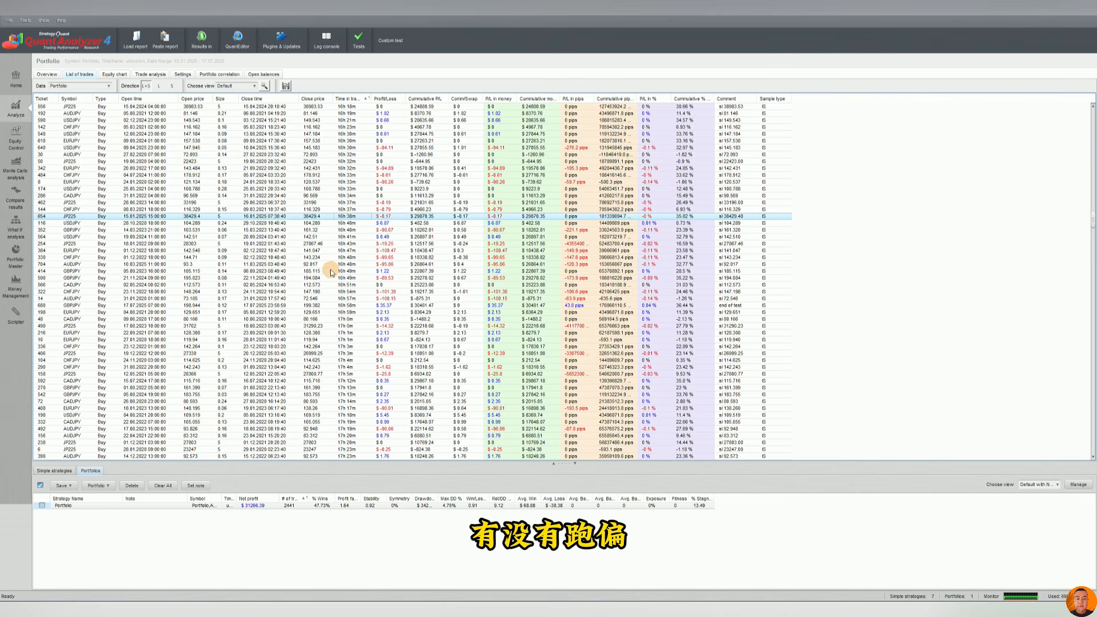
Open the portfolio's equity chart and show the linear trend line.
click(110, 75)
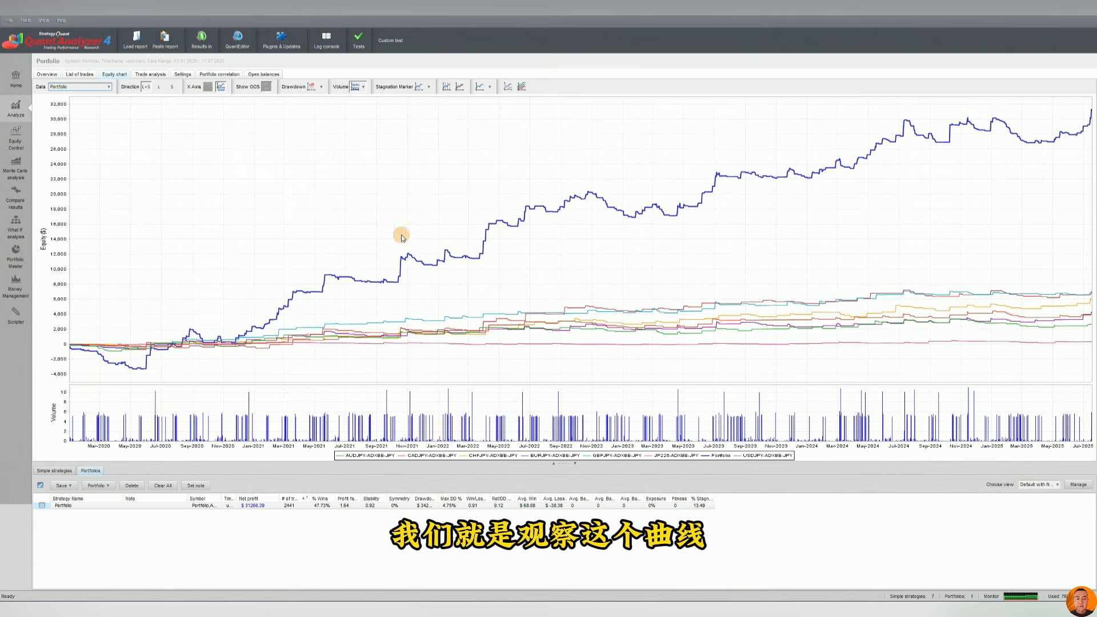
click(459, 86)
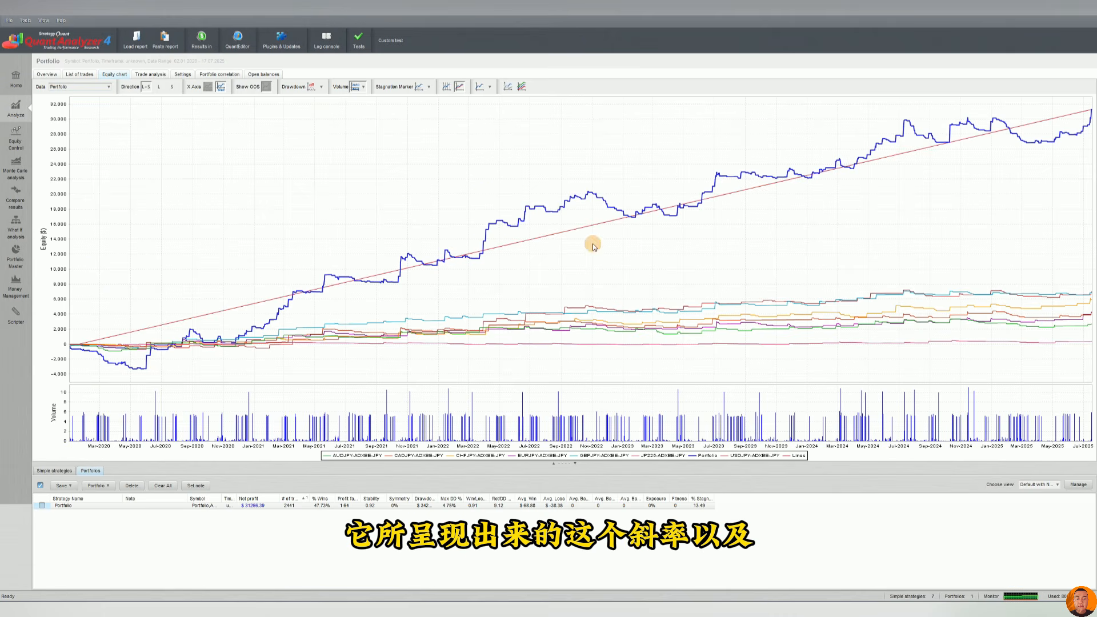
Turn on the stagnation marker to highlight the maximum stagnation period on the equity chart.
click(364, 88)
click(423, 89)
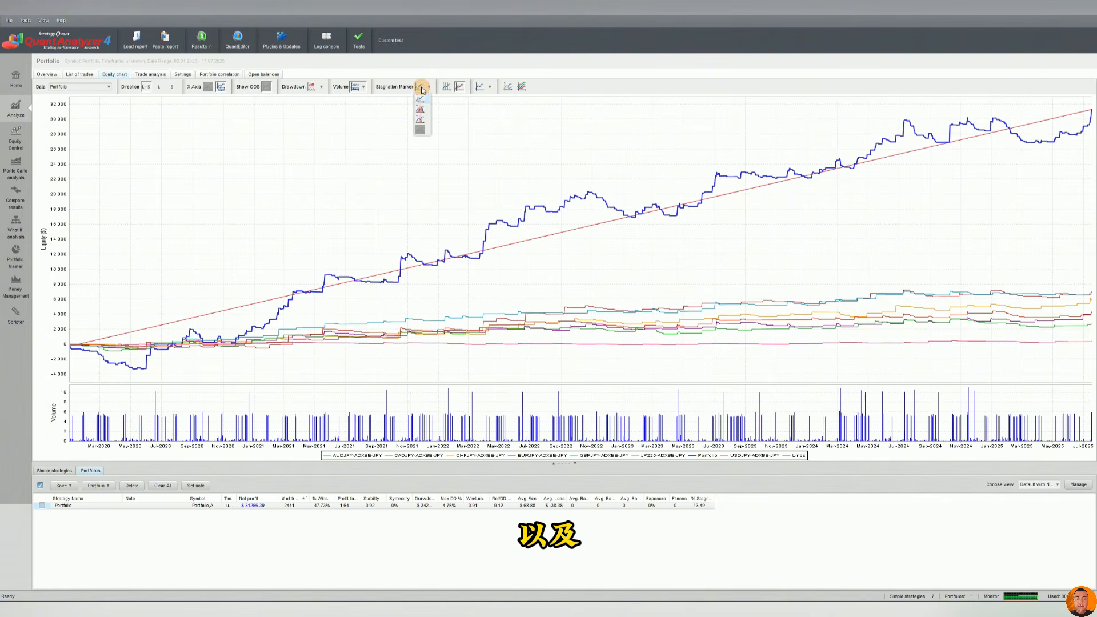
click(420, 110)
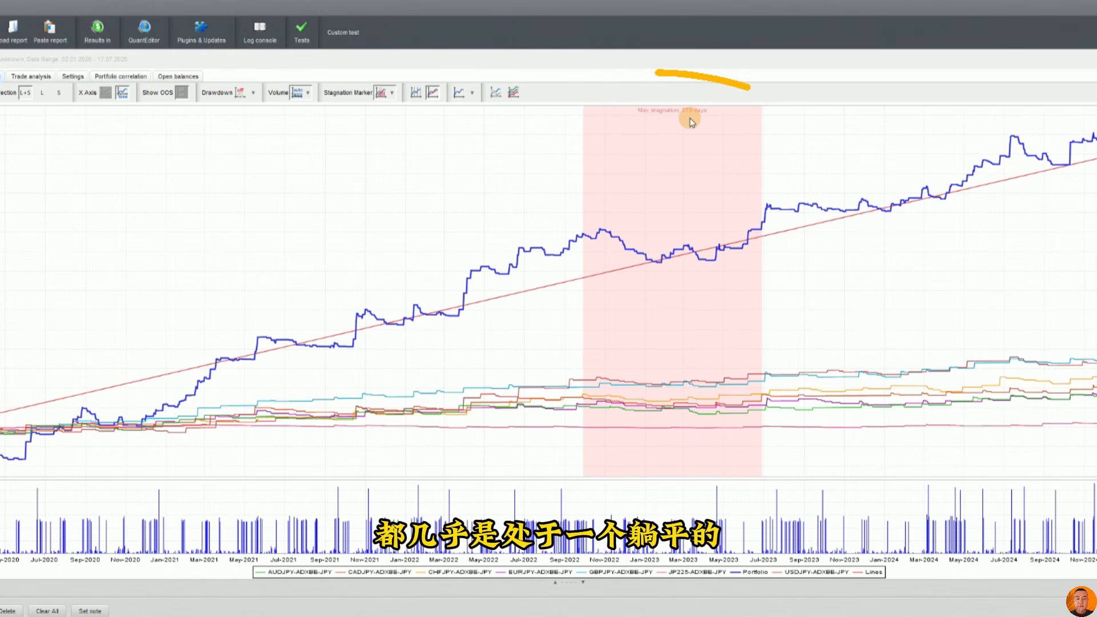
Inspect the stagnation period on the equity chart and display the drawdown chart beneath it.
drag(582, 212, 765, 291)
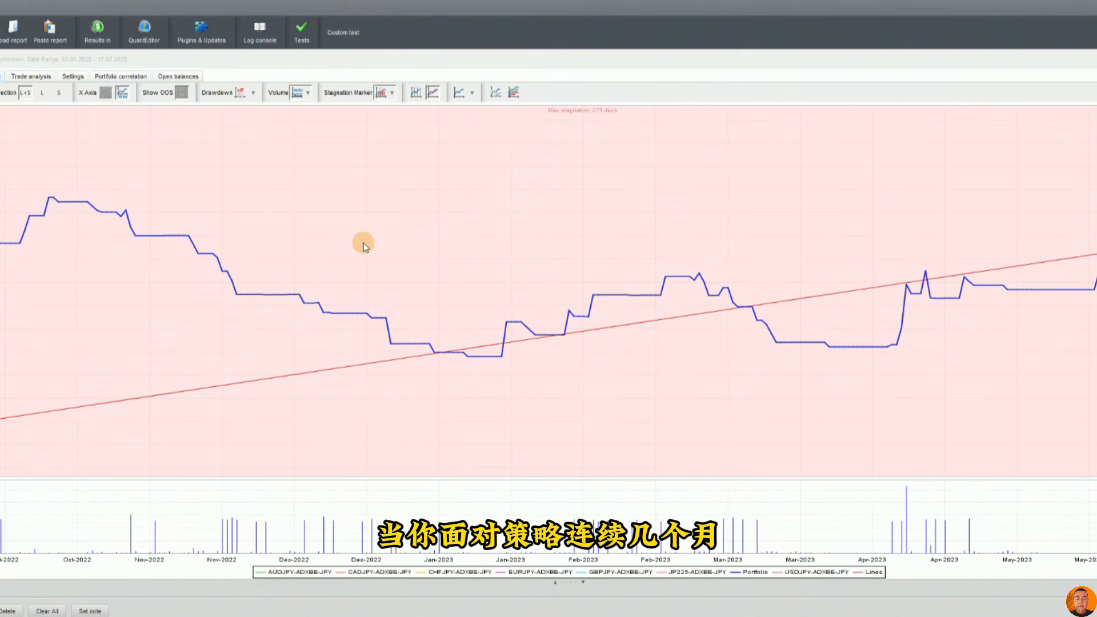
drag(621, 226, 324, 248)
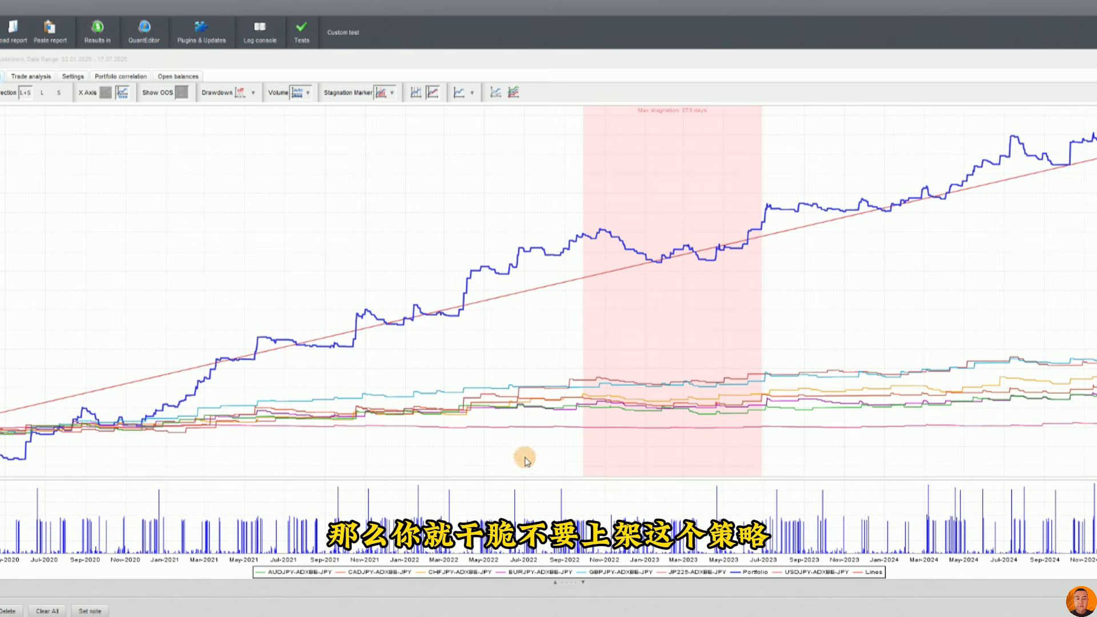
click(242, 92)
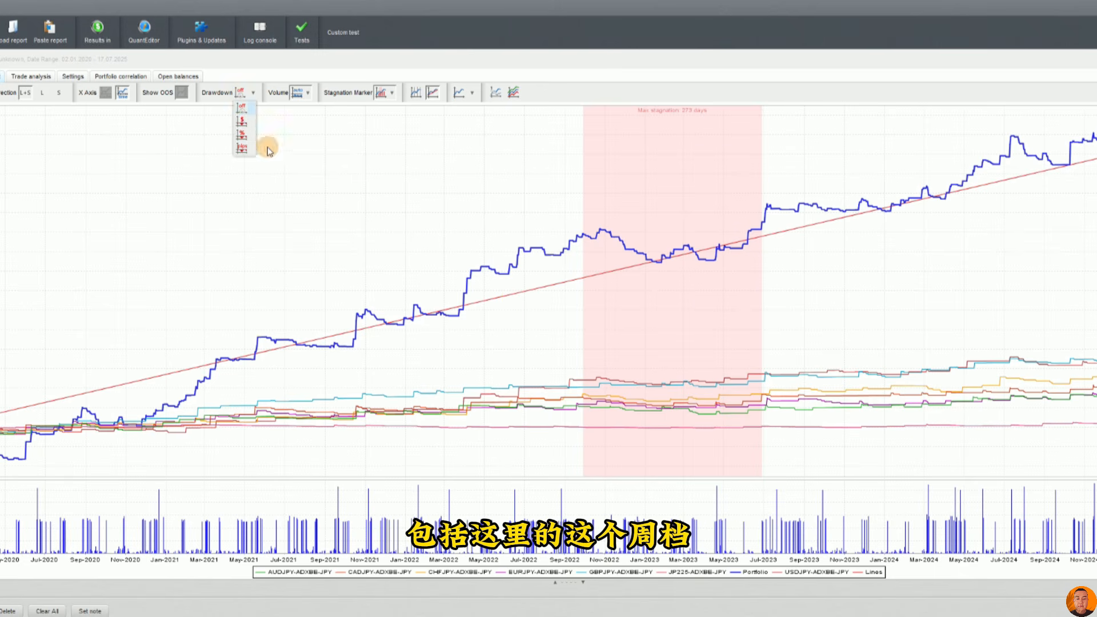
click(245, 123)
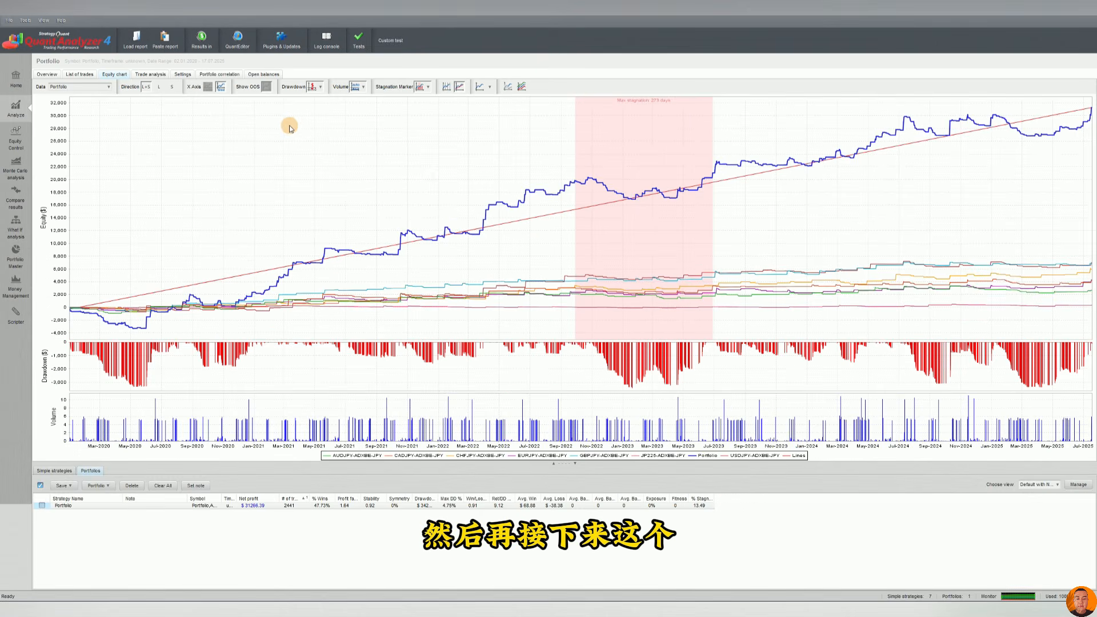
Open the trade analysis and switch its first chart to P/L by trade duration.
click(146, 75)
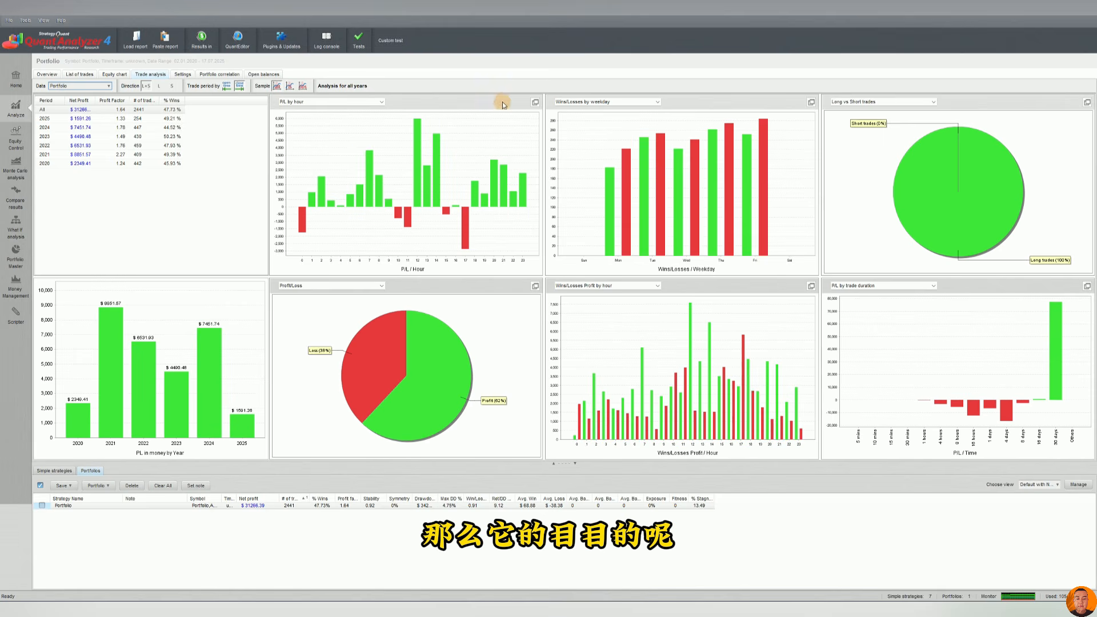
click(339, 101)
click(333, 142)
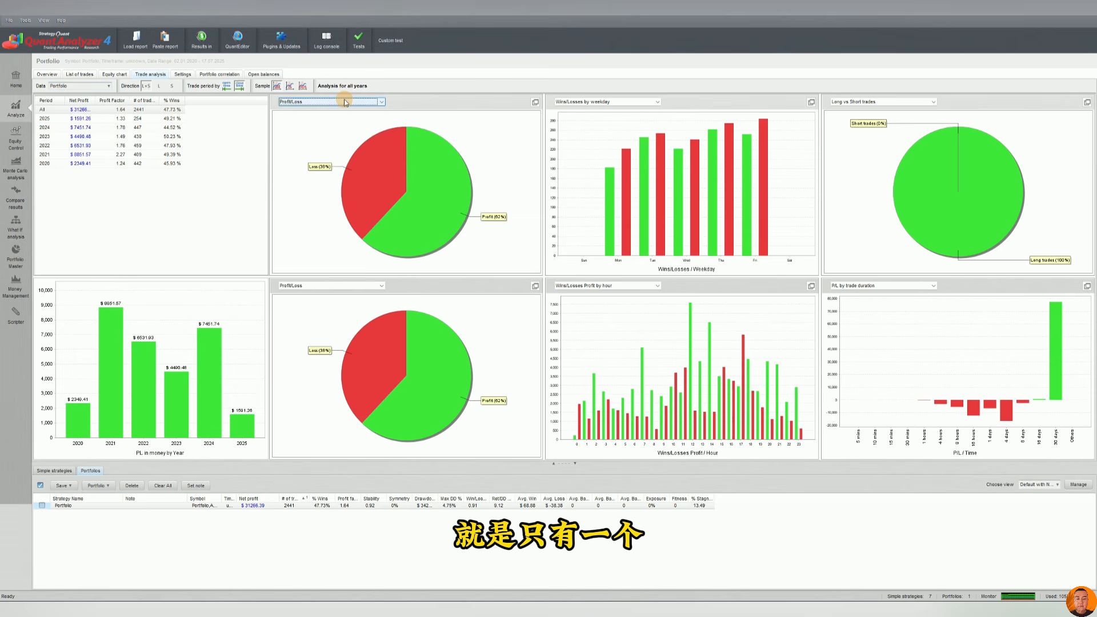
click(345, 102)
click(335, 128)
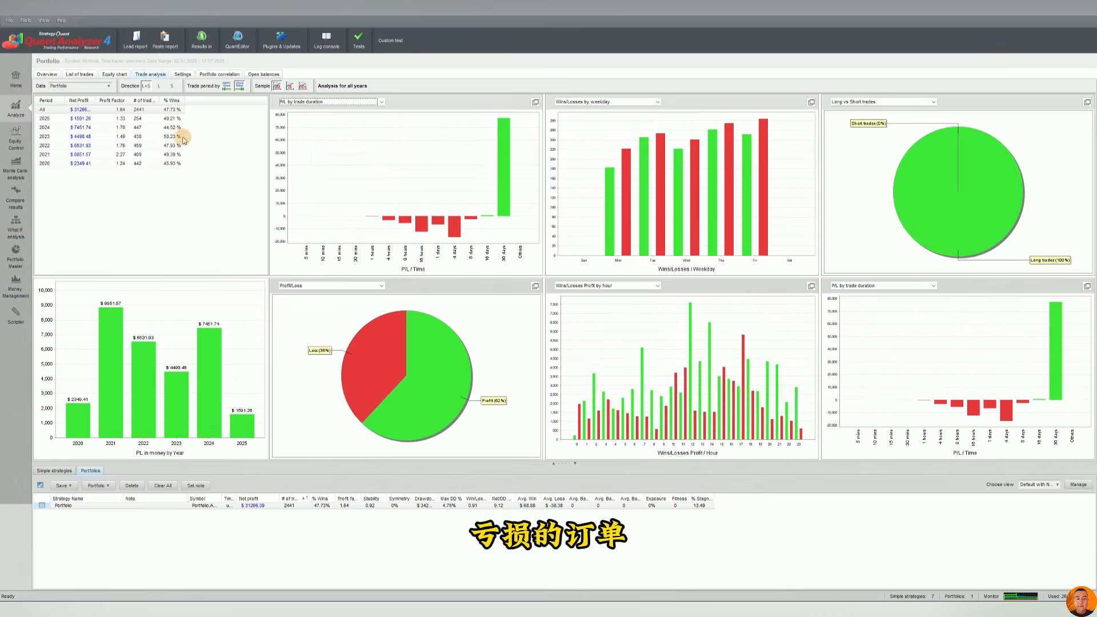
Review the portfolio's settings and overview, comparing the single strategies list with the portfolio entry.
click(183, 74)
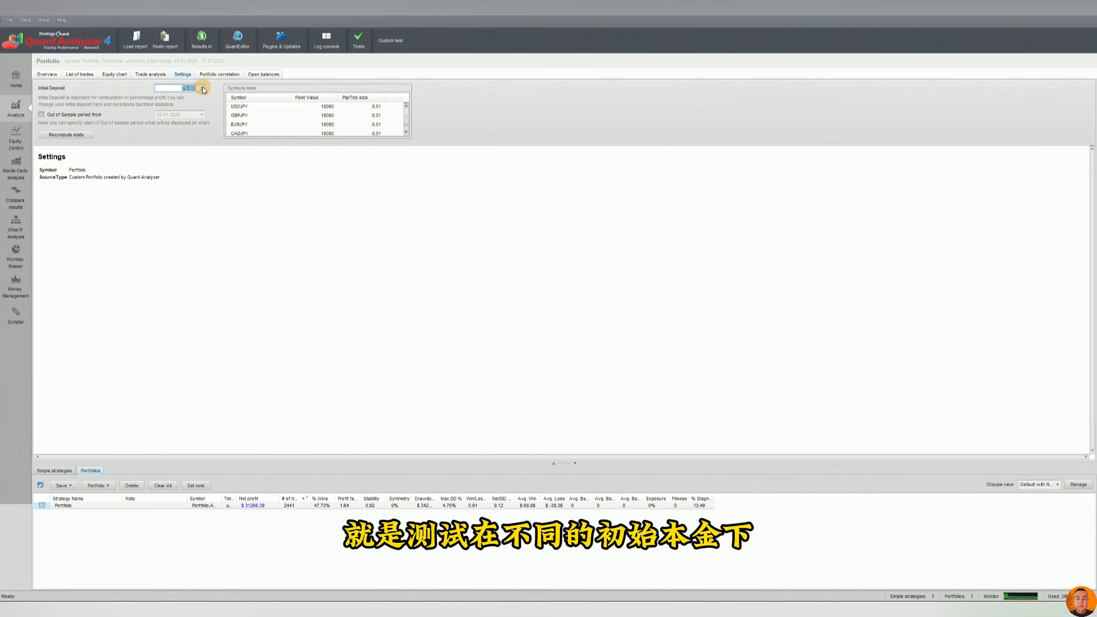
click(47, 74)
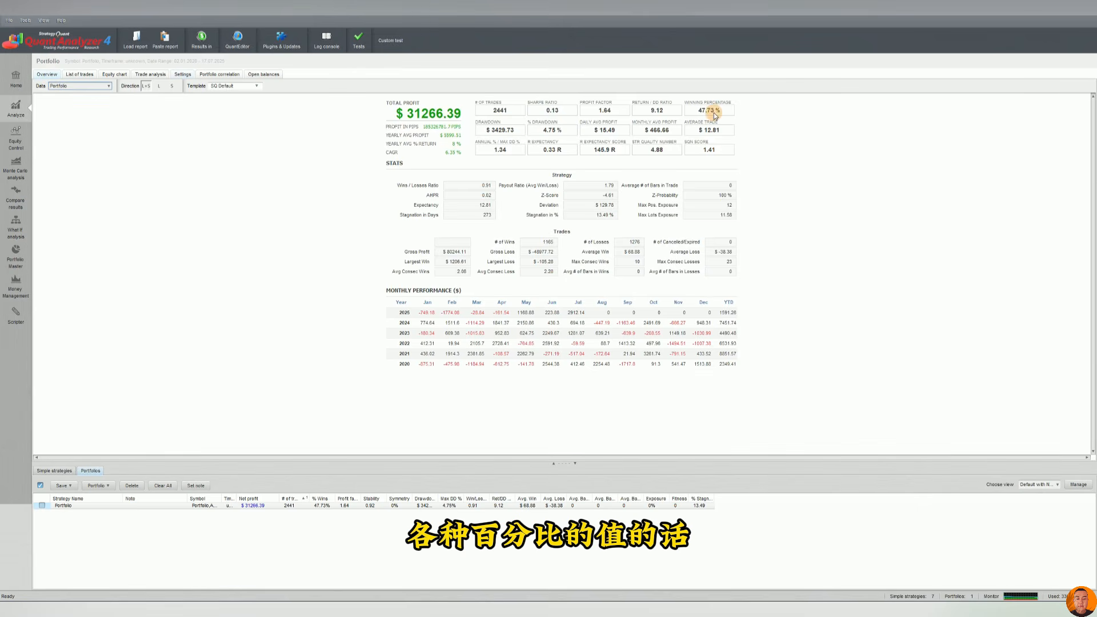
click(208, 75)
click(181, 75)
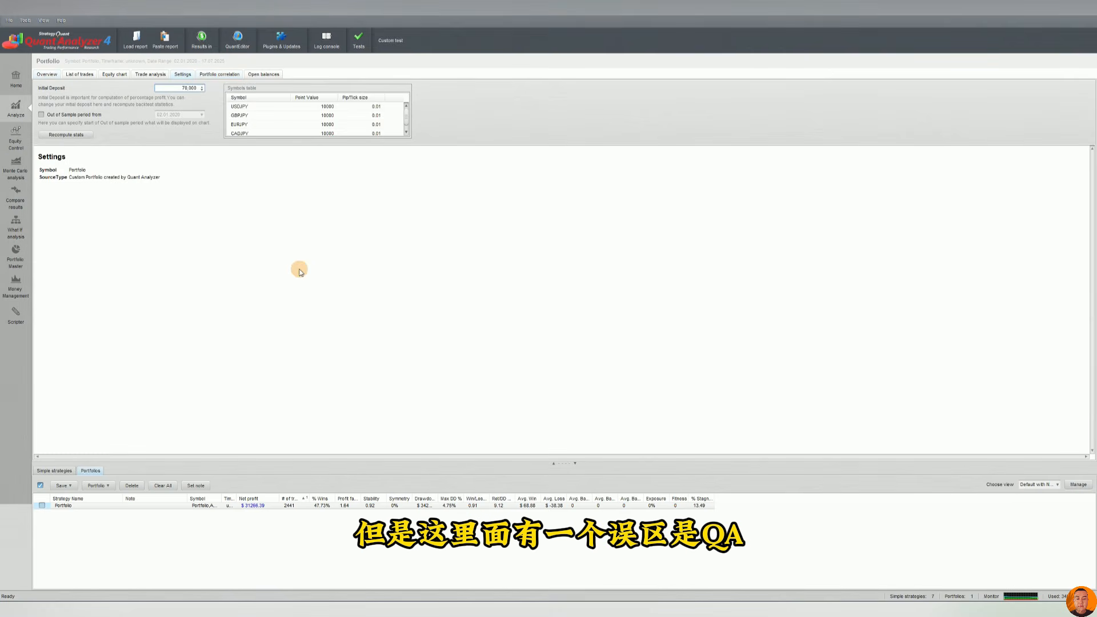
click(269, 504)
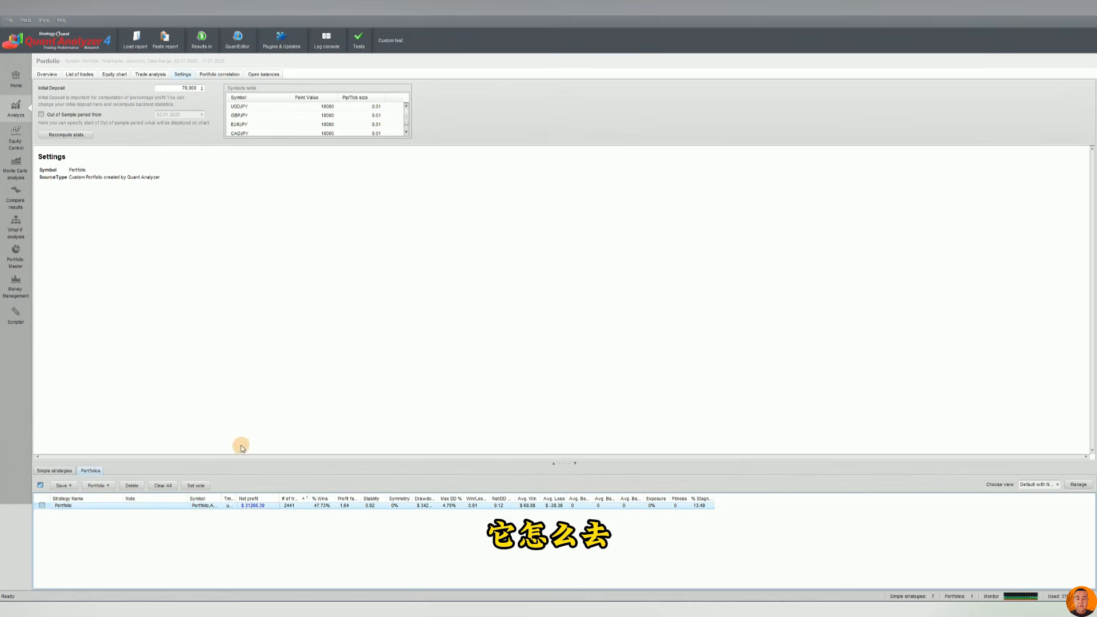
click(65, 471)
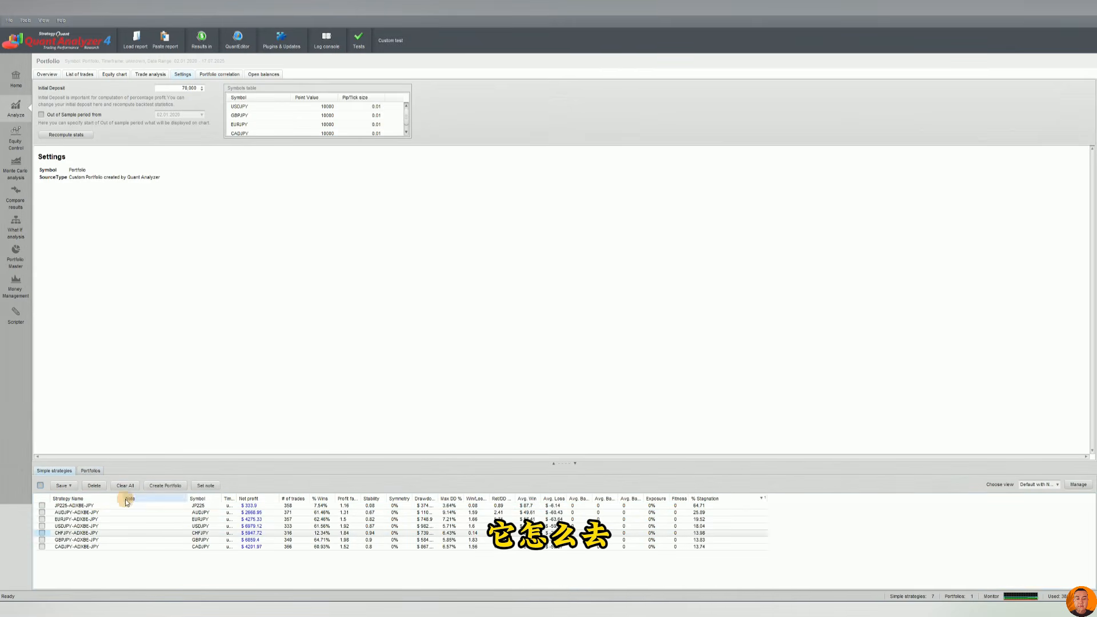
click(90, 471)
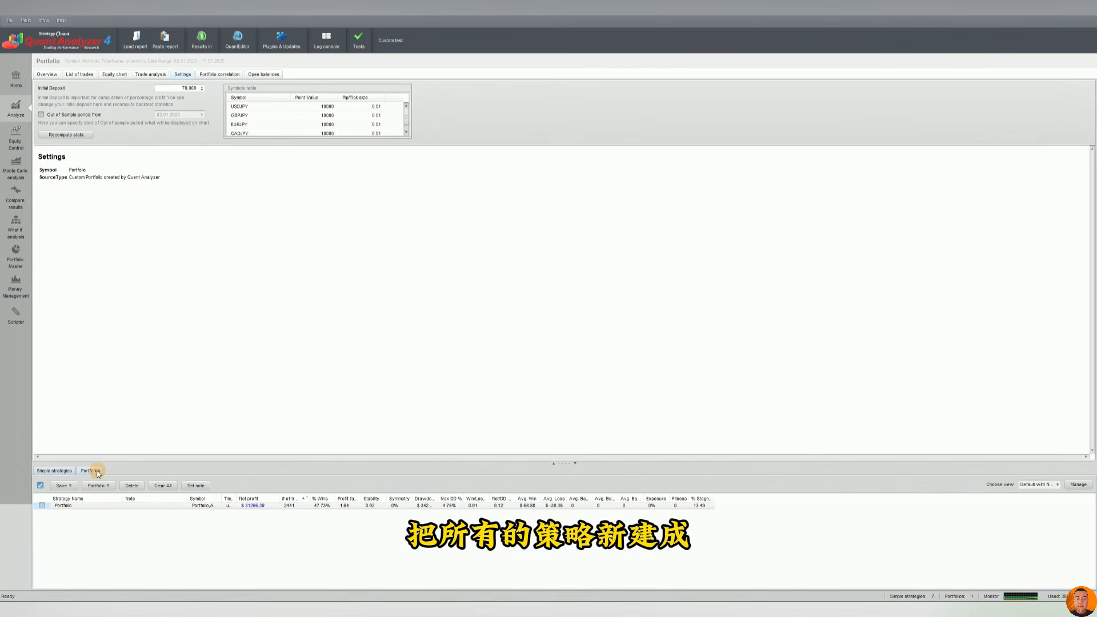
click(248, 505)
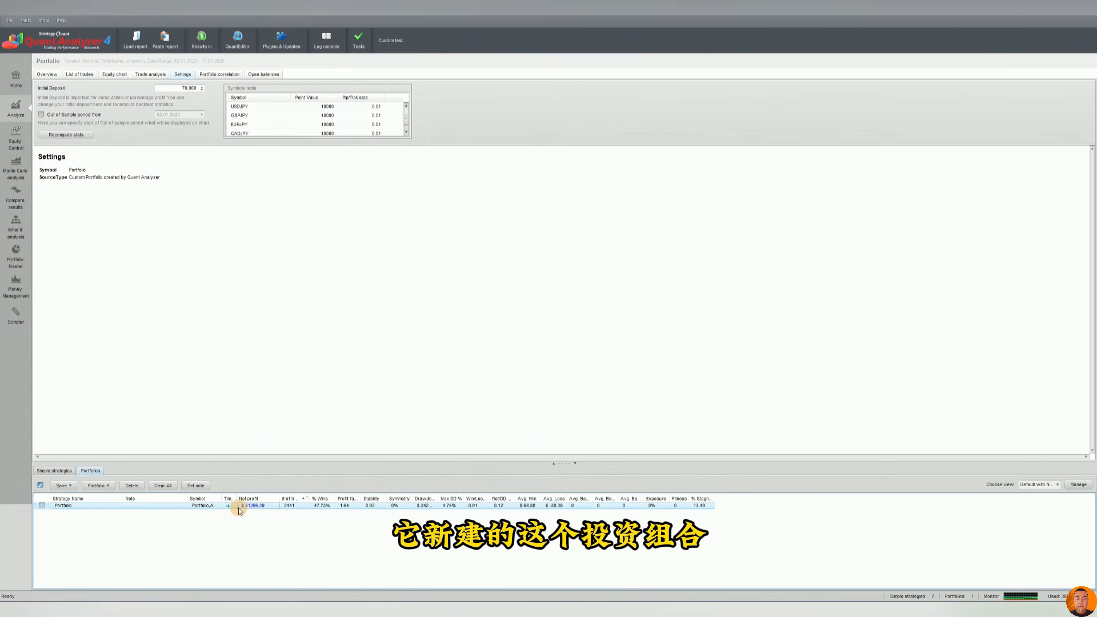
Set the portfolio's initial deposit to 10,000 and recompute the stats.
click(193, 89)
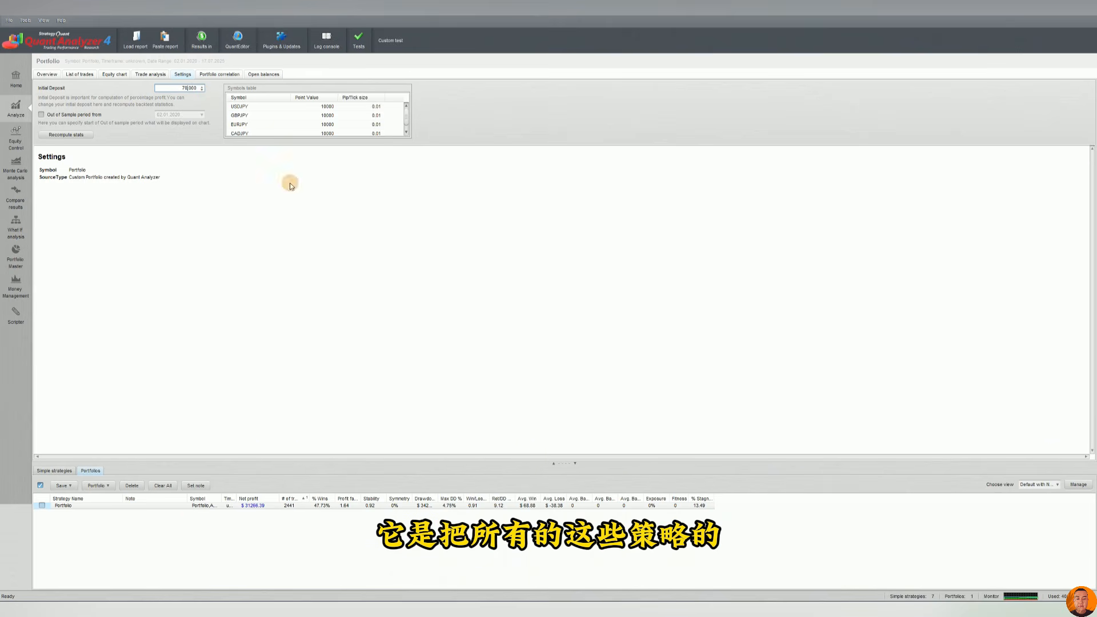
click(63, 472)
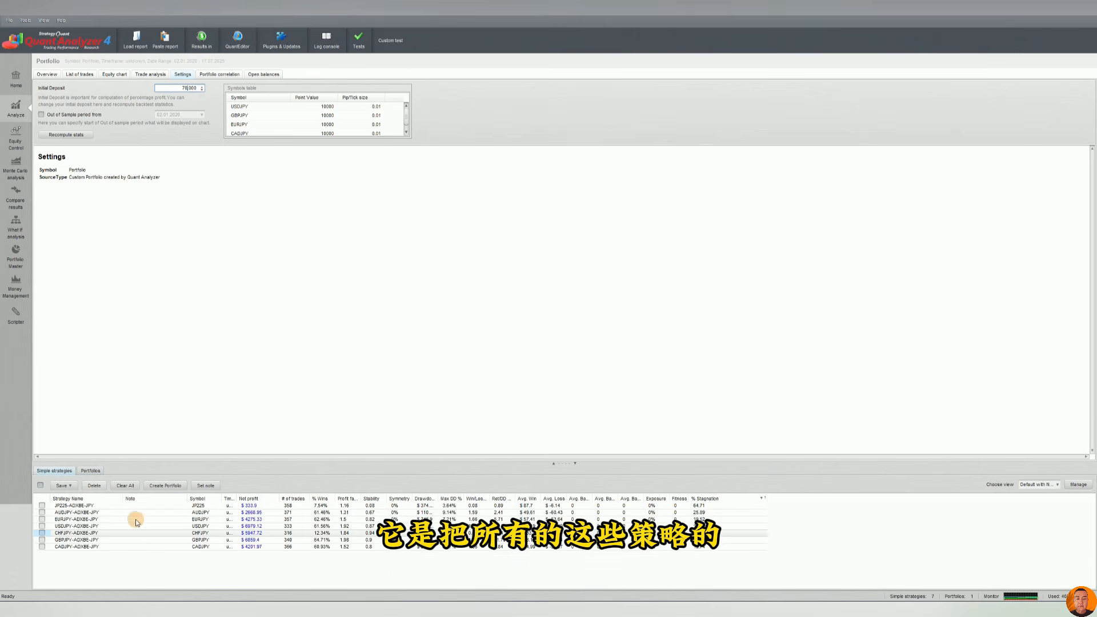
click(98, 471)
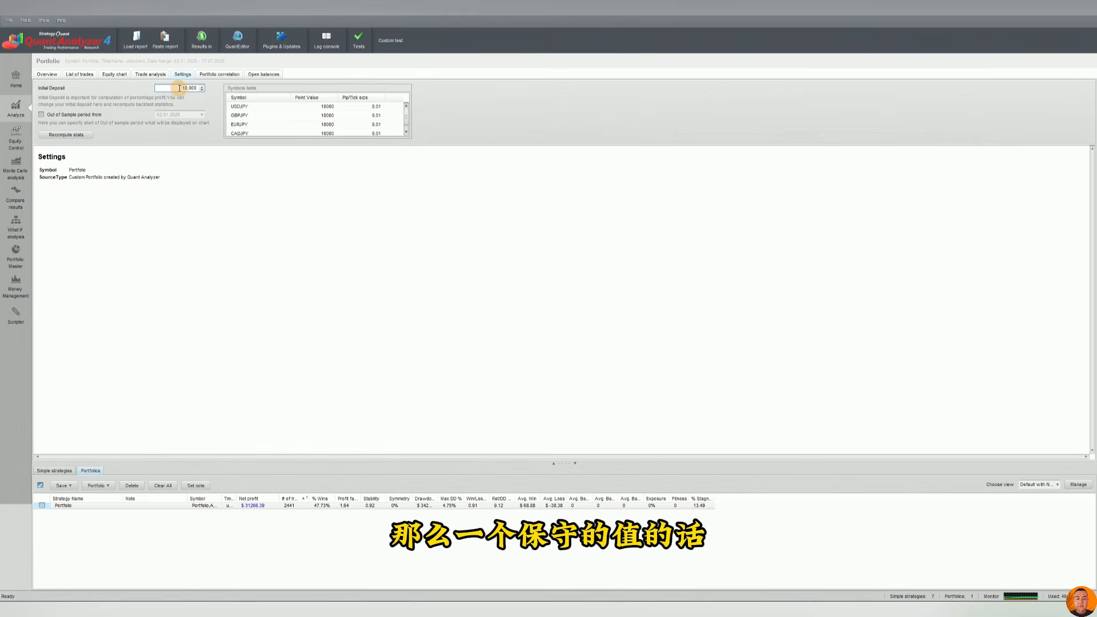
drag(179, 88, 200, 88)
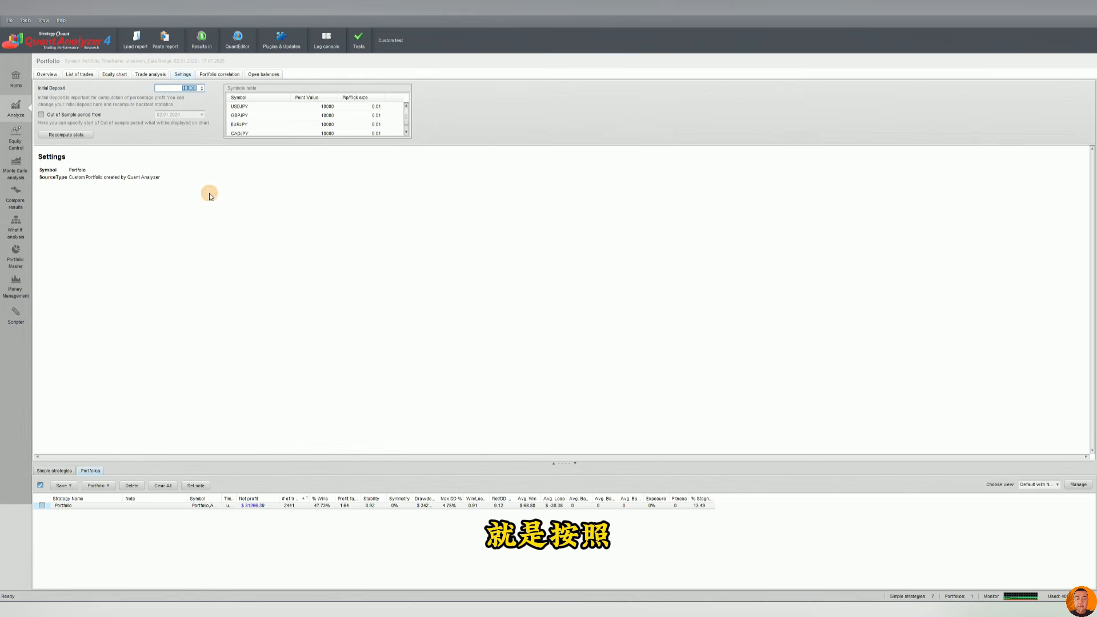
click(62, 472)
click(90, 471)
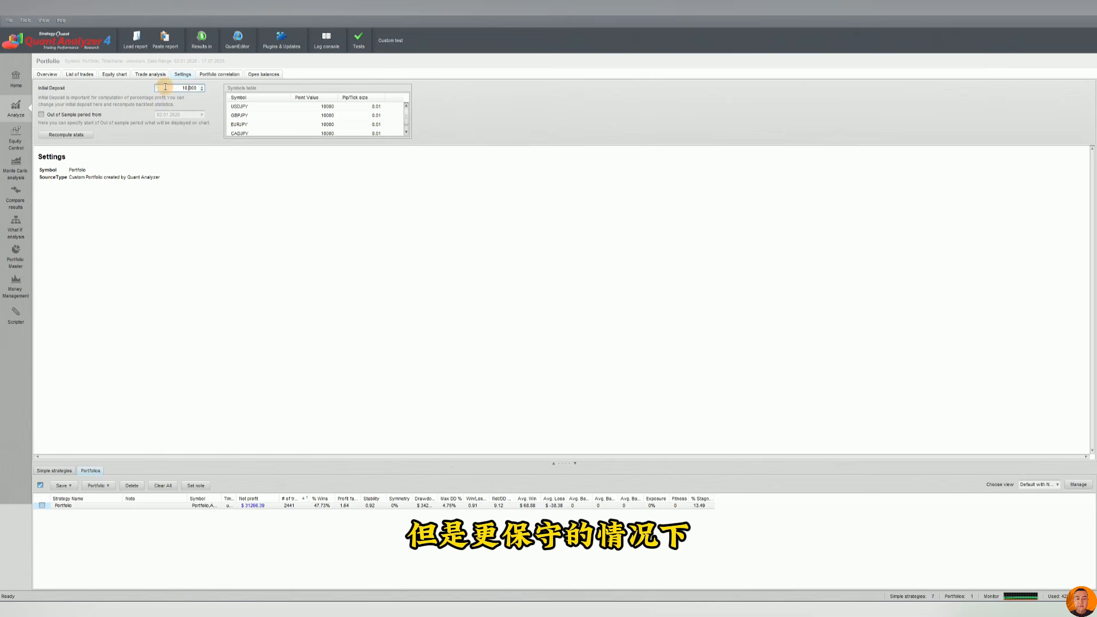
click(112, 75)
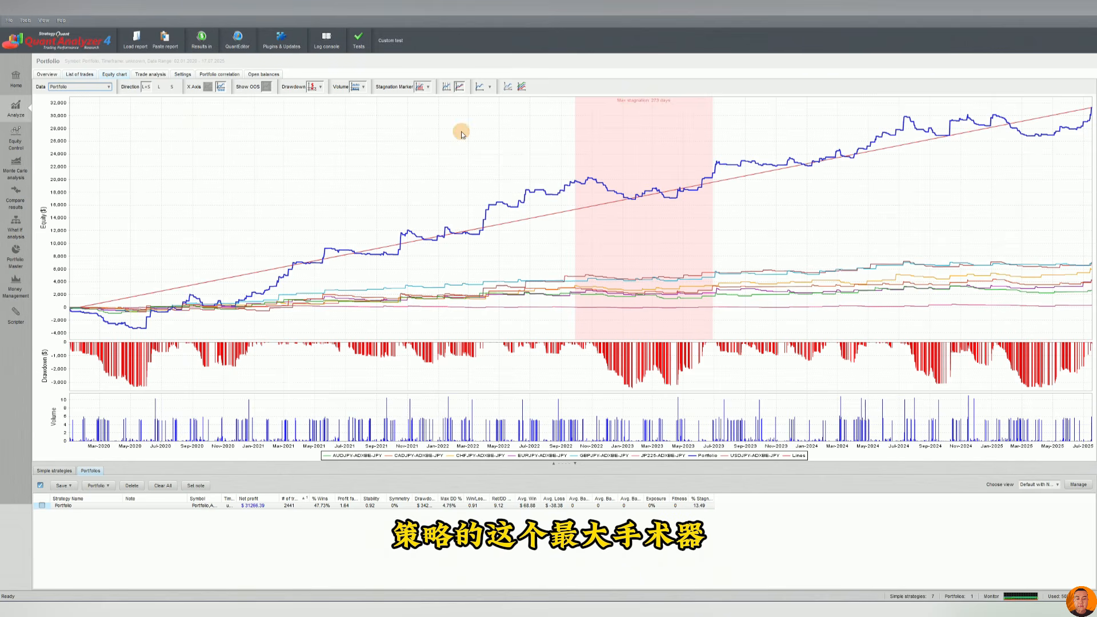
click(80, 74)
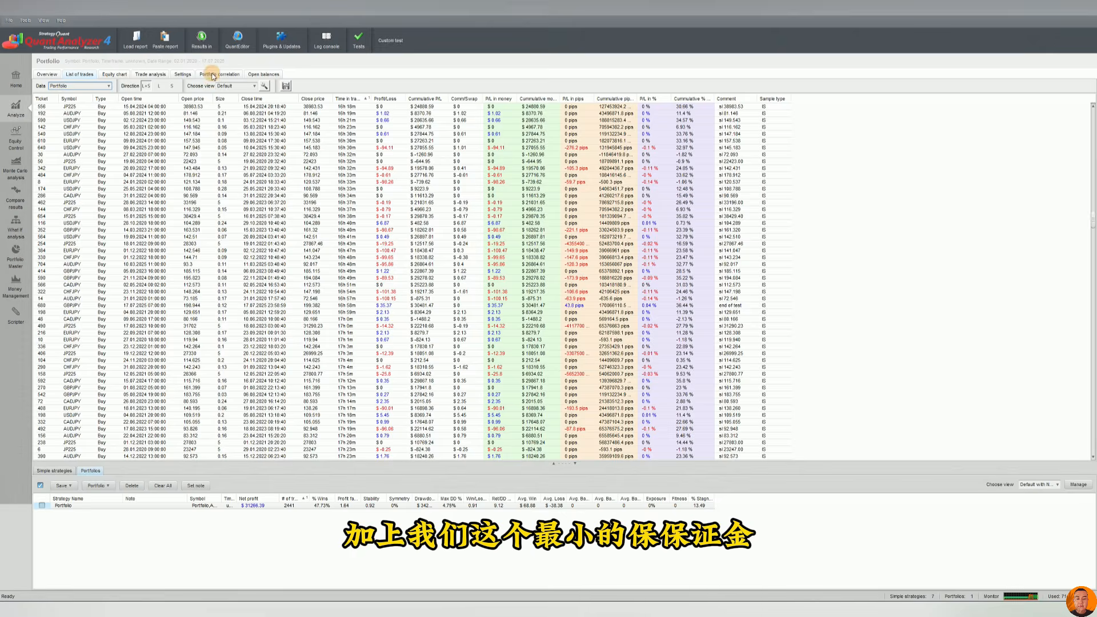
click(182, 75)
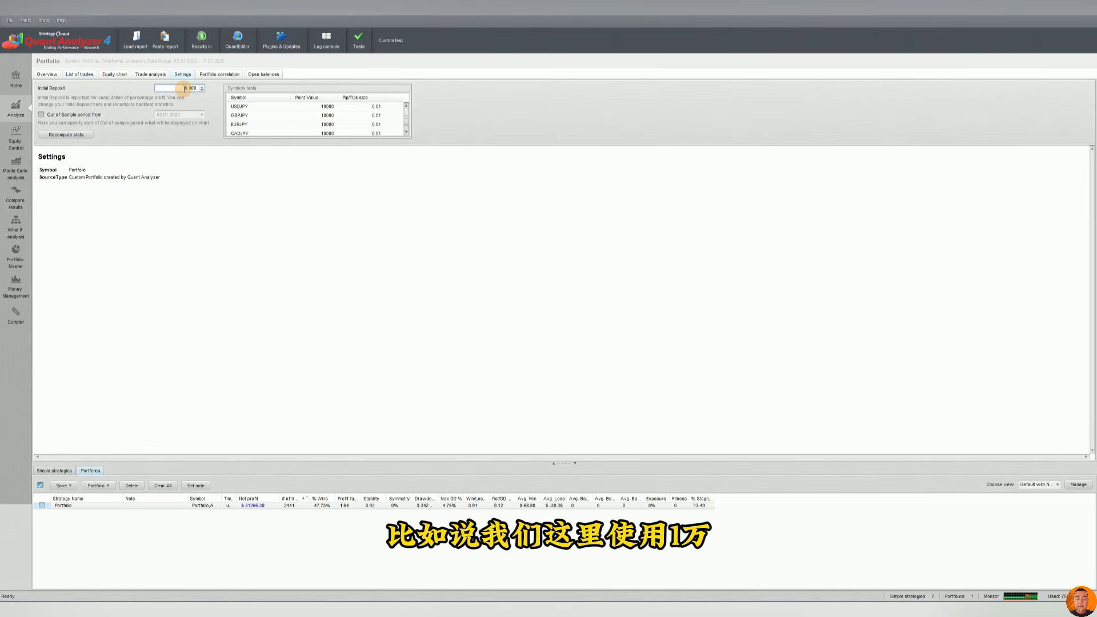
click(72, 137)
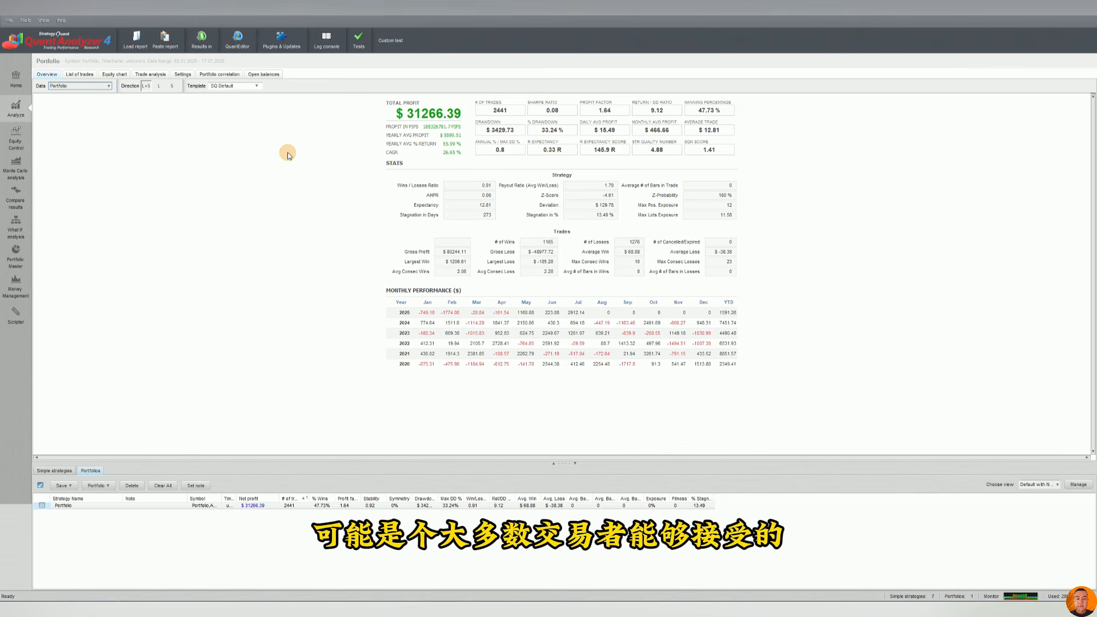
Compute the portfolio correlation matrix of profit/loss by day.
click(183, 75)
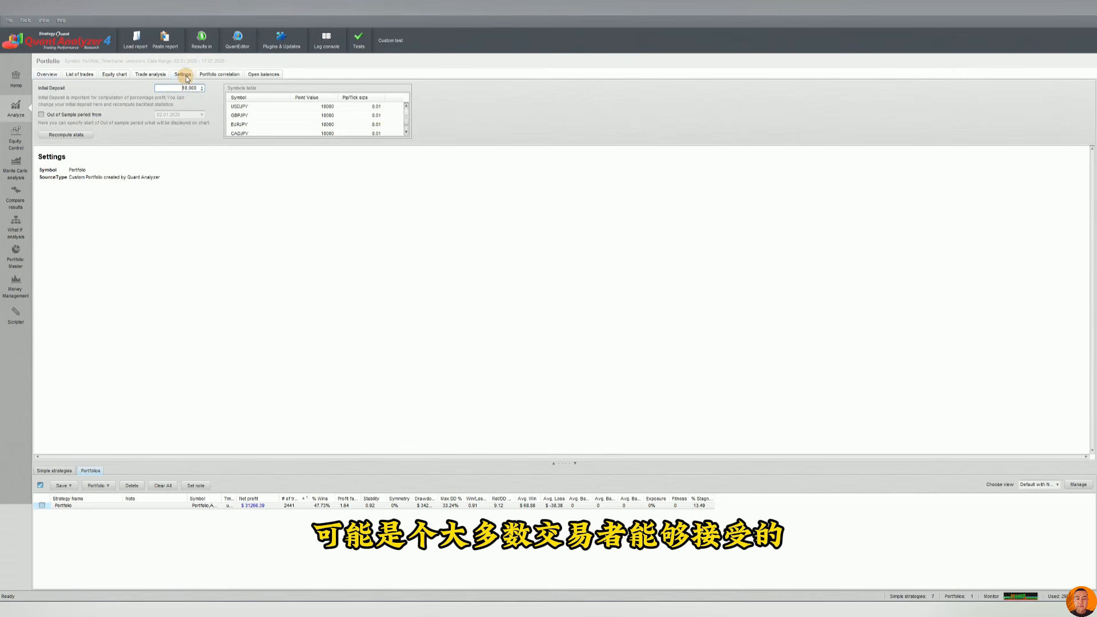
double_click(194, 89)
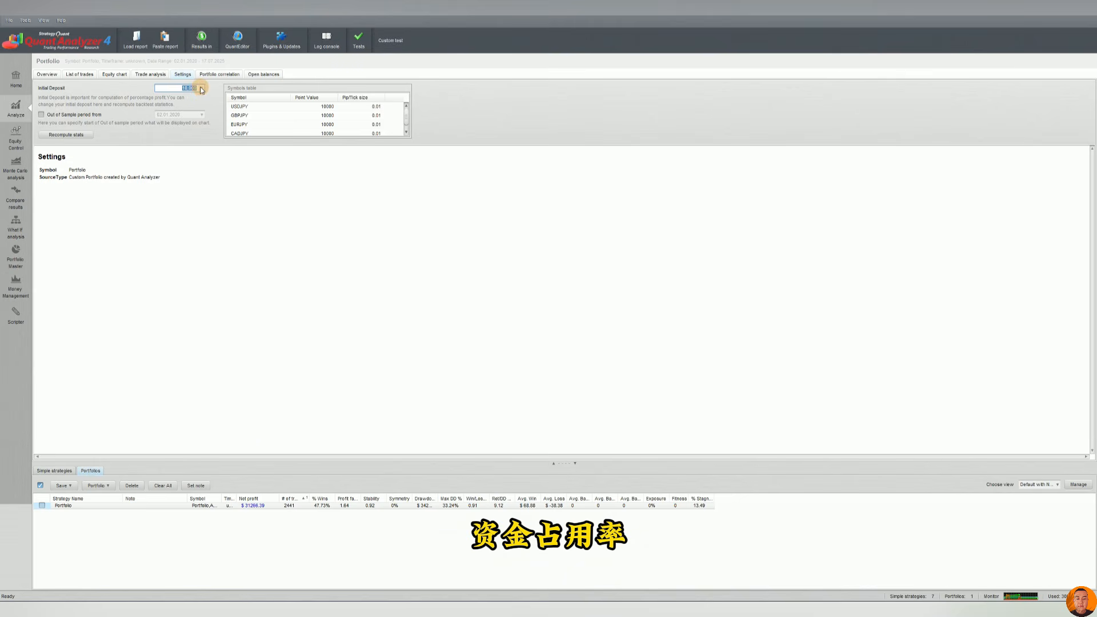
click(213, 75)
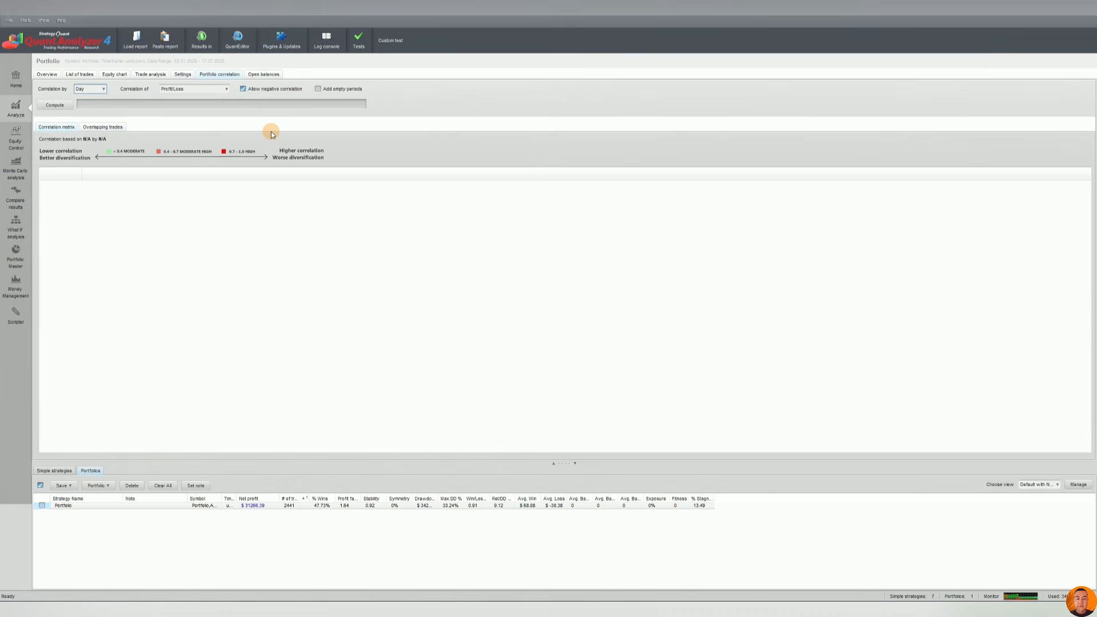
click(55, 105)
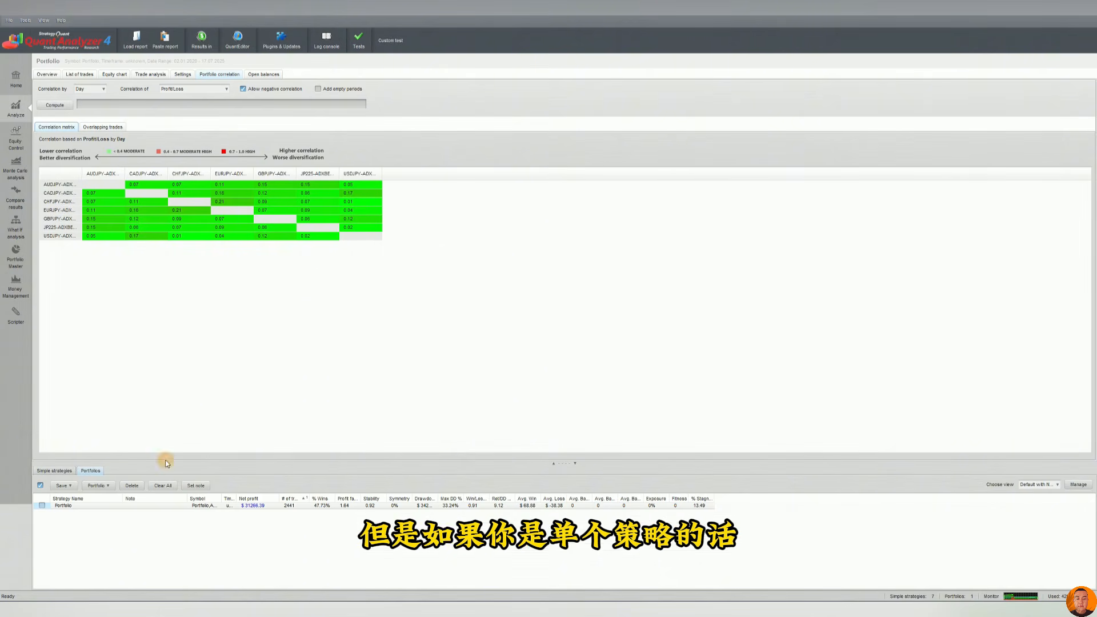
Try computing the correlation matrix for the USDJPY single strategy, then compute it again with the portfolio selected.
click(55, 470)
click(284, 525)
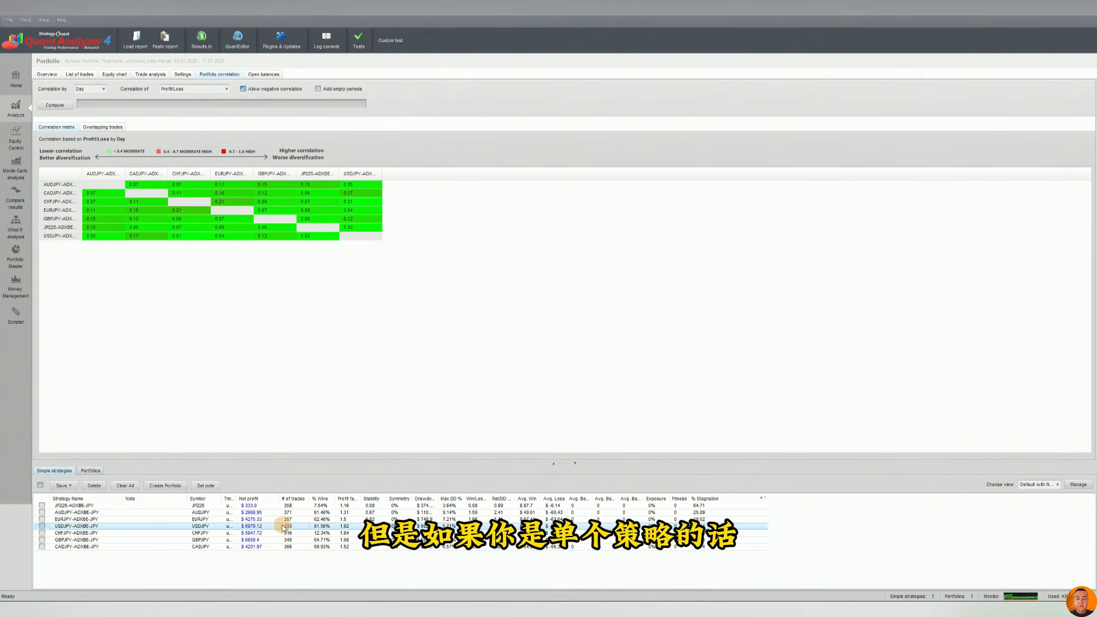
click(55, 125)
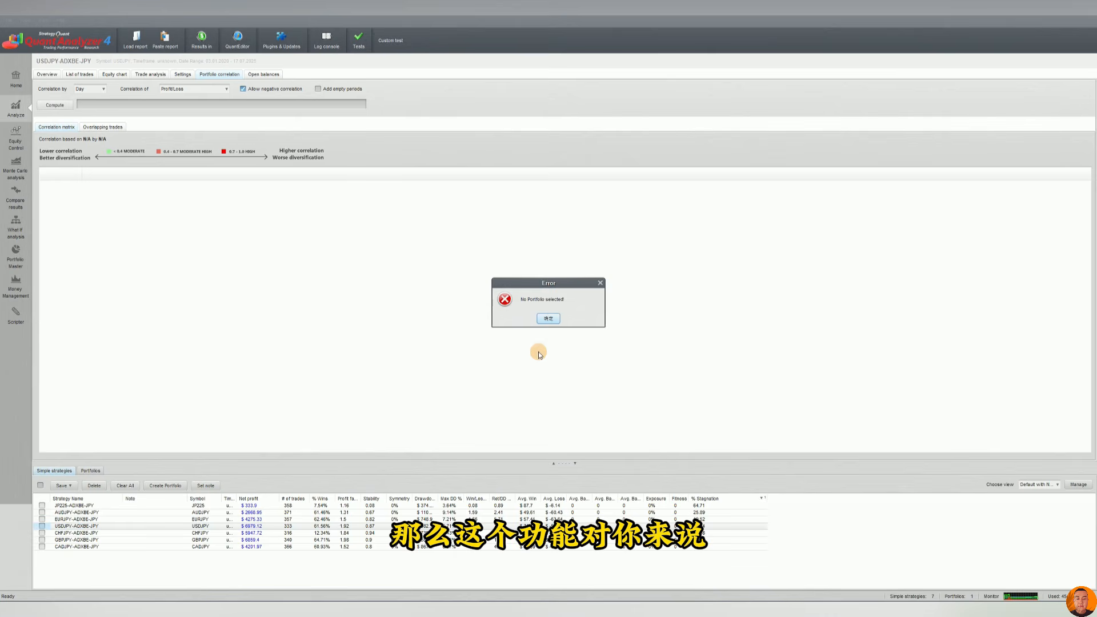
click(548, 319)
click(91, 470)
click(212, 507)
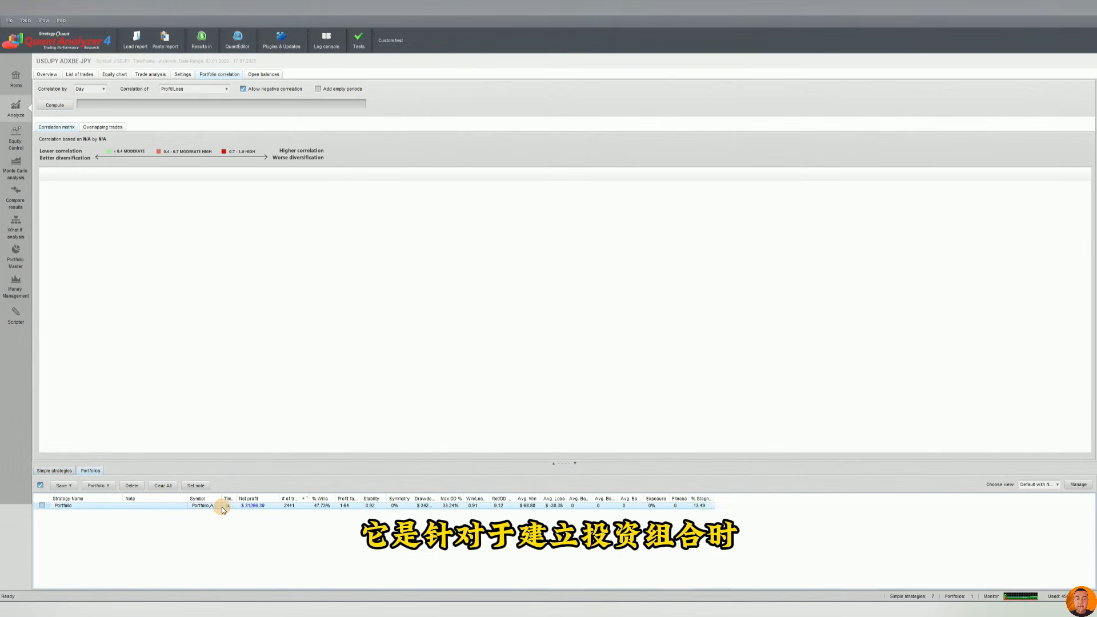
click(55, 105)
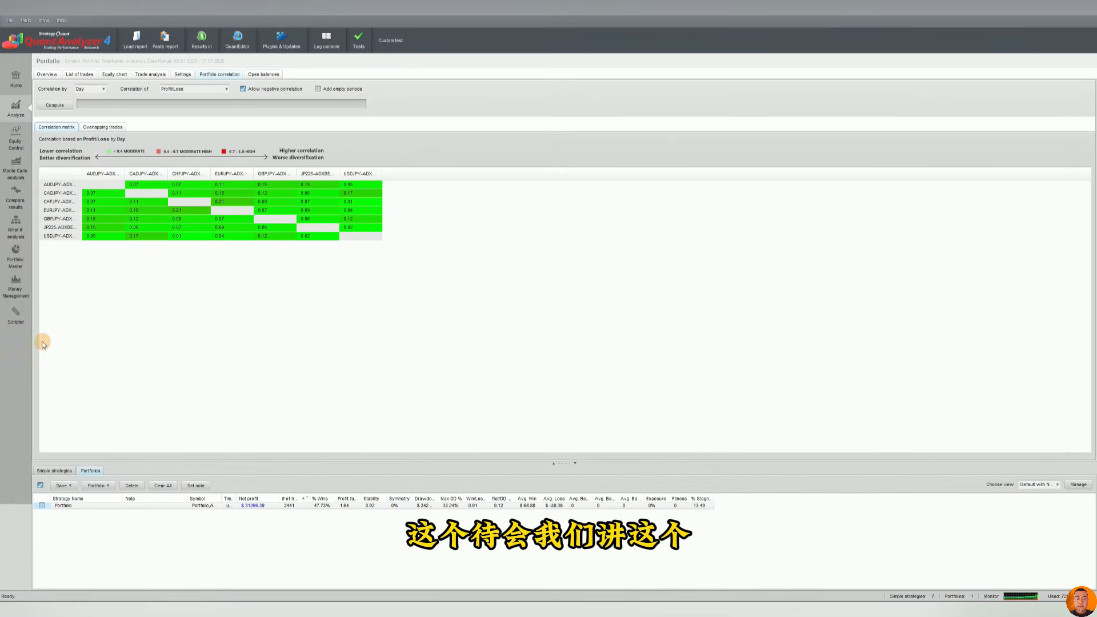
Glance at Portfolio Master and equity control, then return to the portfolio's overview.
click(18, 264)
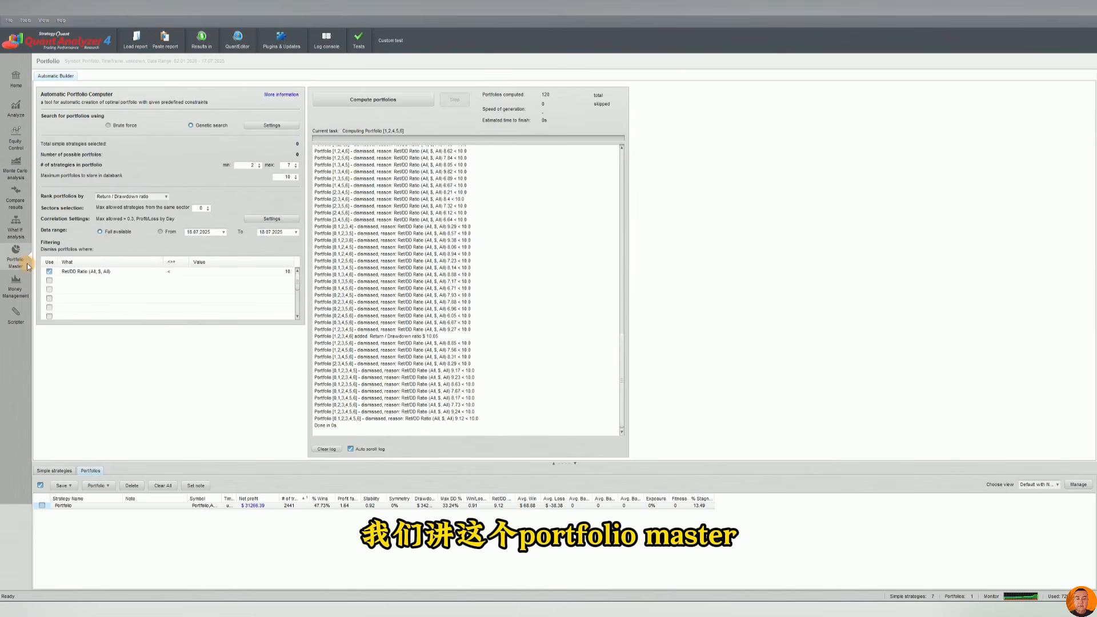
click(29, 110)
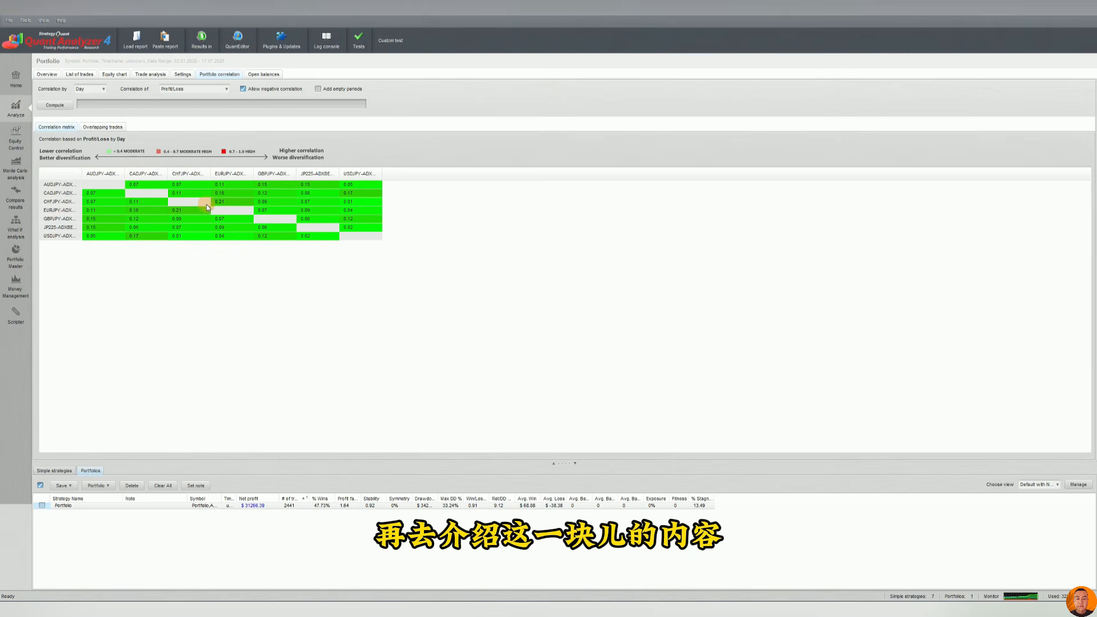
click(263, 74)
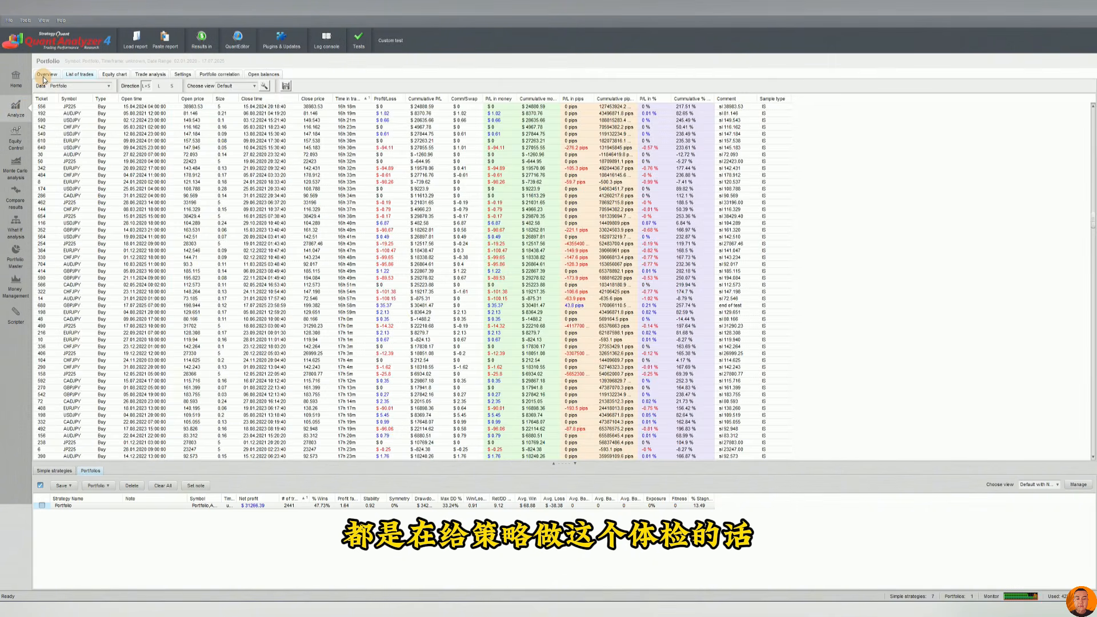
click(45, 76)
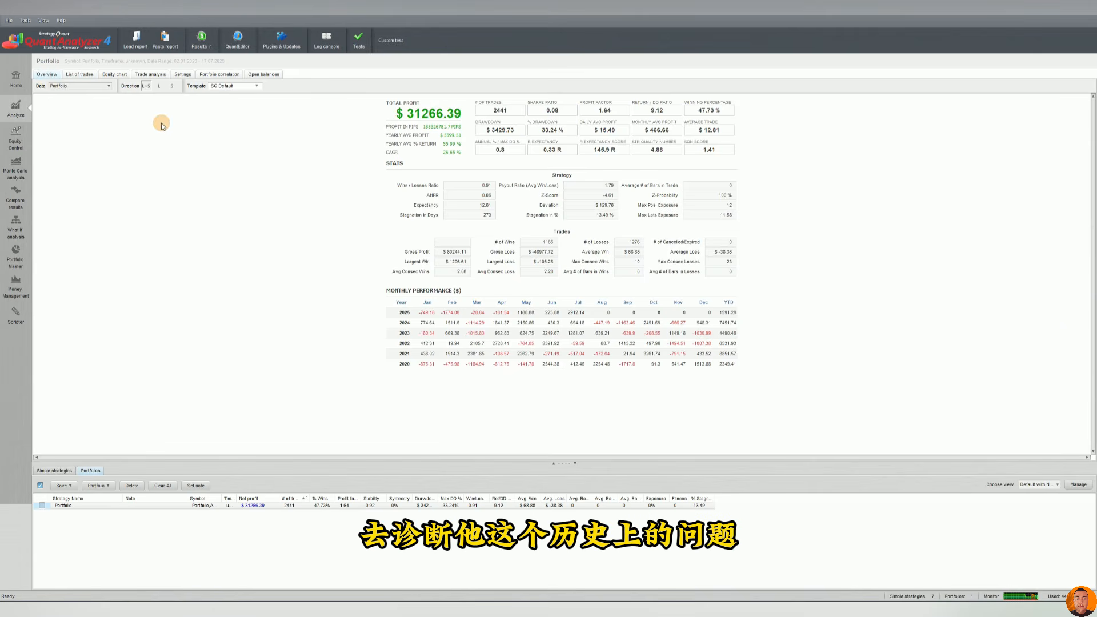
Open equity control and apply the Moving Average control type to the portfolio.
click(16, 137)
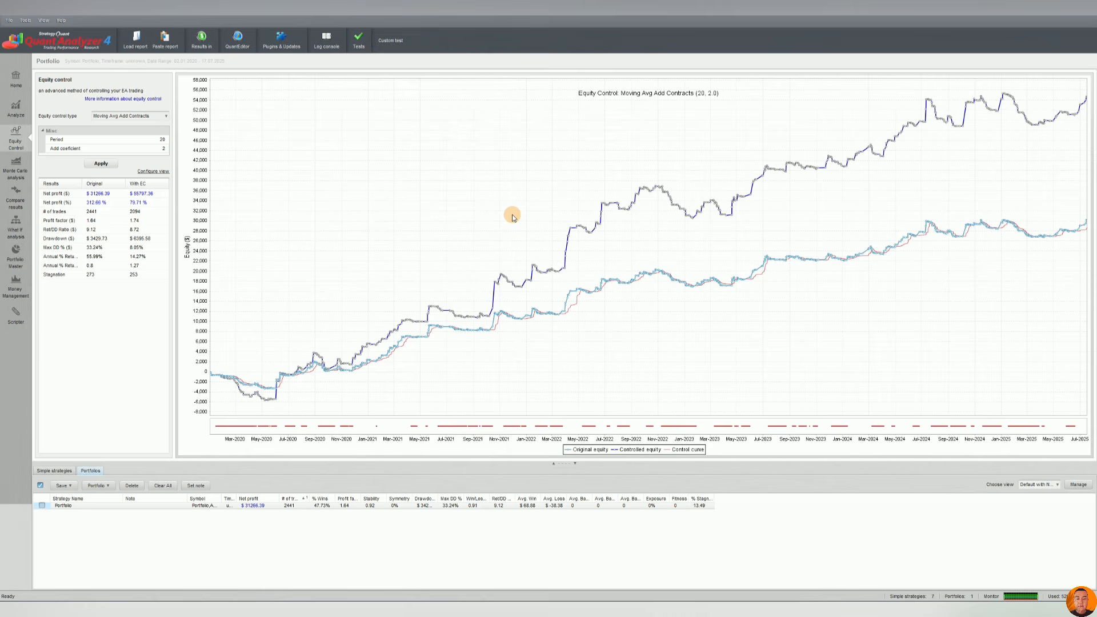
click(140, 116)
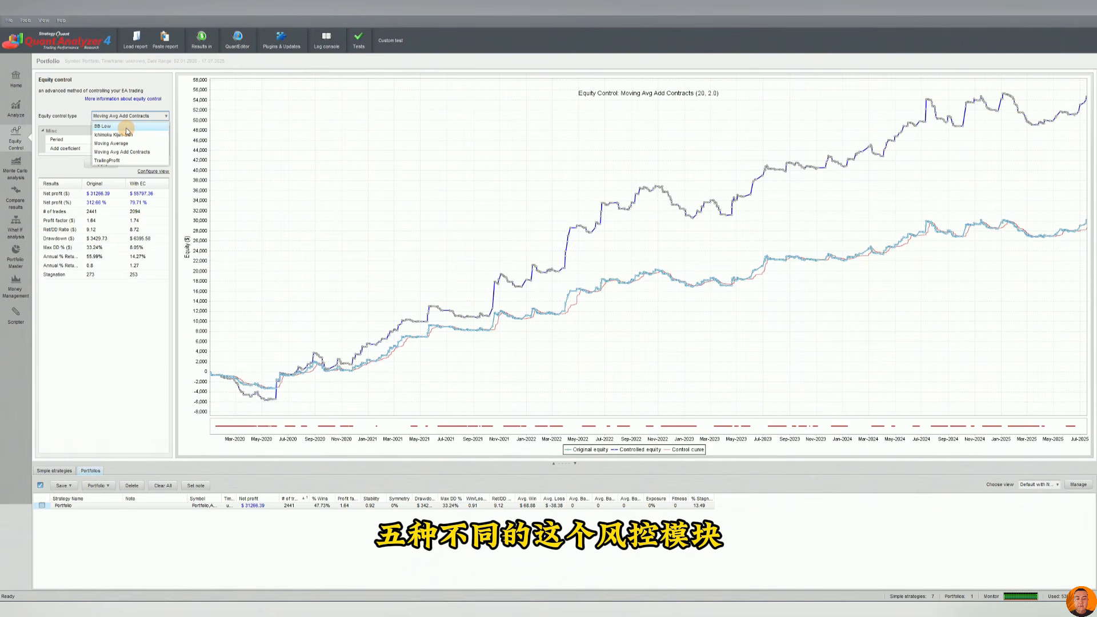
click(129, 143)
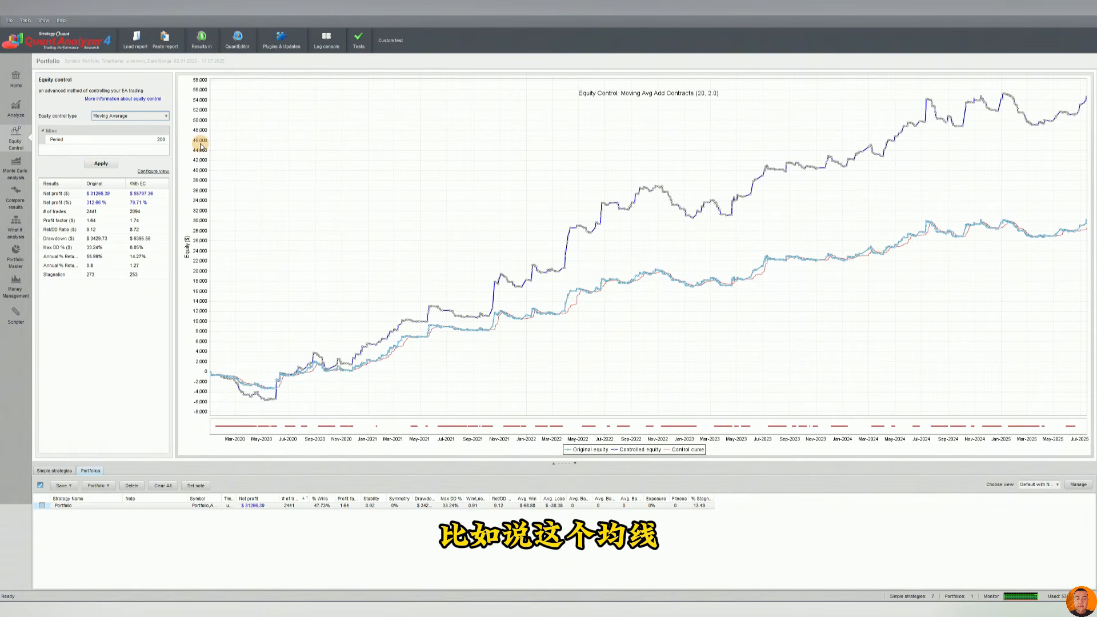
click(99, 164)
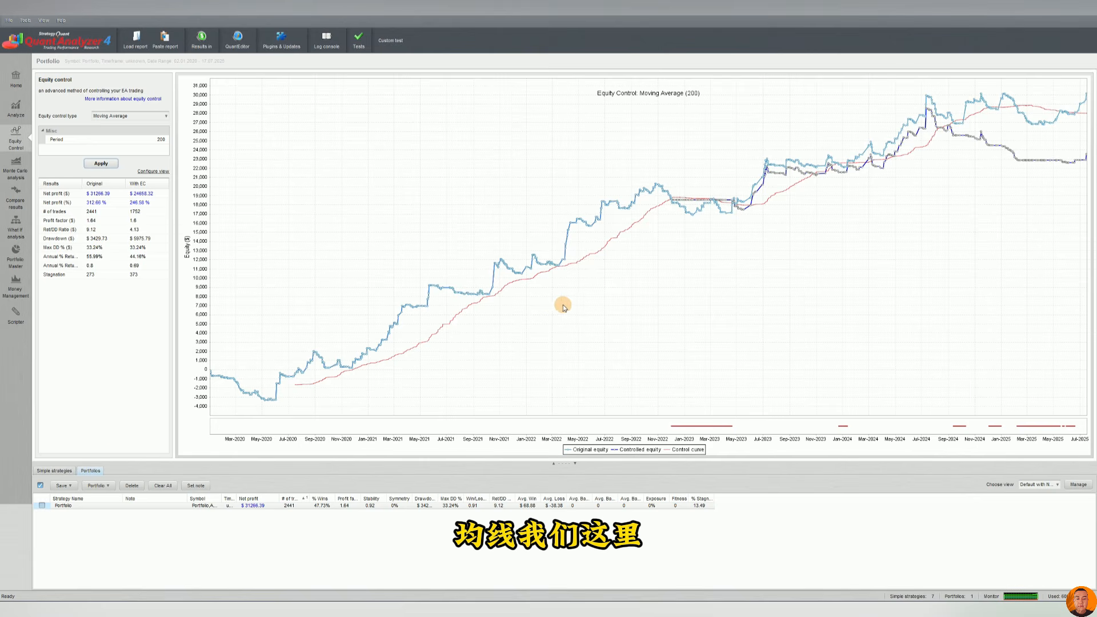
Select the JP225-ADXBB-JPY single strategy and apply Moving Average equity control to it.
click(69, 472)
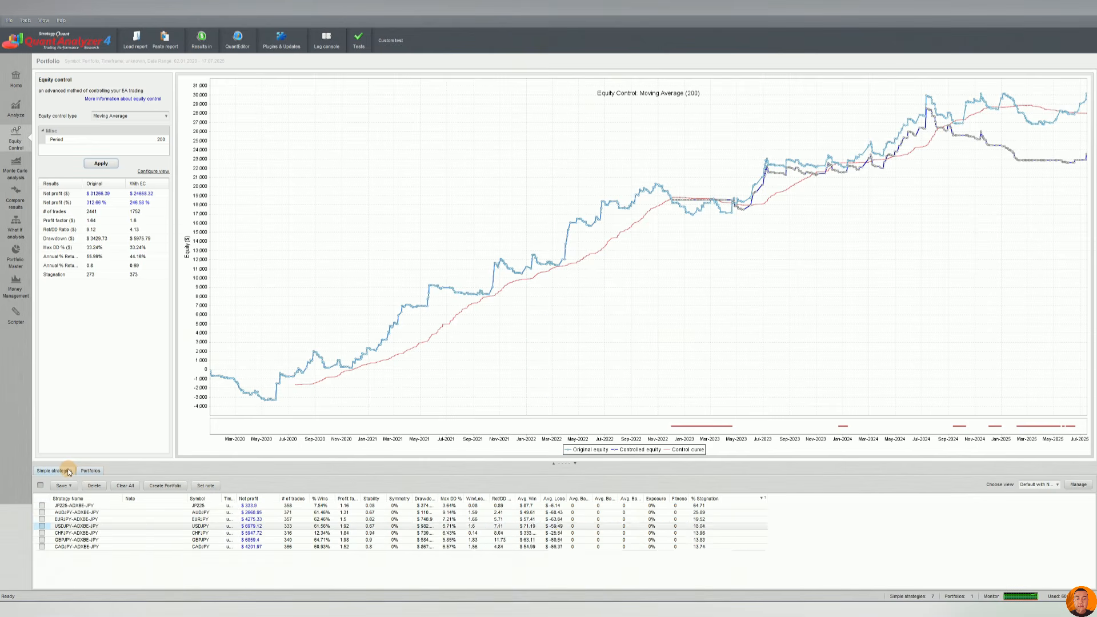
click(240, 506)
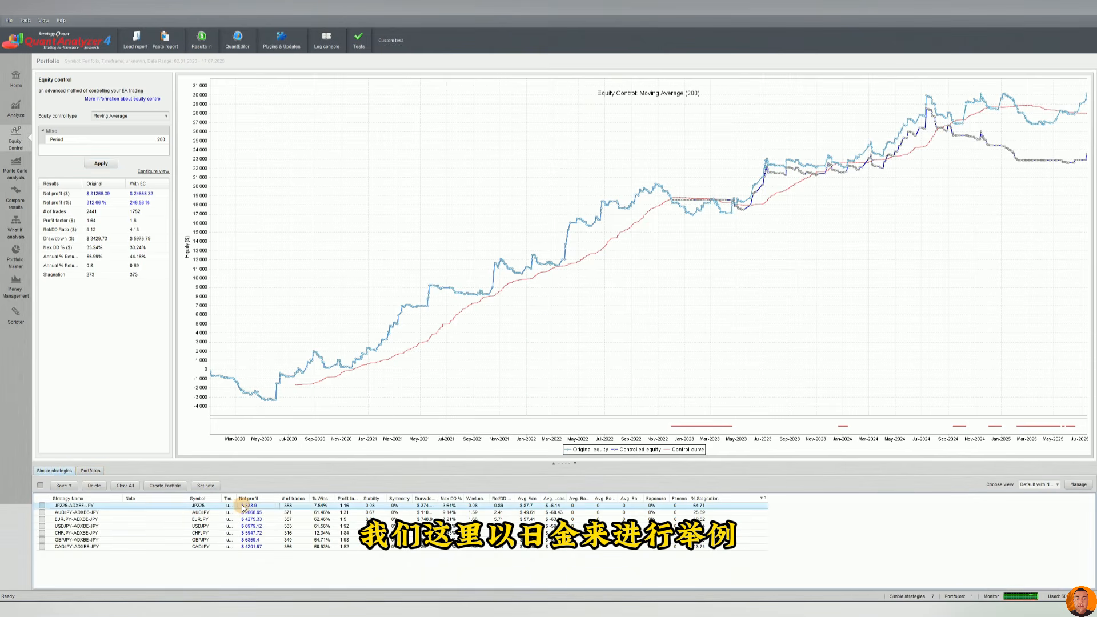
click(100, 164)
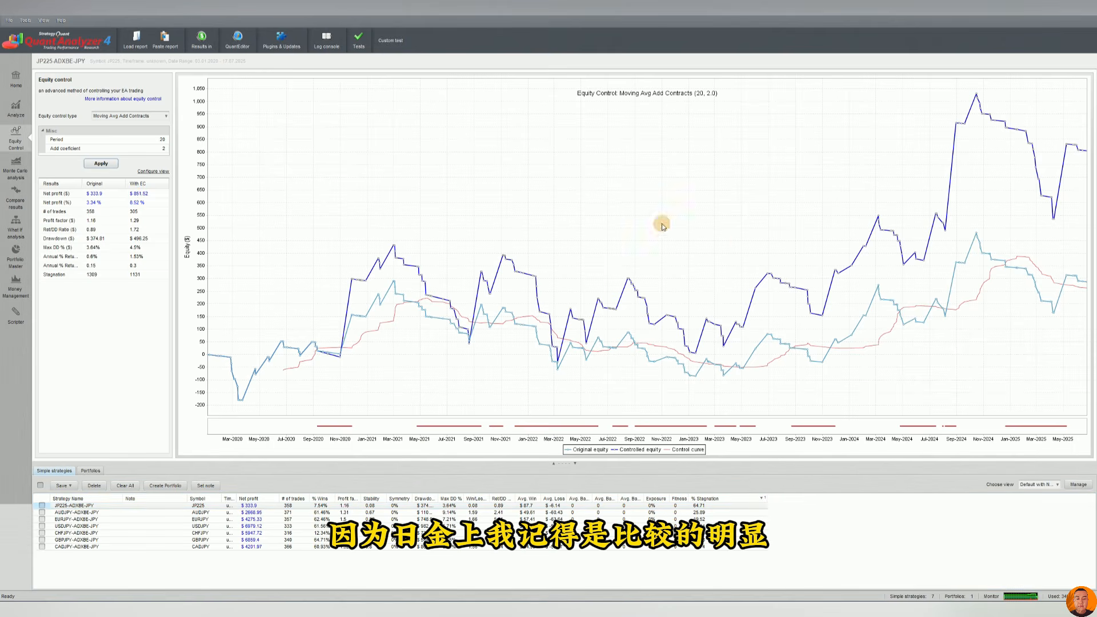
click(137, 116)
click(120, 144)
click(101, 164)
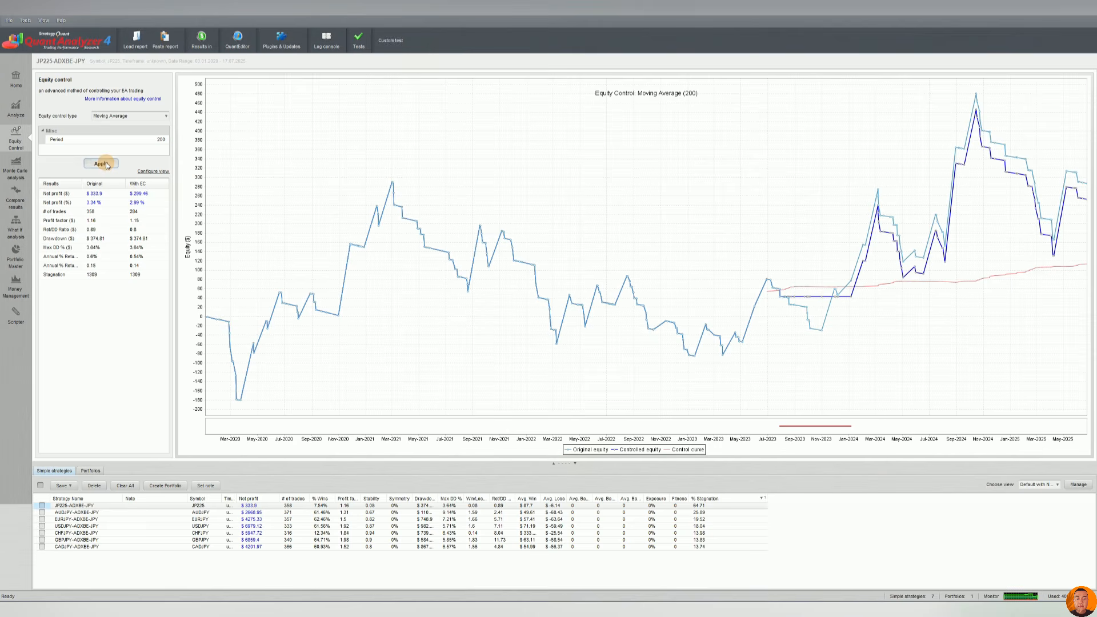
Set the Moving Average period to 20 and reapply the equity control.
click(144, 140)
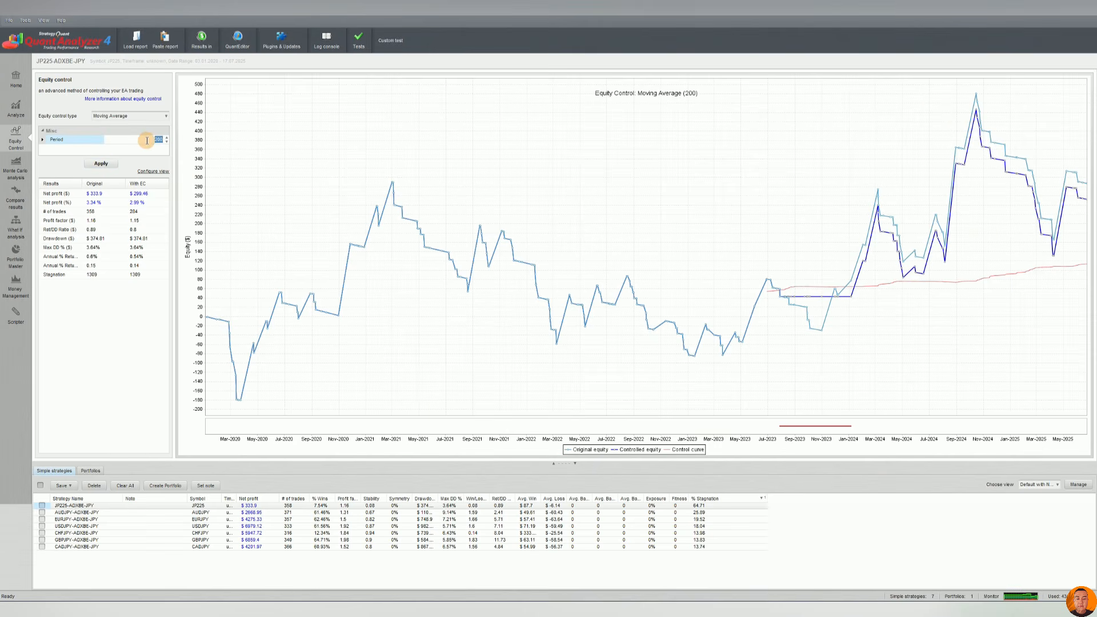
text(2)
click(101, 164)
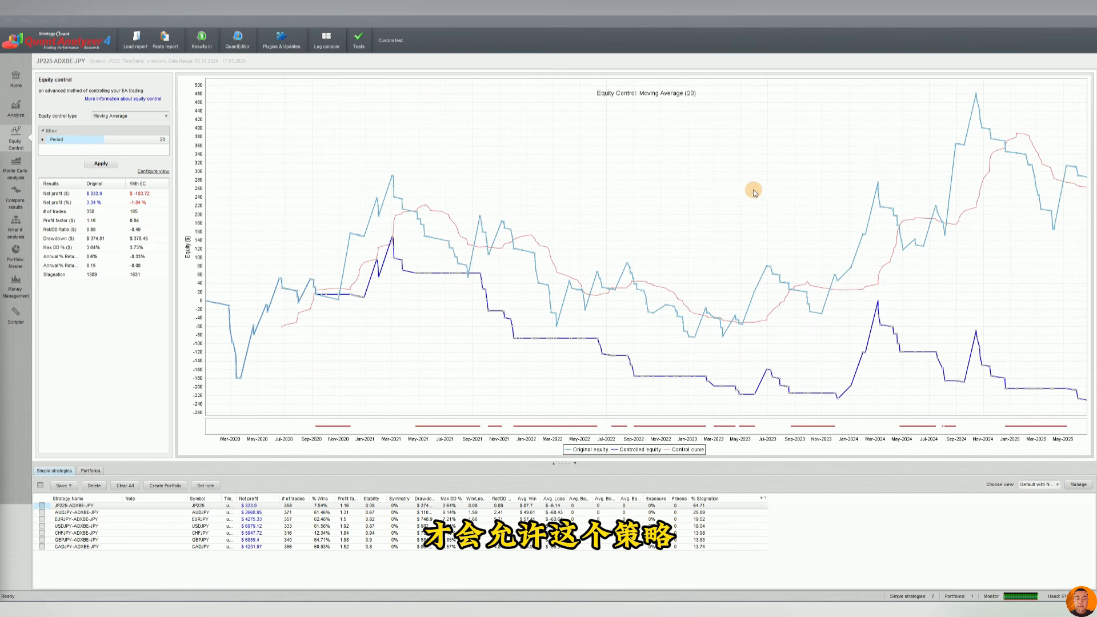
Zoom into a section of the equity control chart and return to the full view.
drag(758, 135, 927, 412)
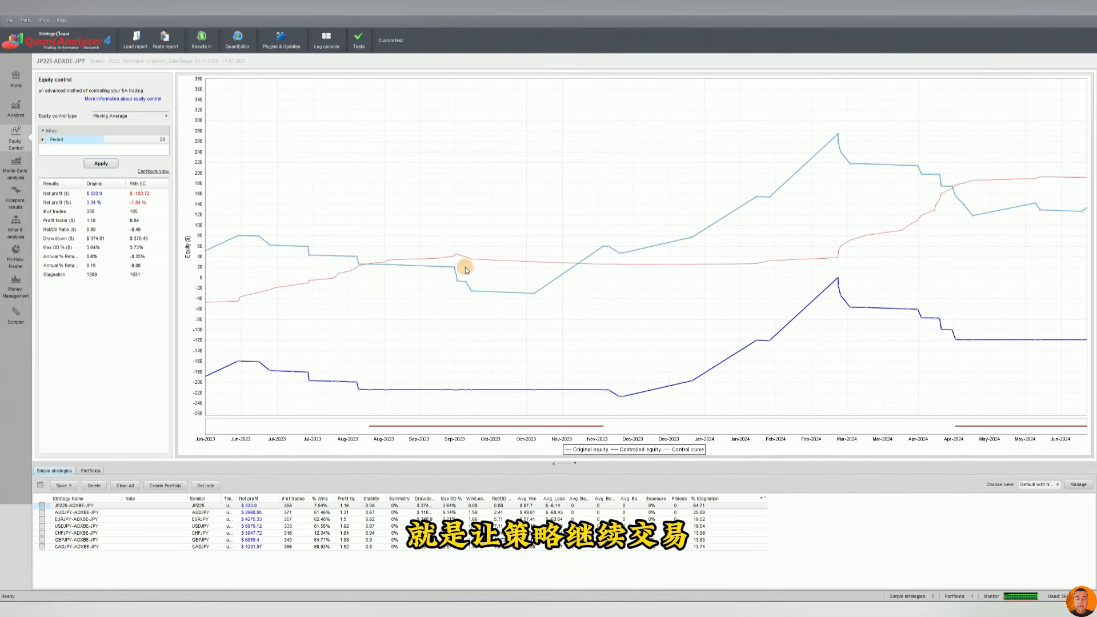
drag(636, 202, 457, 214)
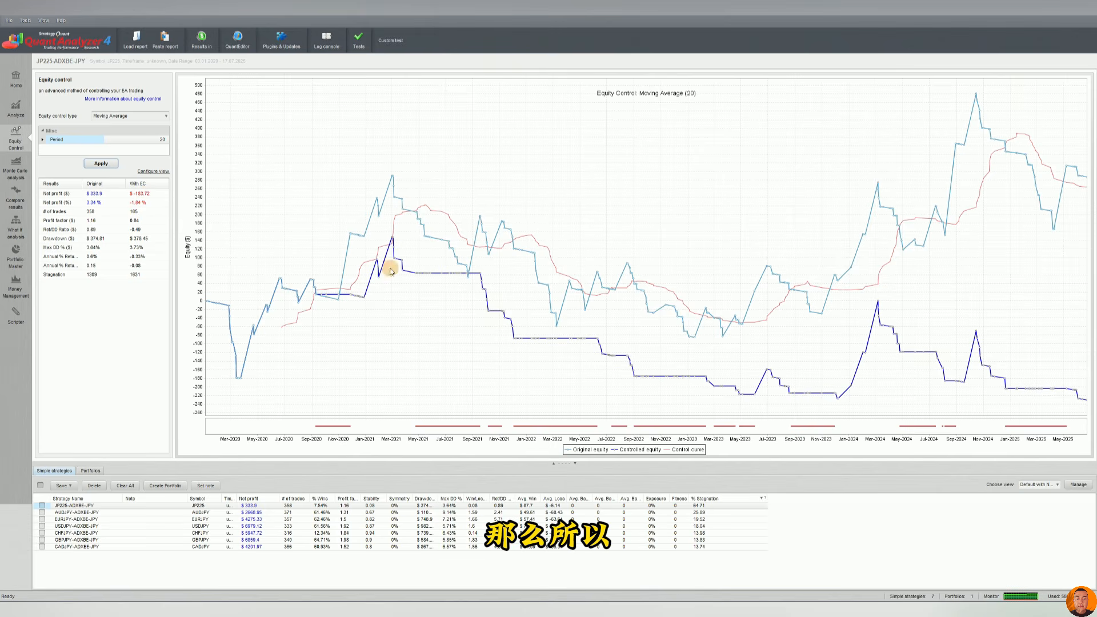
click(137, 141)
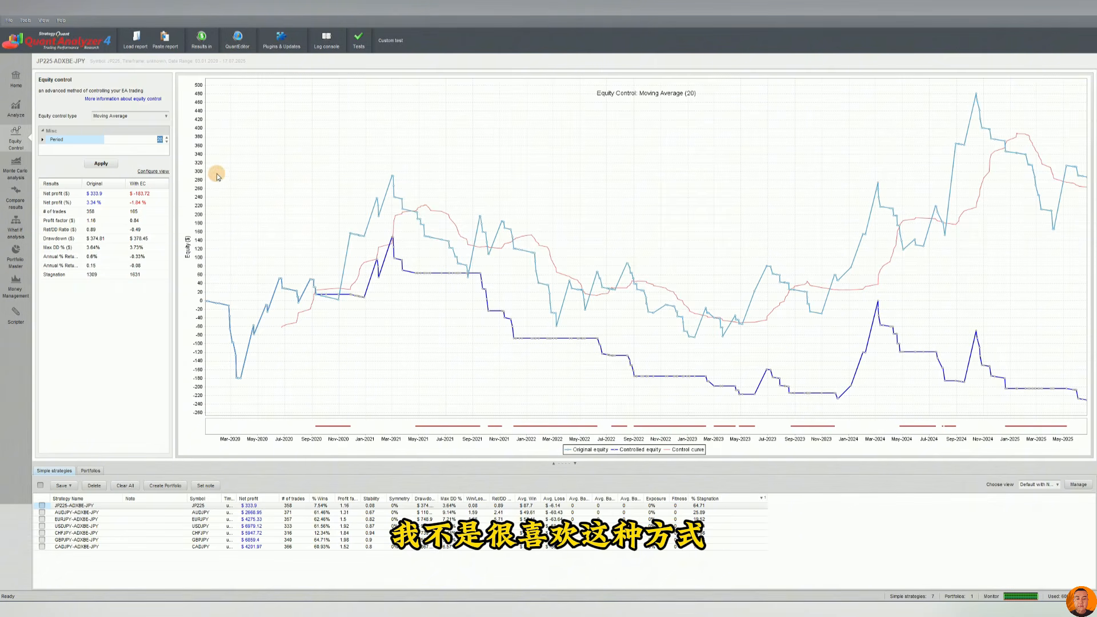
Select the portfolio, apply Moving Avg Add Contracts equity control, and compare its net profit and profit factor rows.
click(135, 116)
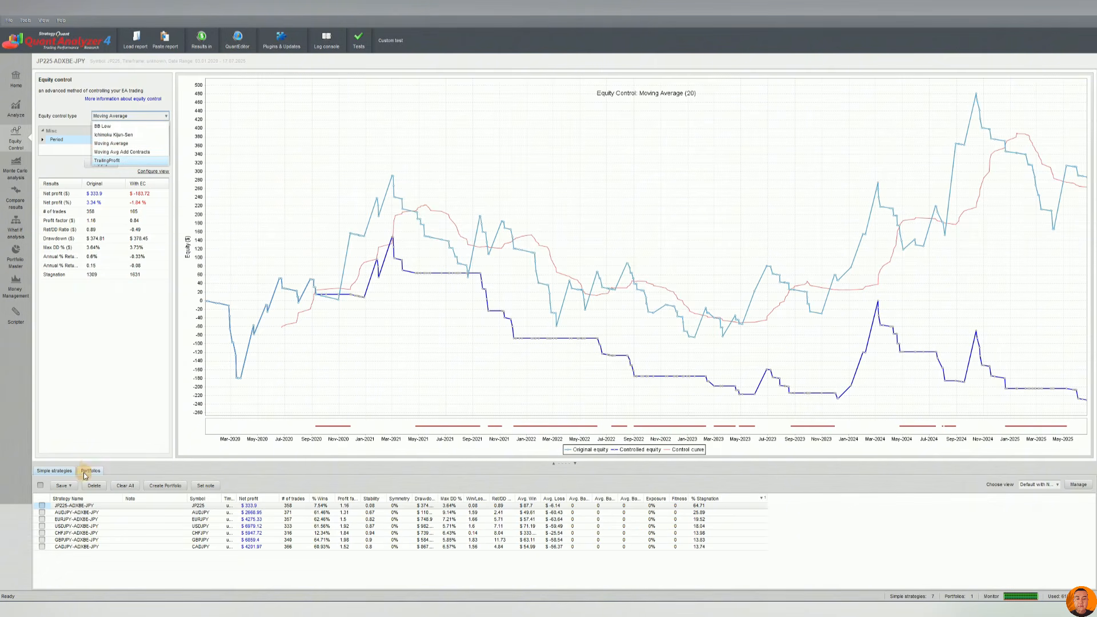
click(87, 471)
click(260, 506)
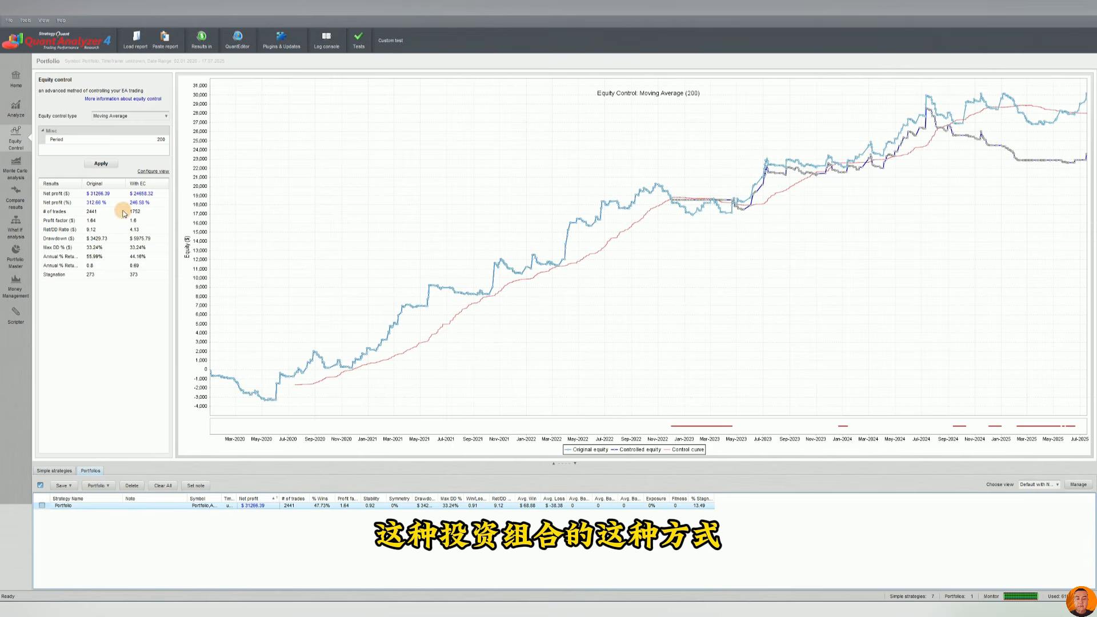
click(133, 116)
click(132, 147)
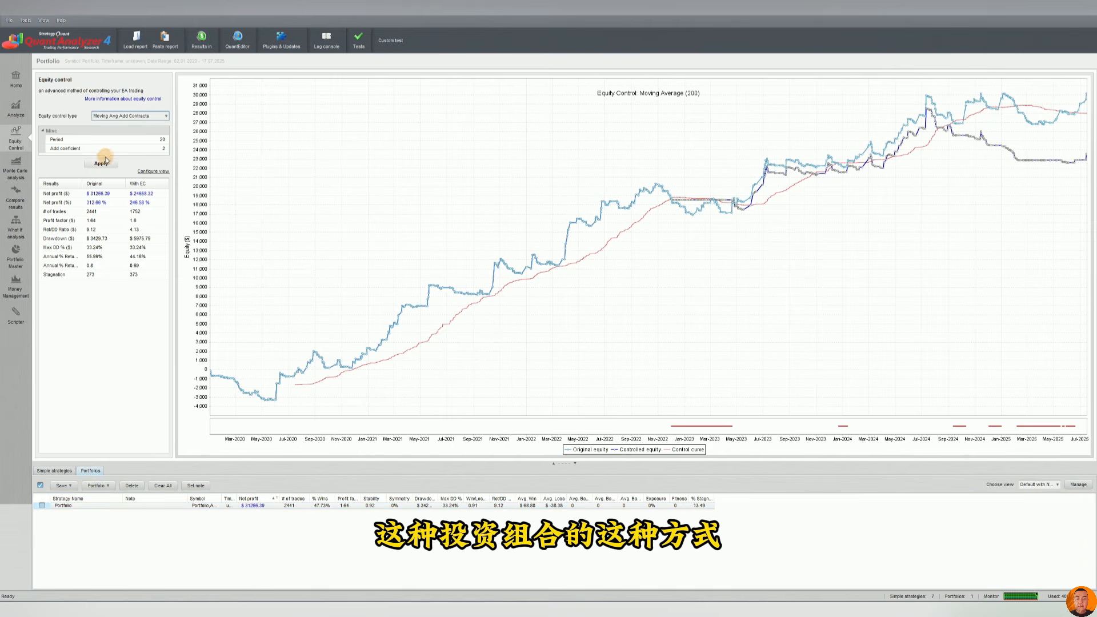
click(103, 163)
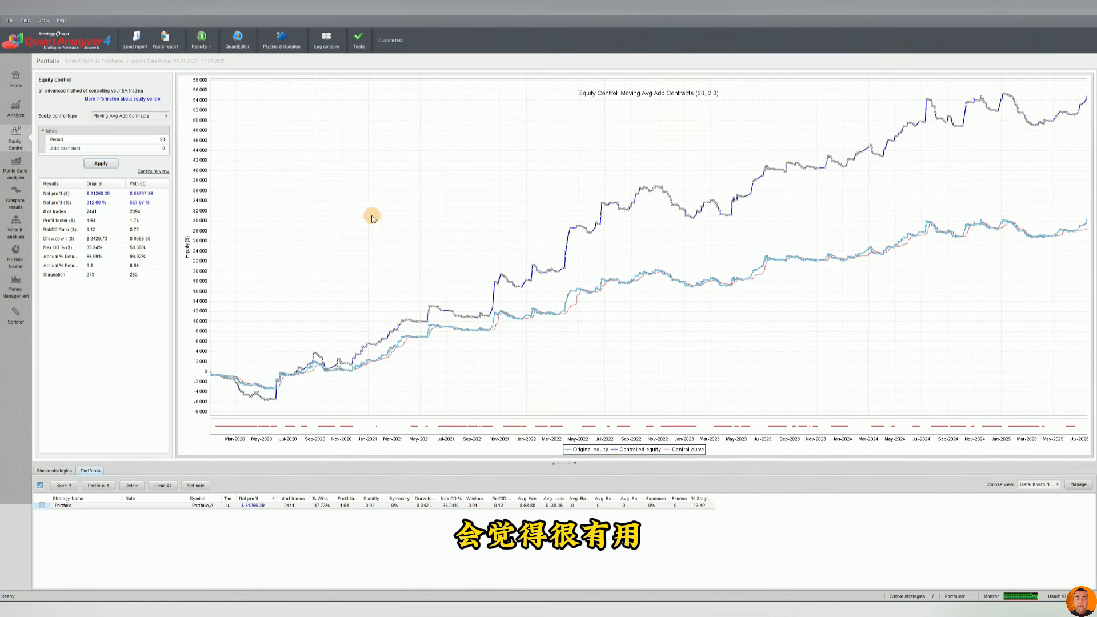
click(100, 196)
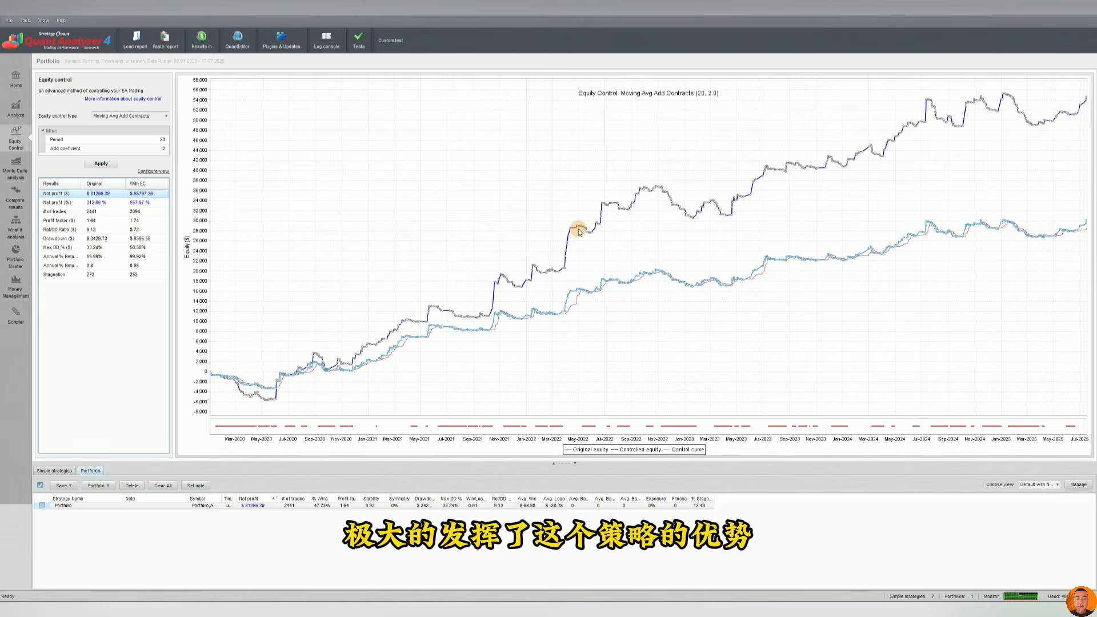
click(108, 222)
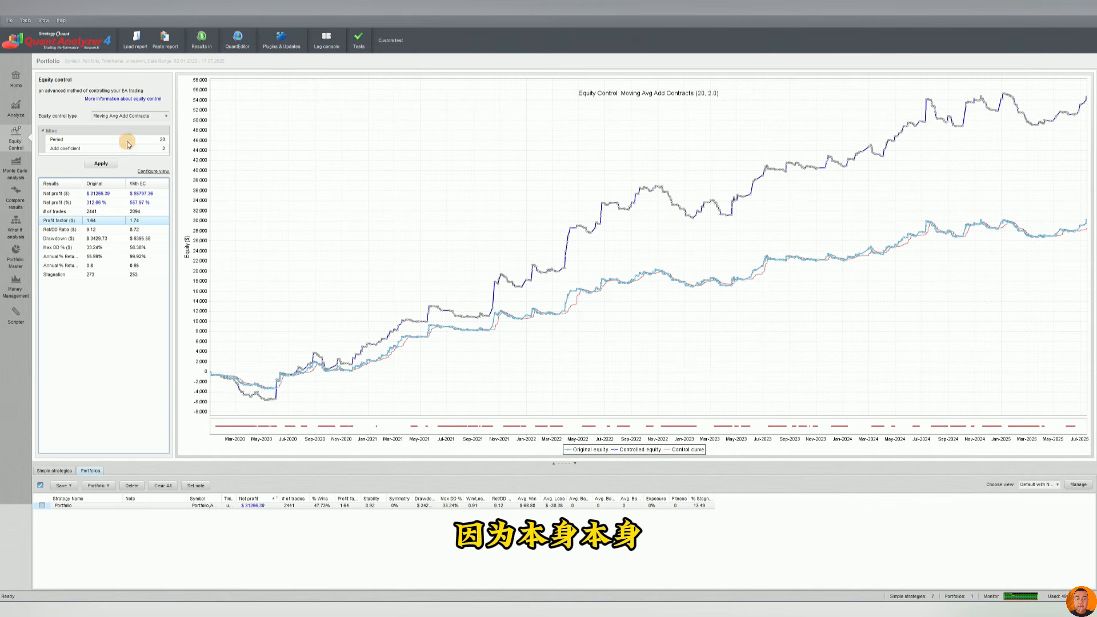
Switch the portfolio's equity control type back to Moving Average and apply it.
click(131, 116)
click(127, 146)
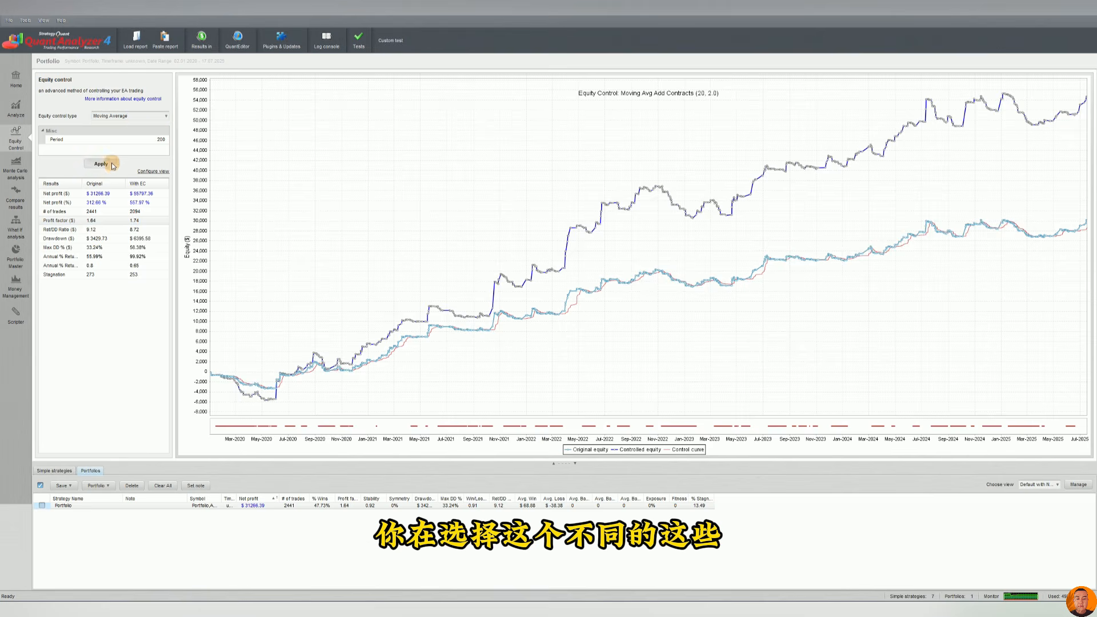
click(111, 164)
Apply the Ichimoku Kijun-Sen equity control type to the portfolio.
click(122, 116)
click(115, 153)
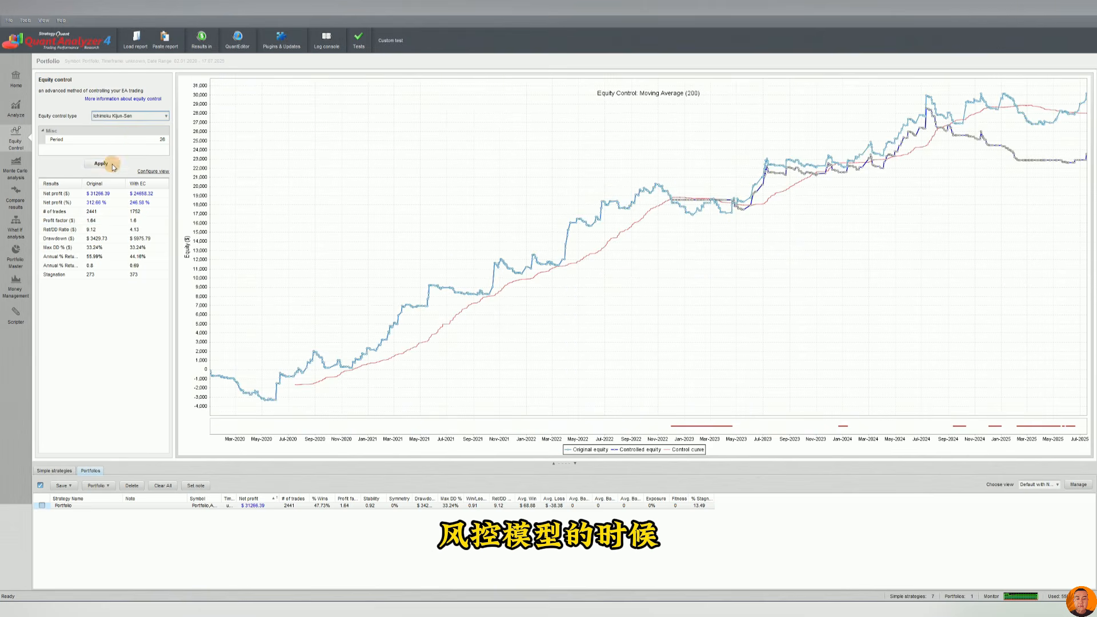
click(101, 163)
Apply the BB Low equity control type to the portfolio.
click(164, 140)
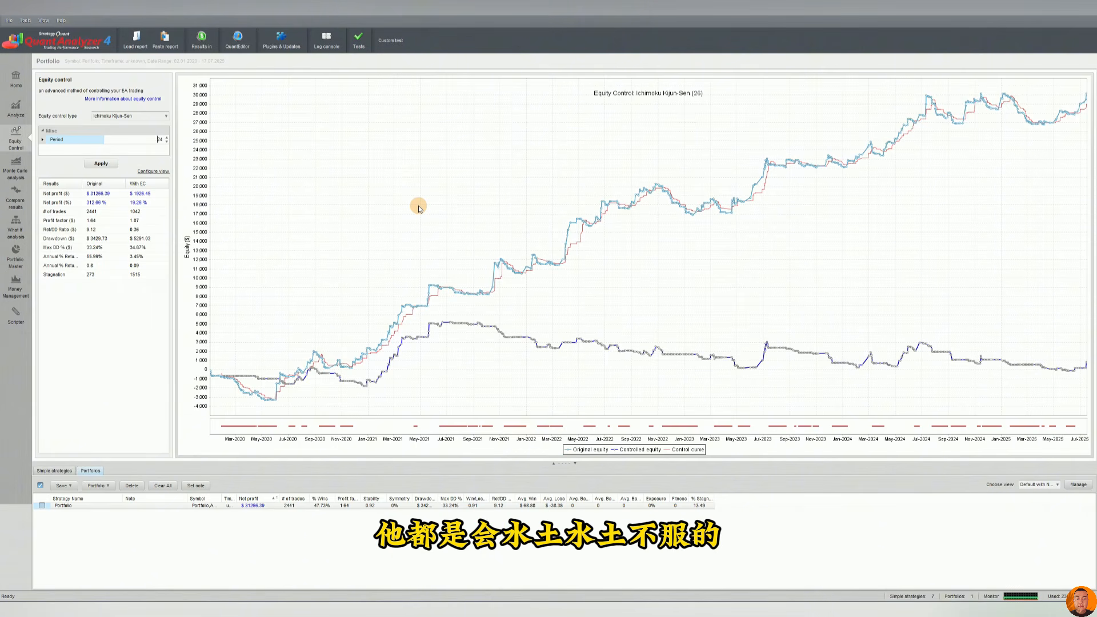
click(118, 116)
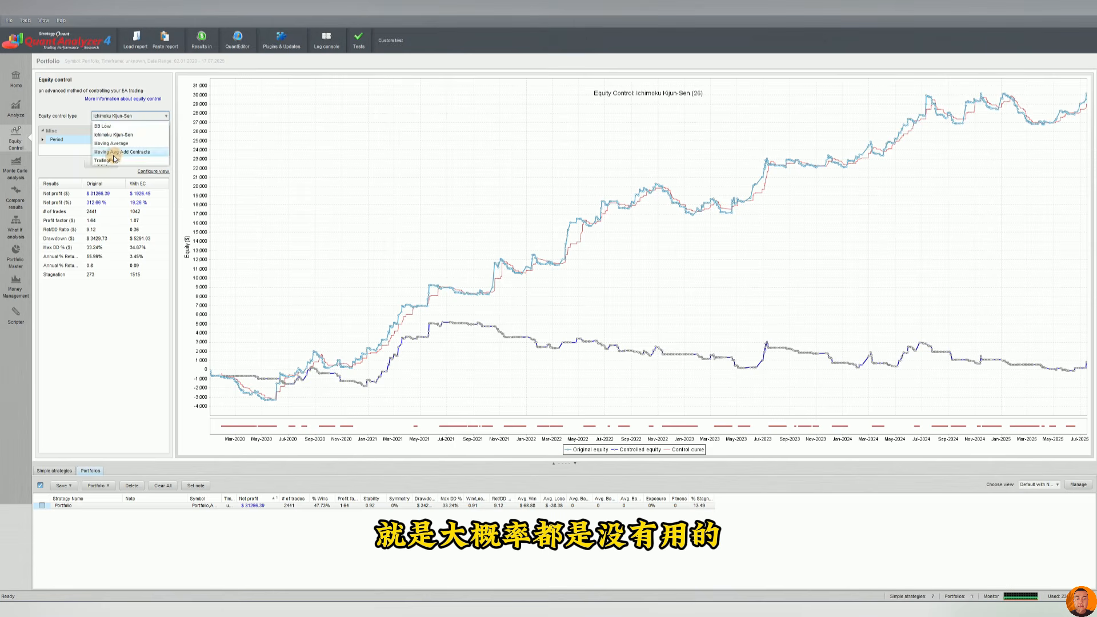
click(117, 158)
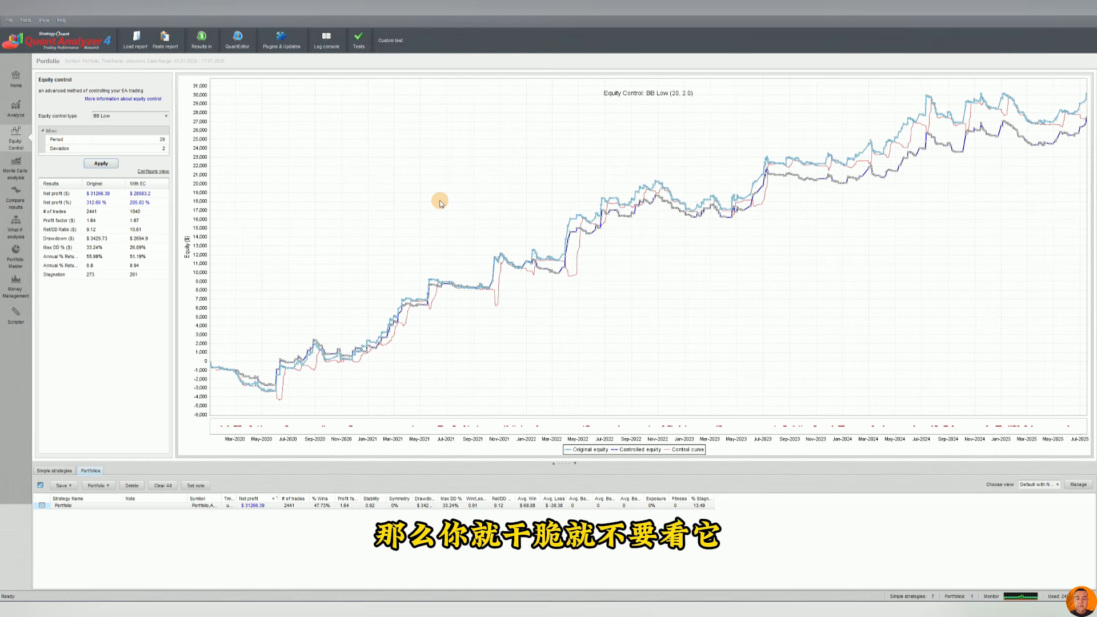
Open the Monte Carlo analysis prediction view for the portfolio.
click(17, 171)
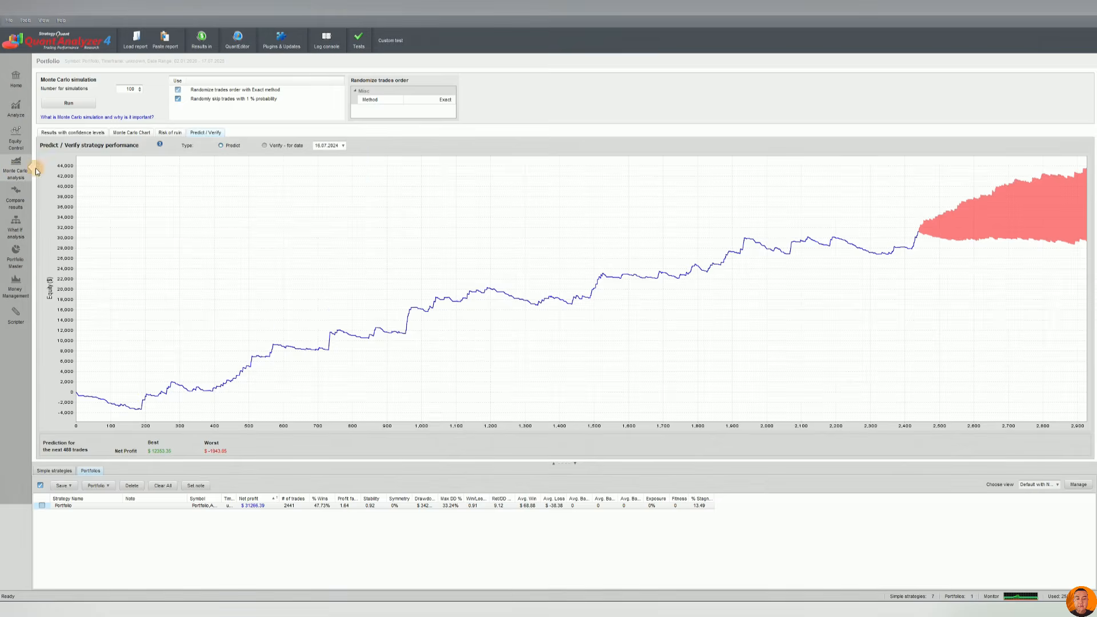
click(17, 140)
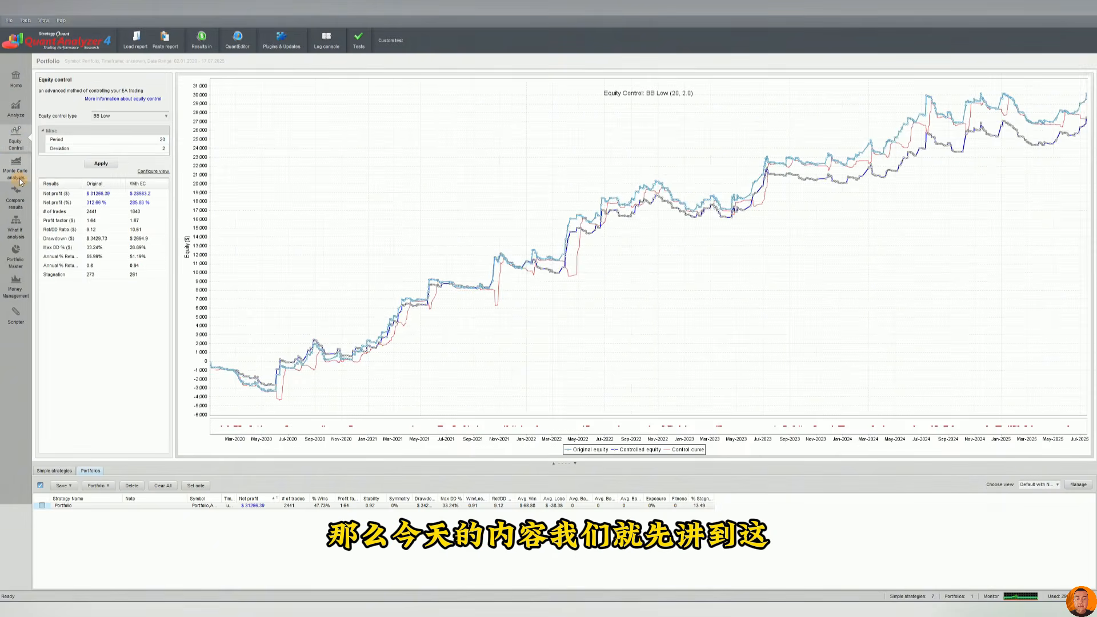
click(19, 178)
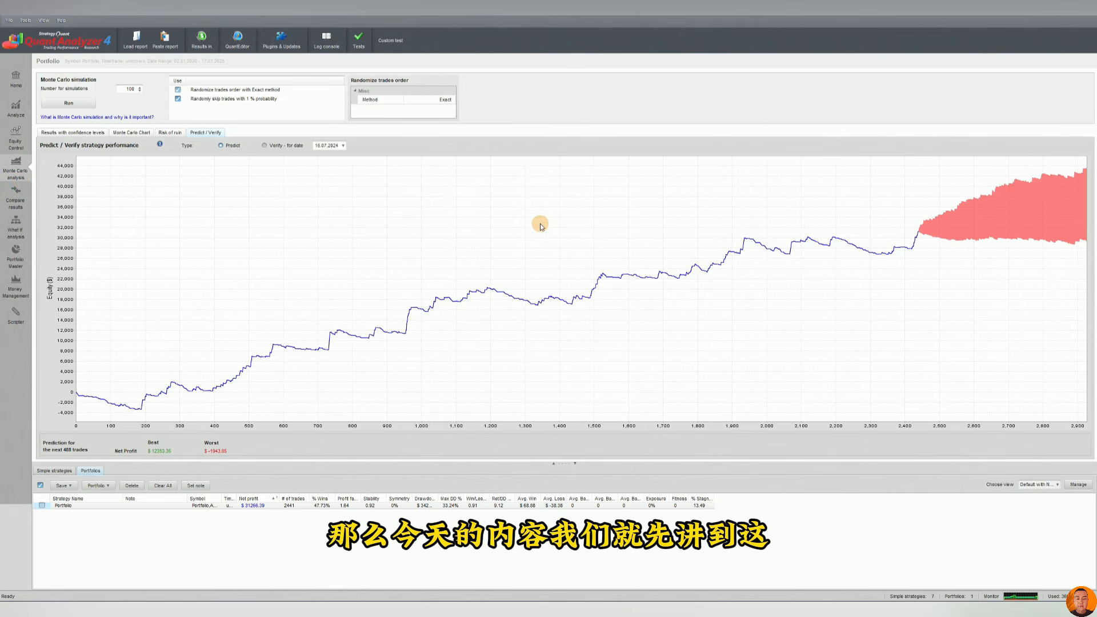